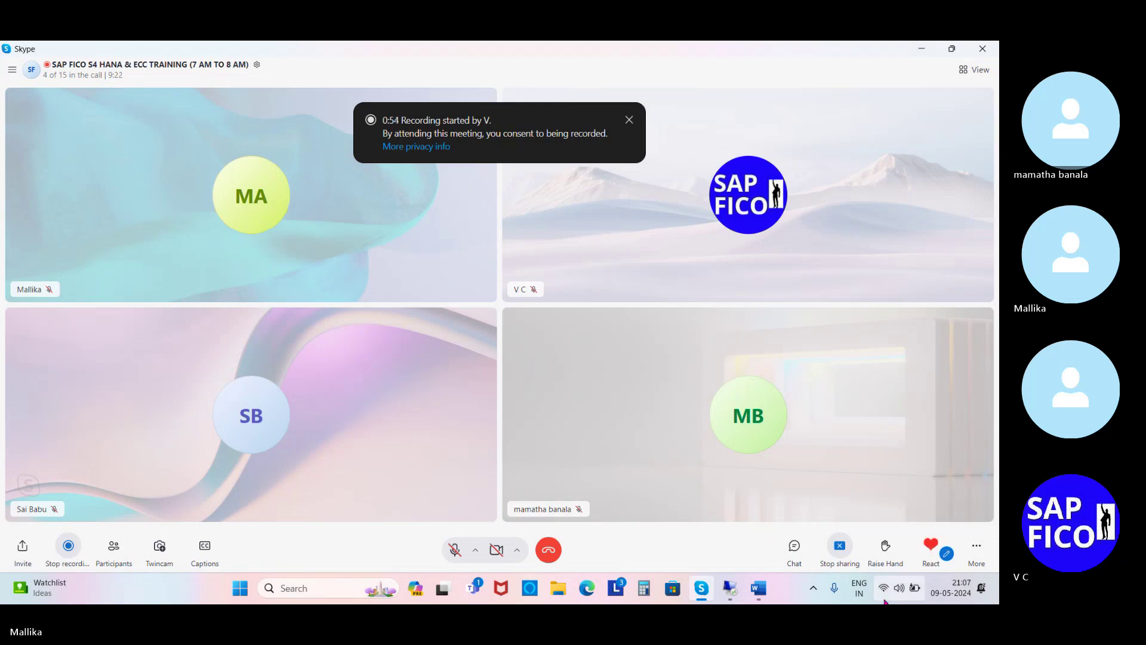
click(900, 593)
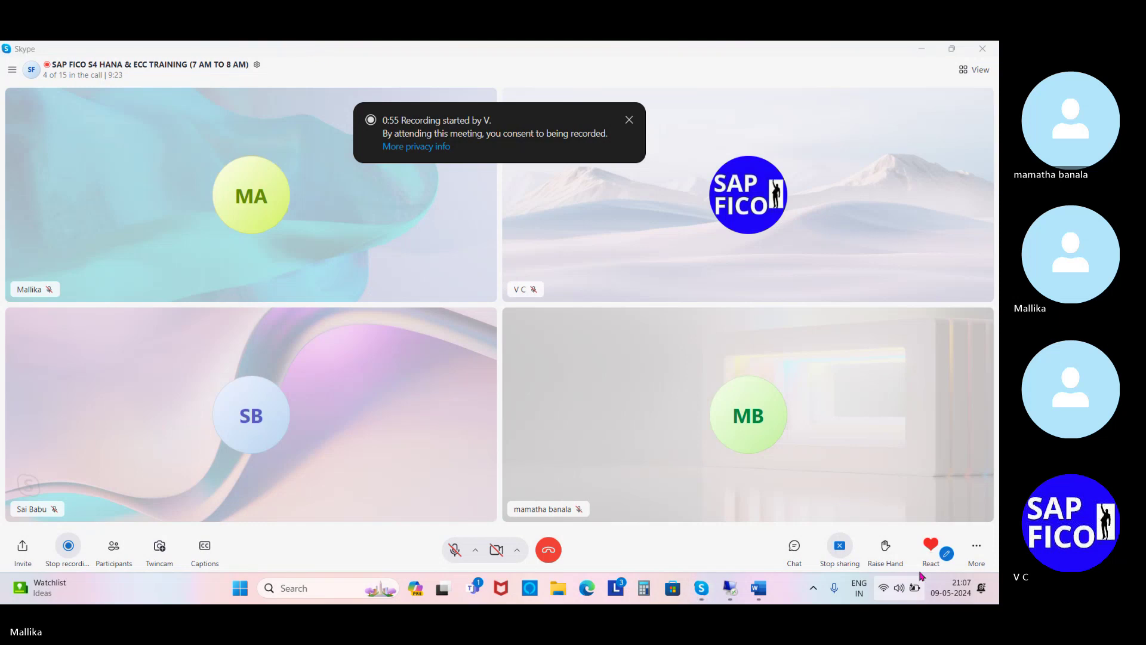
click(694, 495)
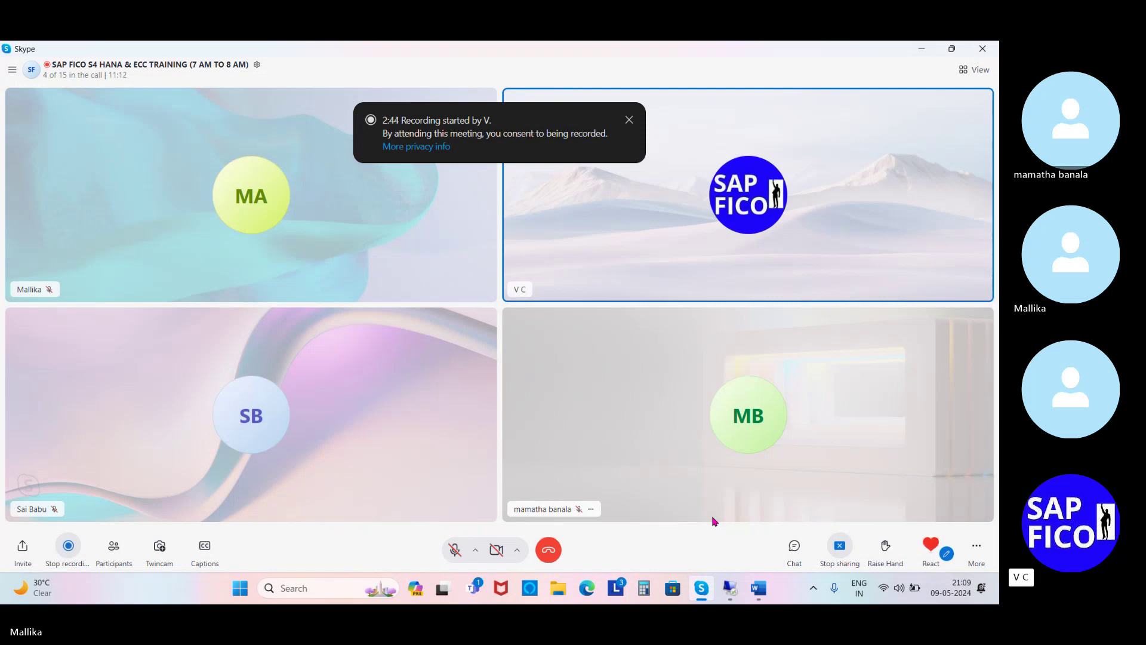
click(729, 588)
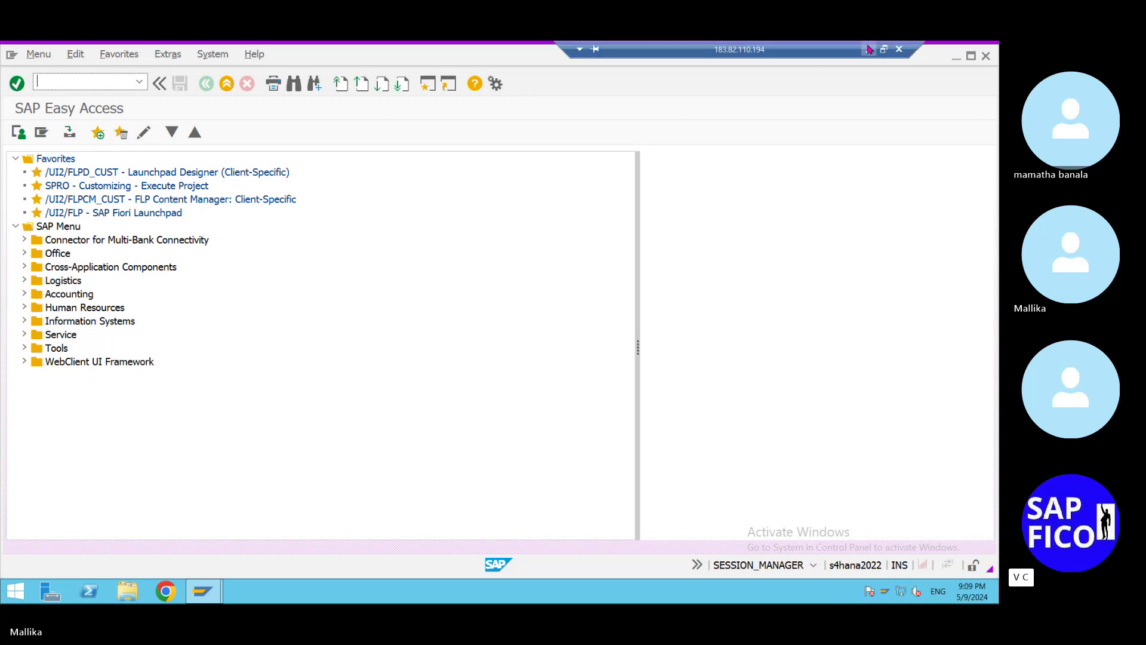
click(868, 48)
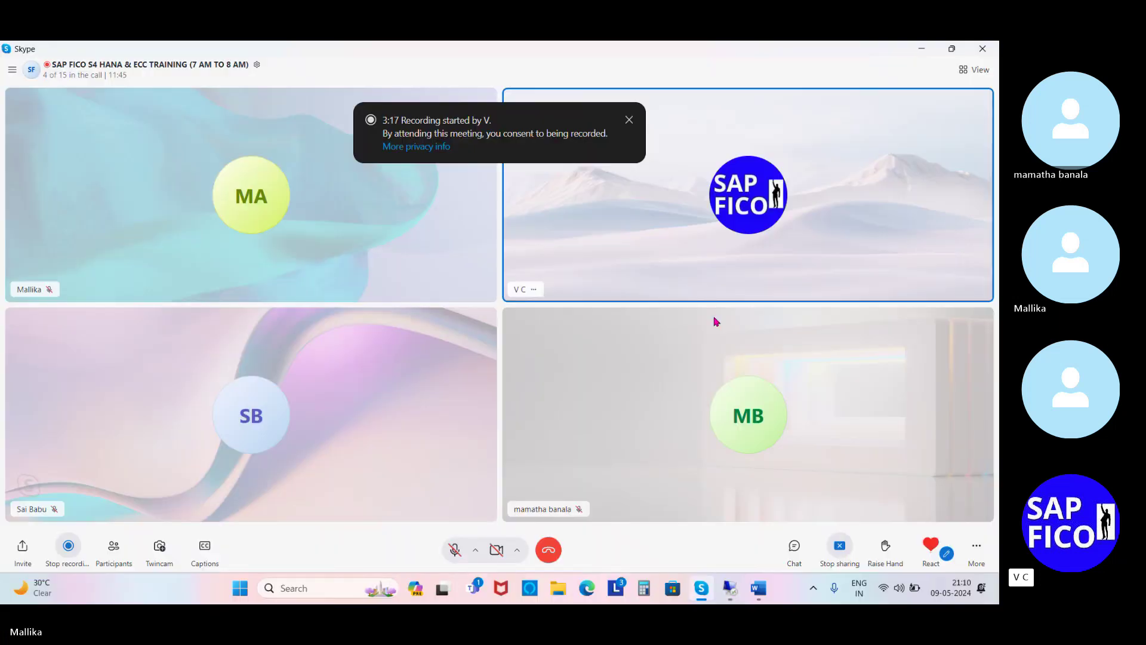
Step: Switch to the Word notes on controlling concepts and add the line "COSTING VARIANT" below the costing sheet configuration list
click(757, 588)
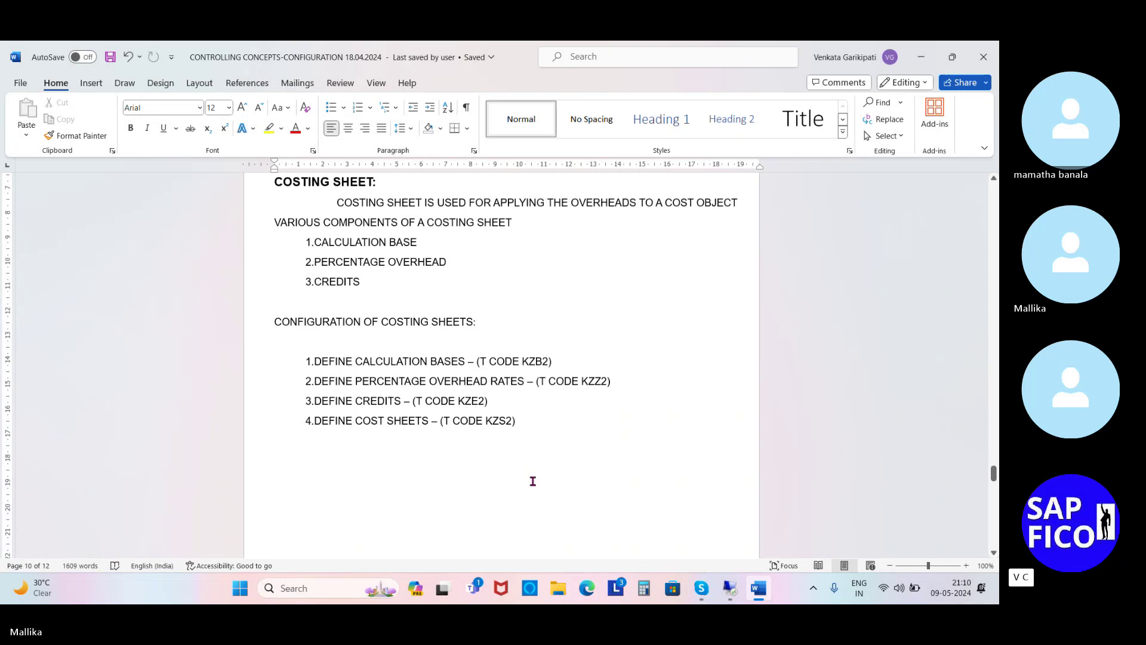
scroll(532, 478, down, 1)
key(Return)
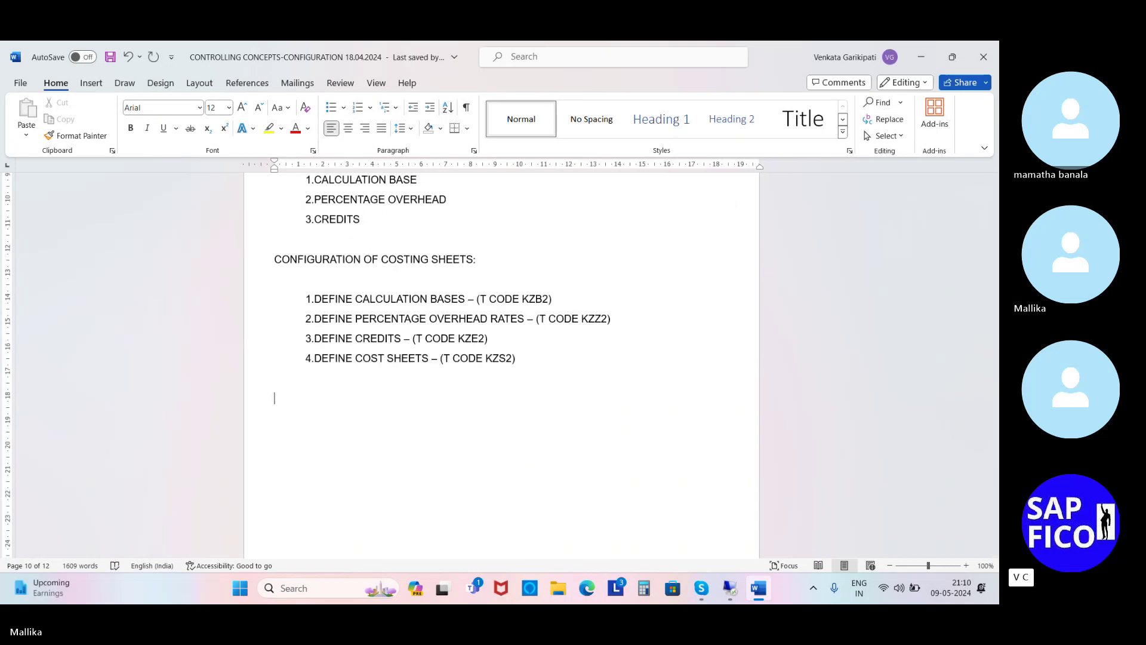
text(COSTING VARIENT)
click(357, 397)
key(BackSpace)
text(A)
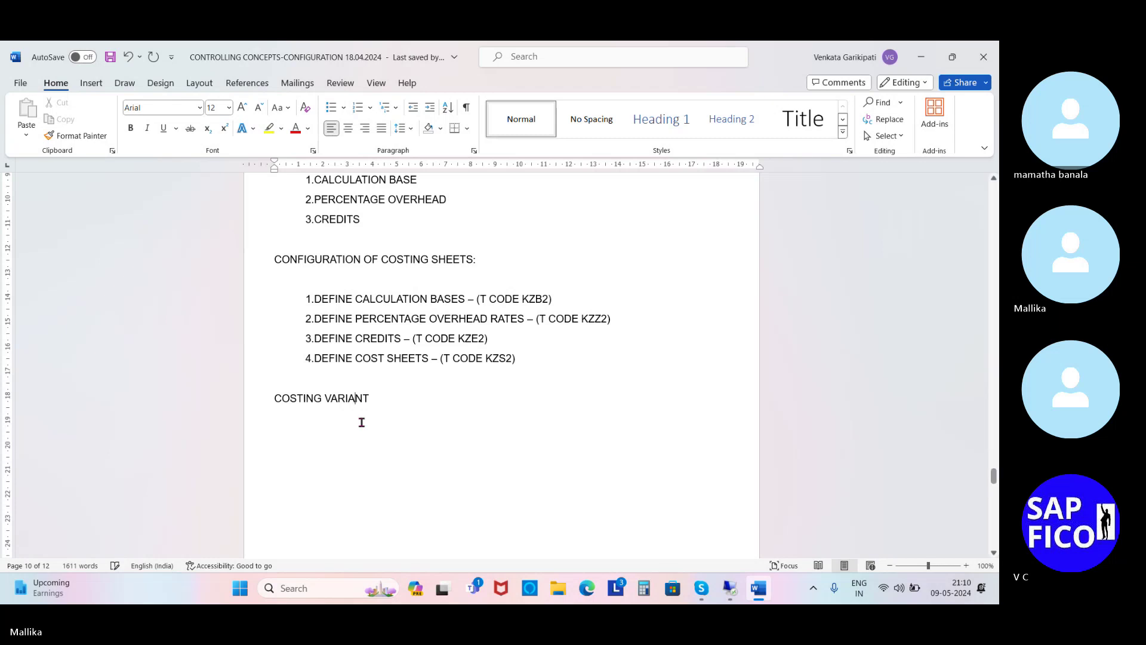
Step: Format the "COSTING VARIANT" line as a bold 14-point heading and end it with a colon
double_click(295, 417)
drag(274, 398, 374, 399)
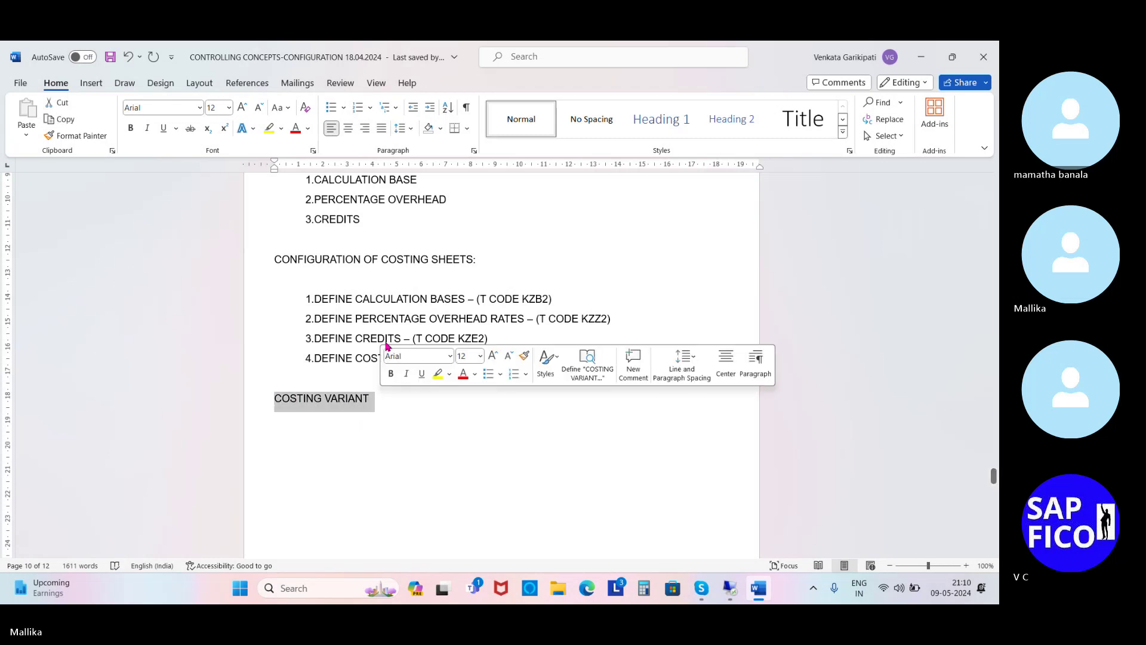
click(130, 127)
click(228, 108)
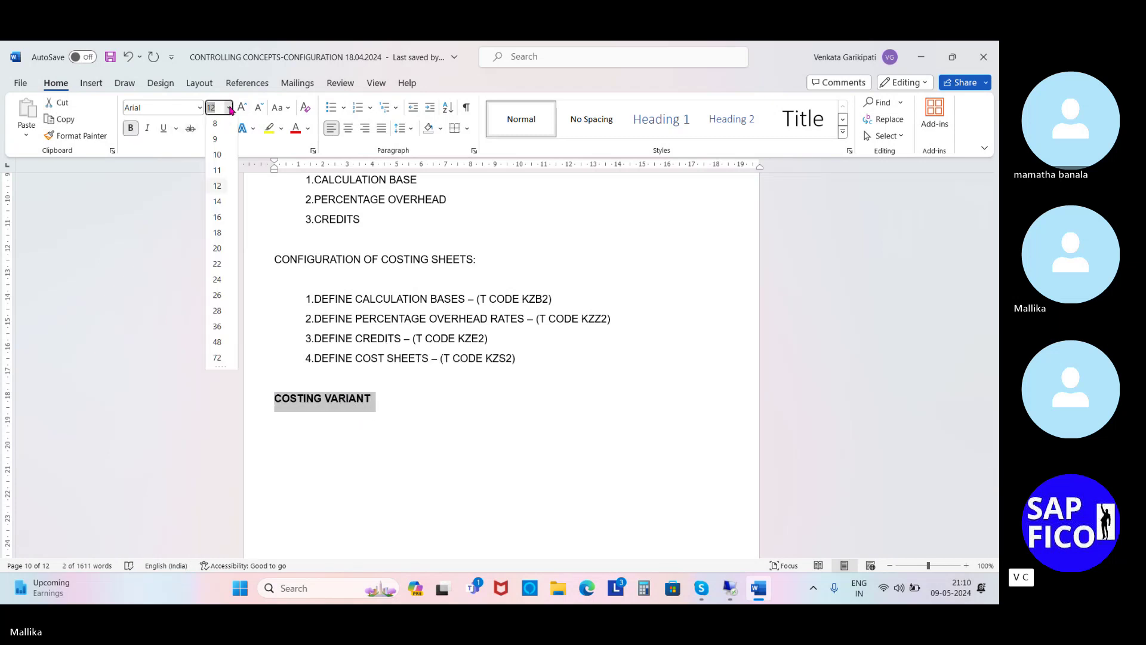
click(219, 203)
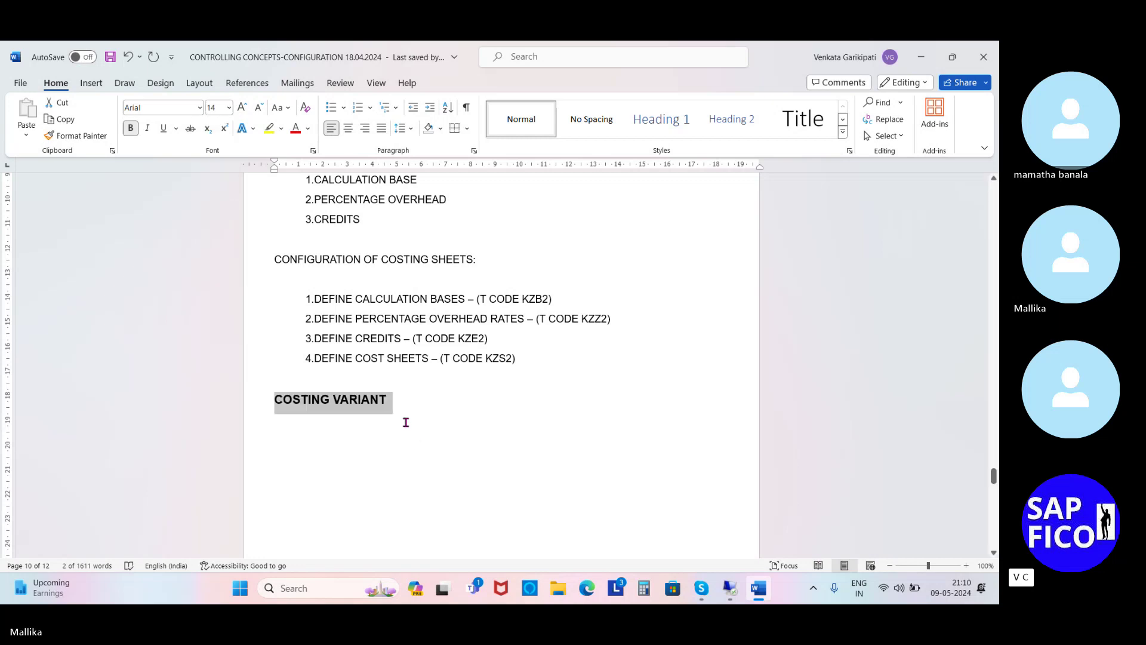
click(389, 398)
text(:)
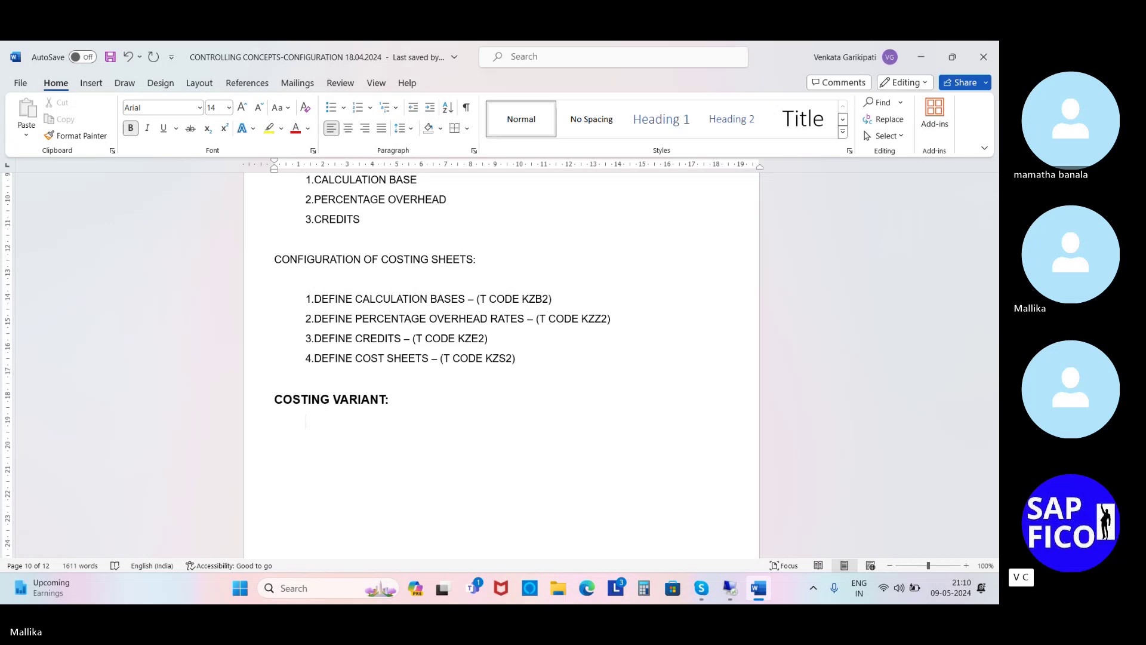
Step: Add the indented subheading "TYPES OF COSTING VARIENT" under the new heading
text(TYPES )
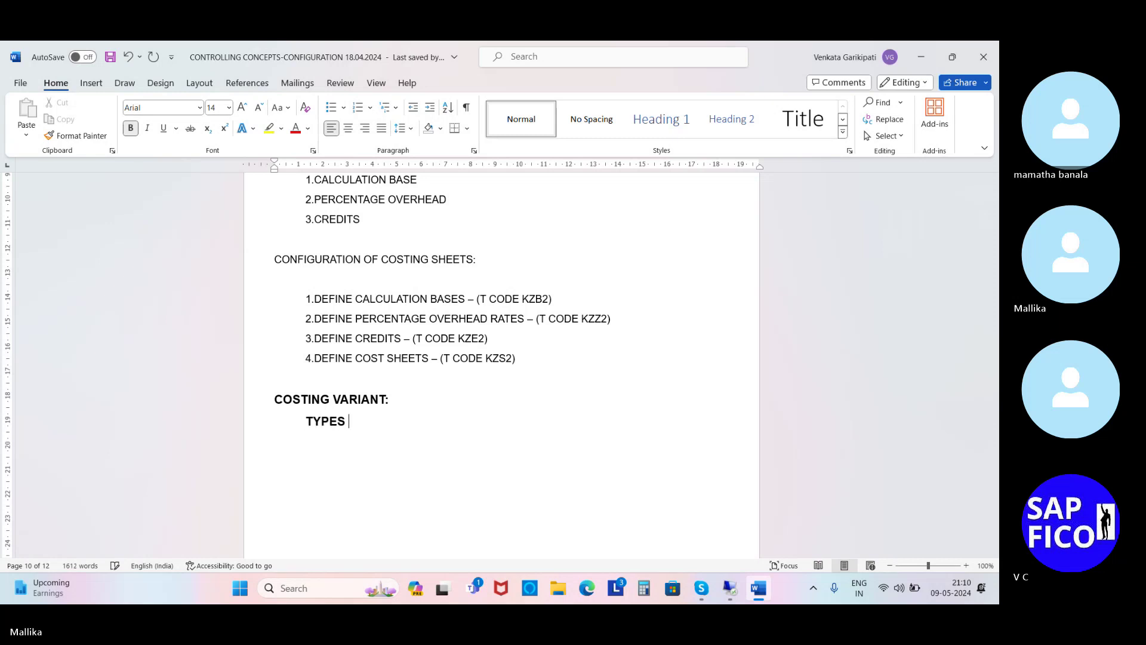
text(OF COST)
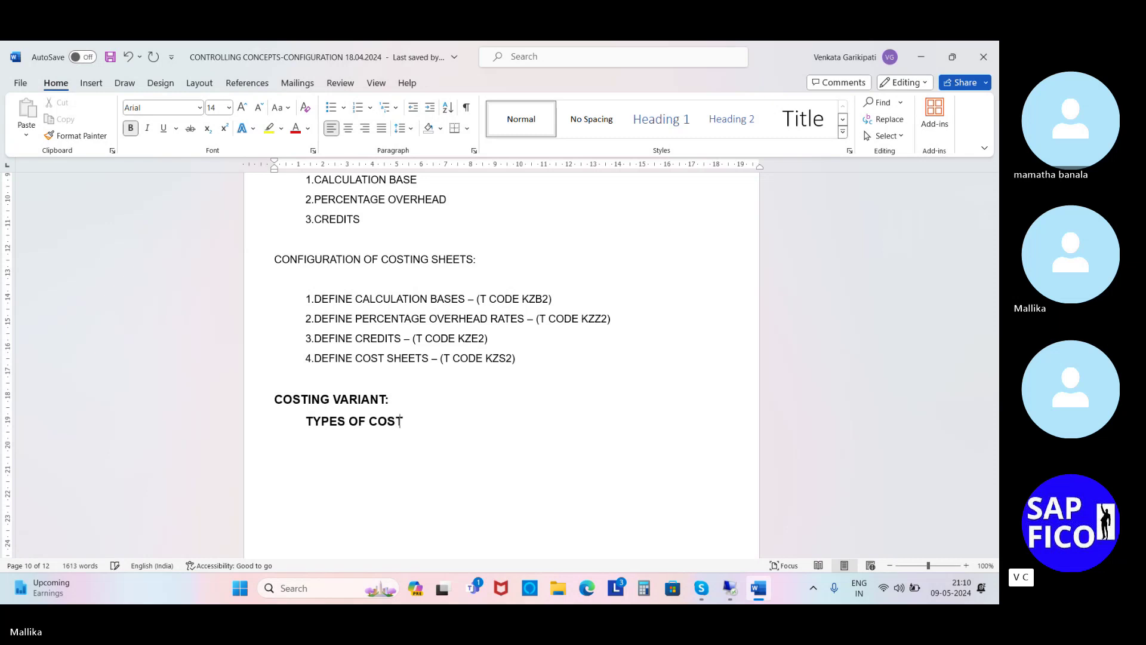
text(ING )
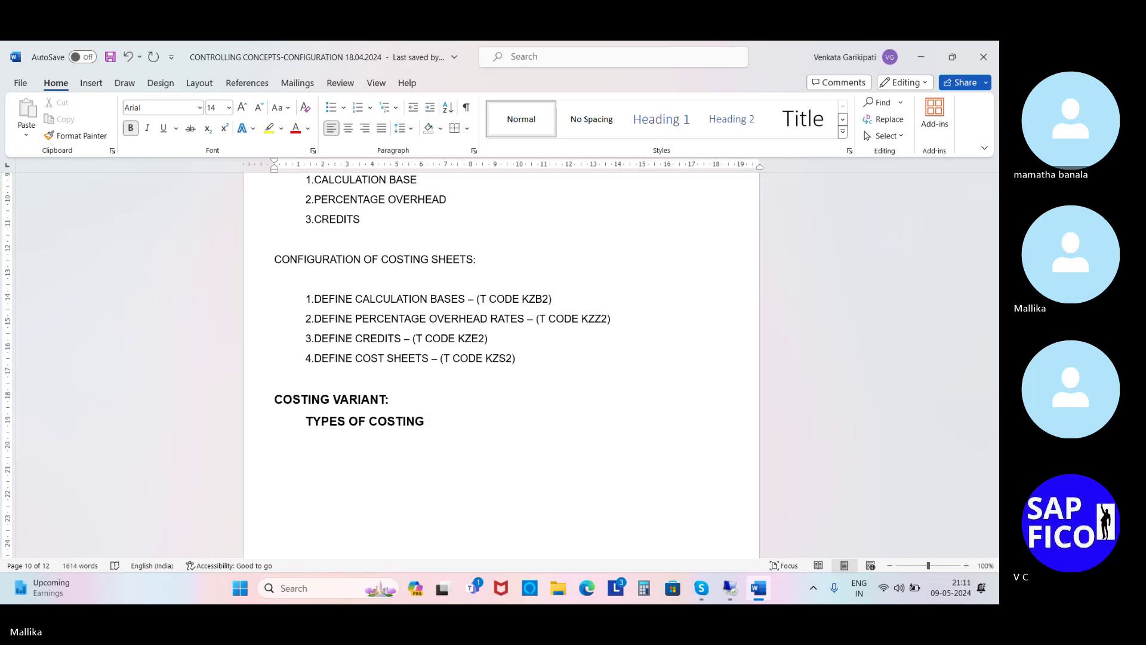
text(VARIENT)
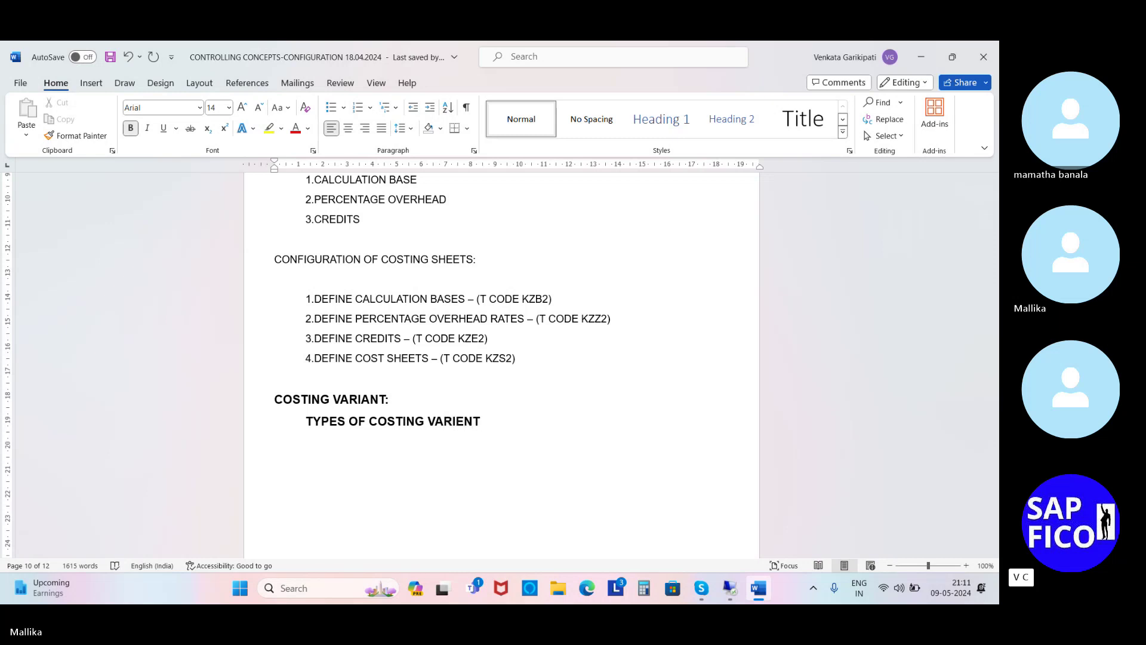
Step: List "1.COSTING TYPE" and "2.VALUATION VARIANT" on separate, further indented lines below the subheading
key(Return)
text(1.COSTING TYPE)
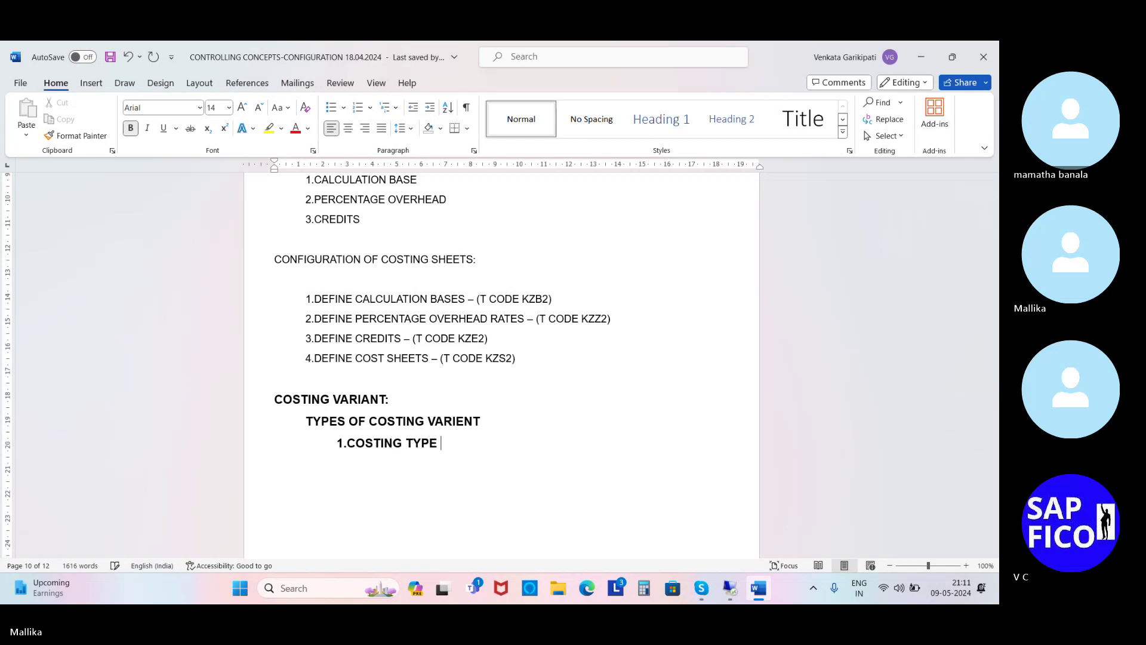
key(Return)
key(Tab)
key(Tab)
text(2.VALUATION )
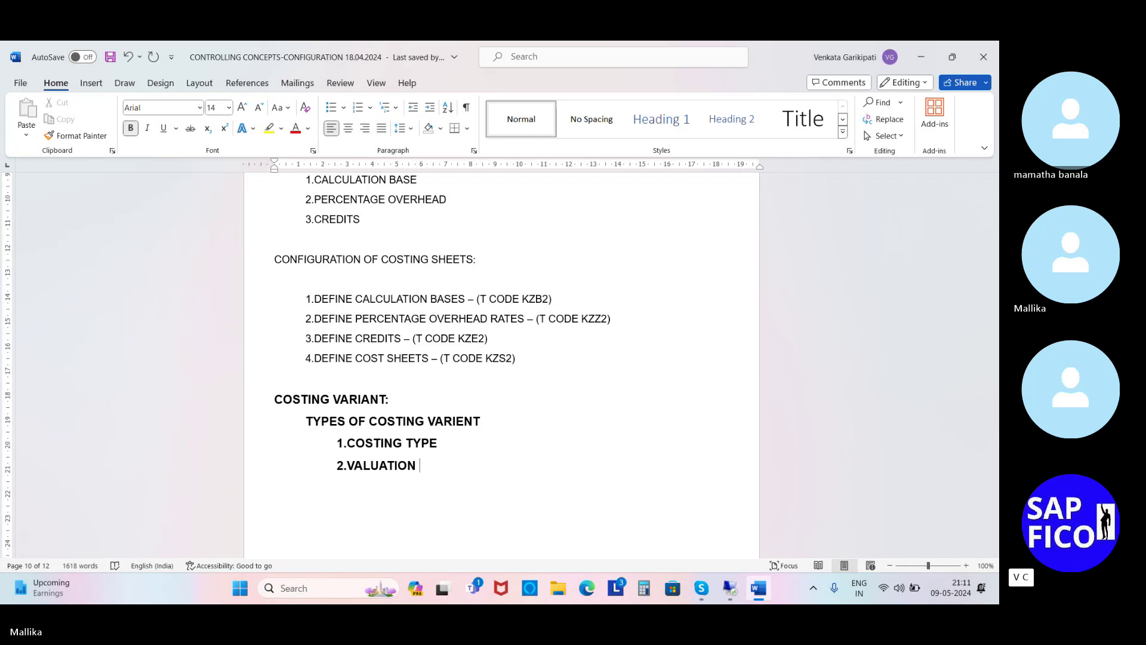
text(VARIAN)
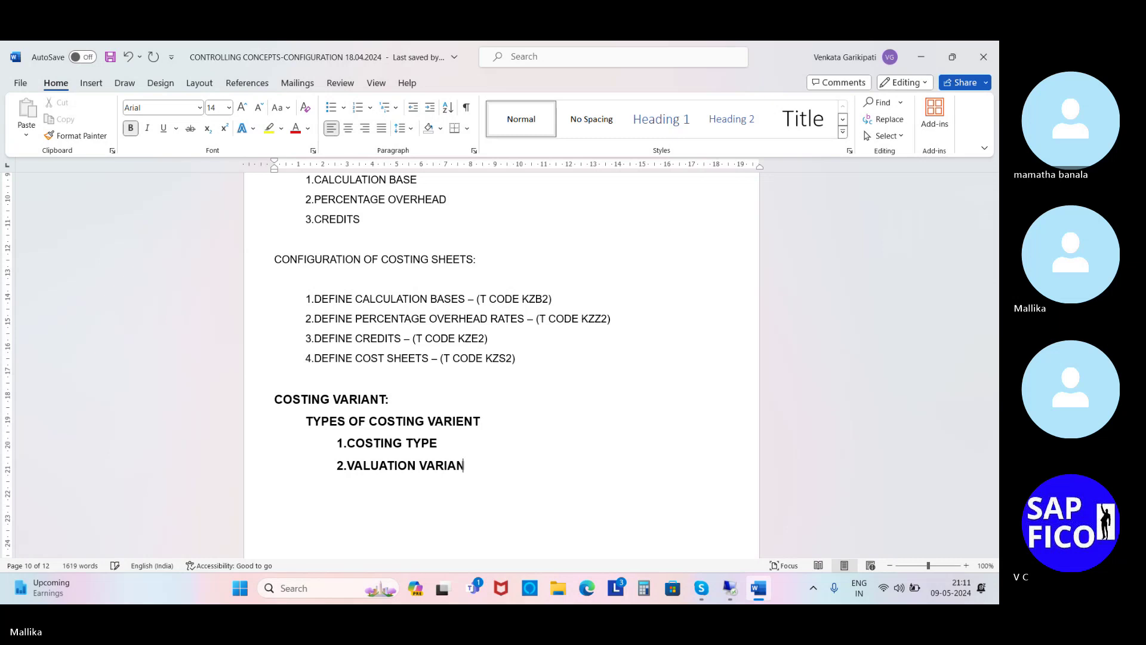
text(T)
Step: Continue the indented list with "3.DATA CONTROL" and "4.QUALITY STRUCTURE CONTROL"
key(Return)
key(Tab)
text(3.DAT)
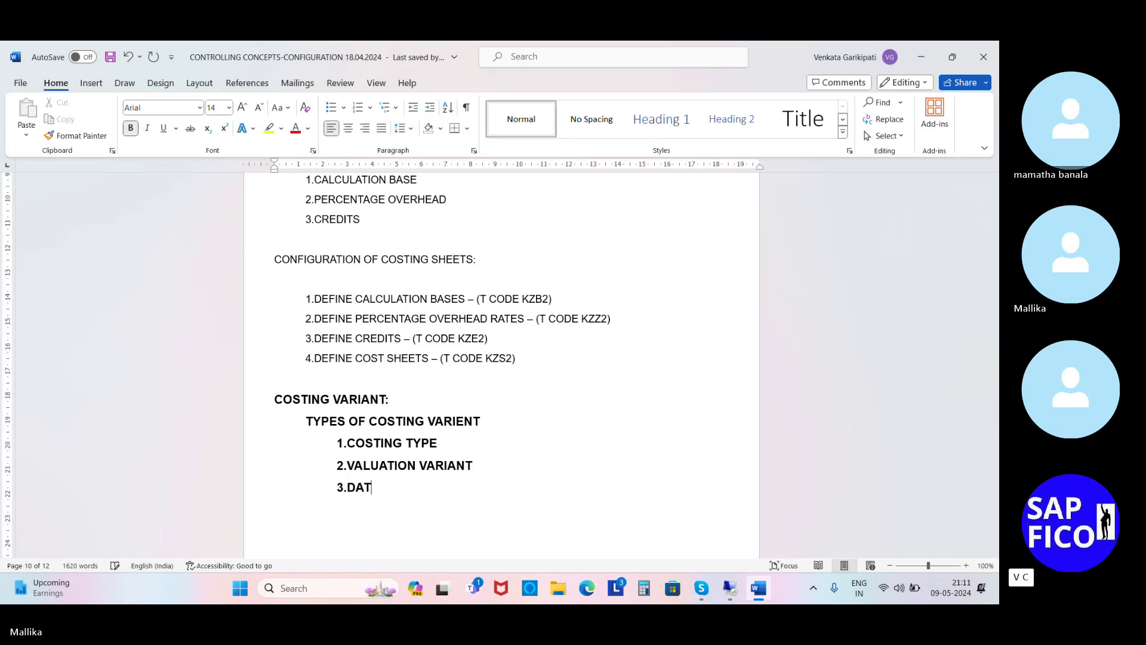
text(A CONTROL)
key(Tab)
key(Tab)
text(4.Q)
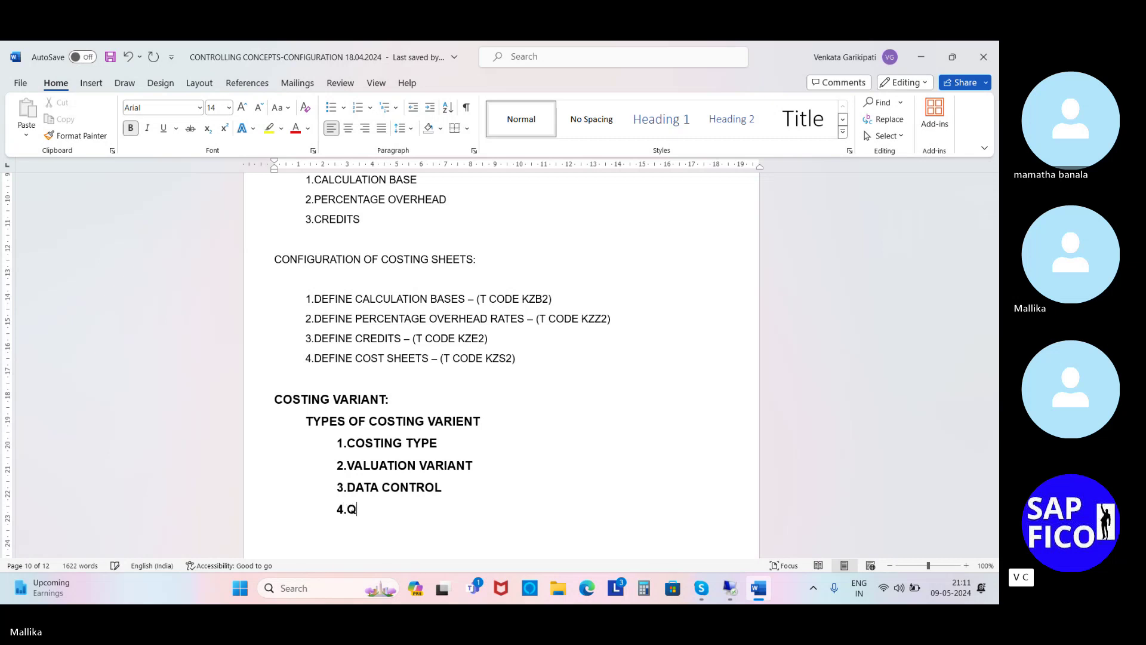
text(UALITY STRUC)
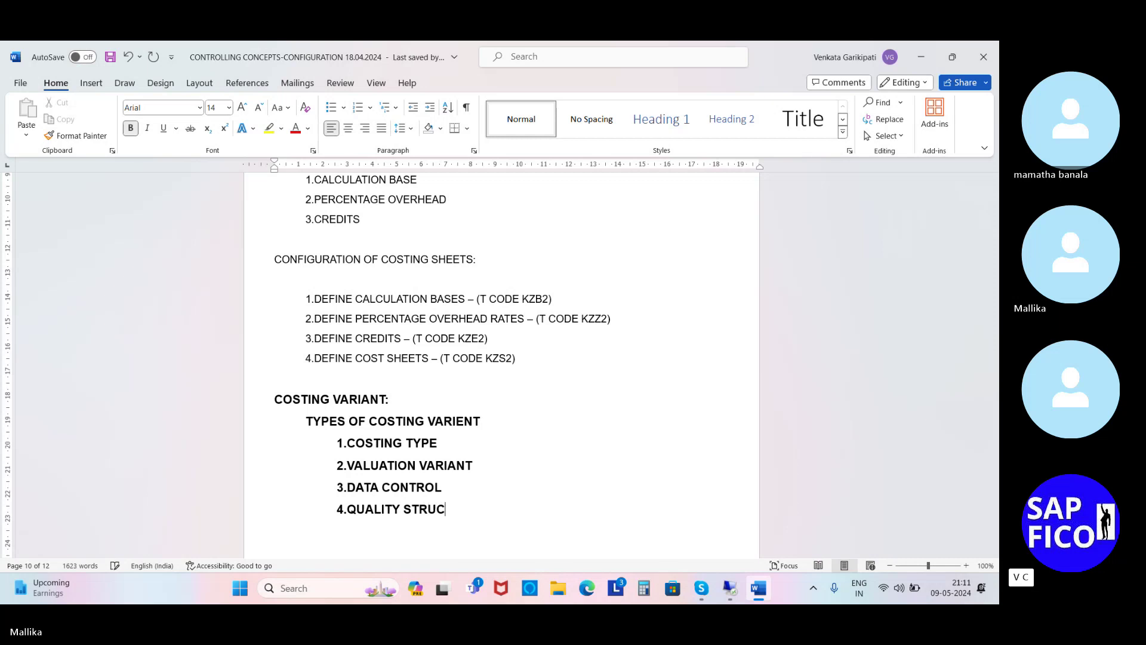
text(TURE CONTROL)
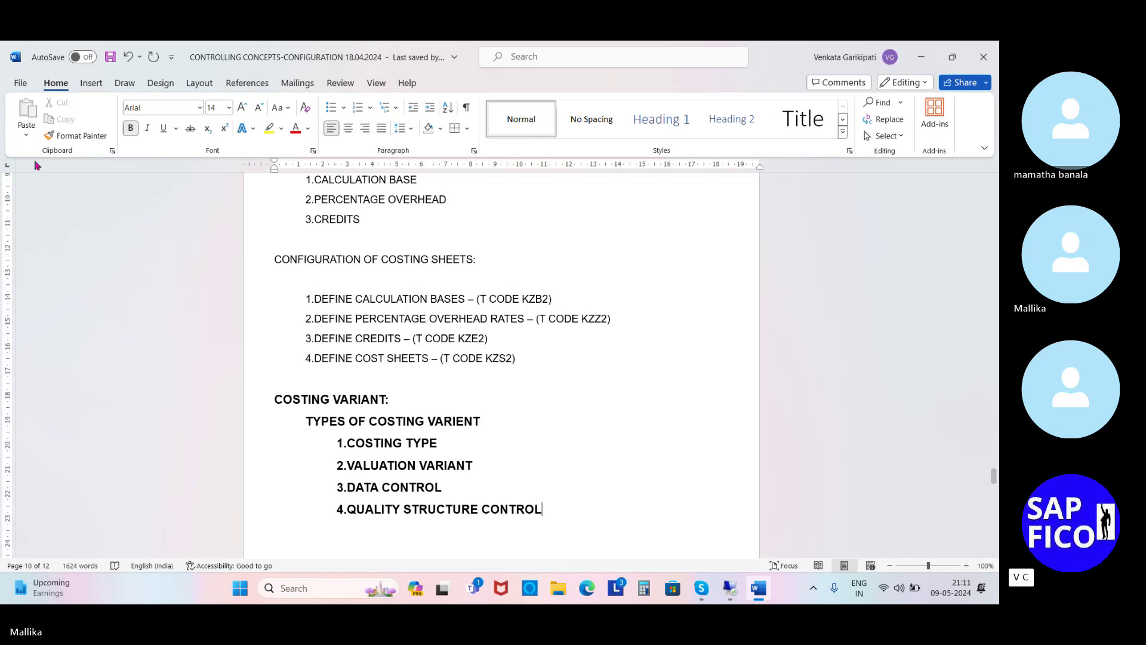
Step: Remove the bold from the subheading and its four list items and set their font size to 12
drag(305, 419, 557, 537)
click(130, 127)
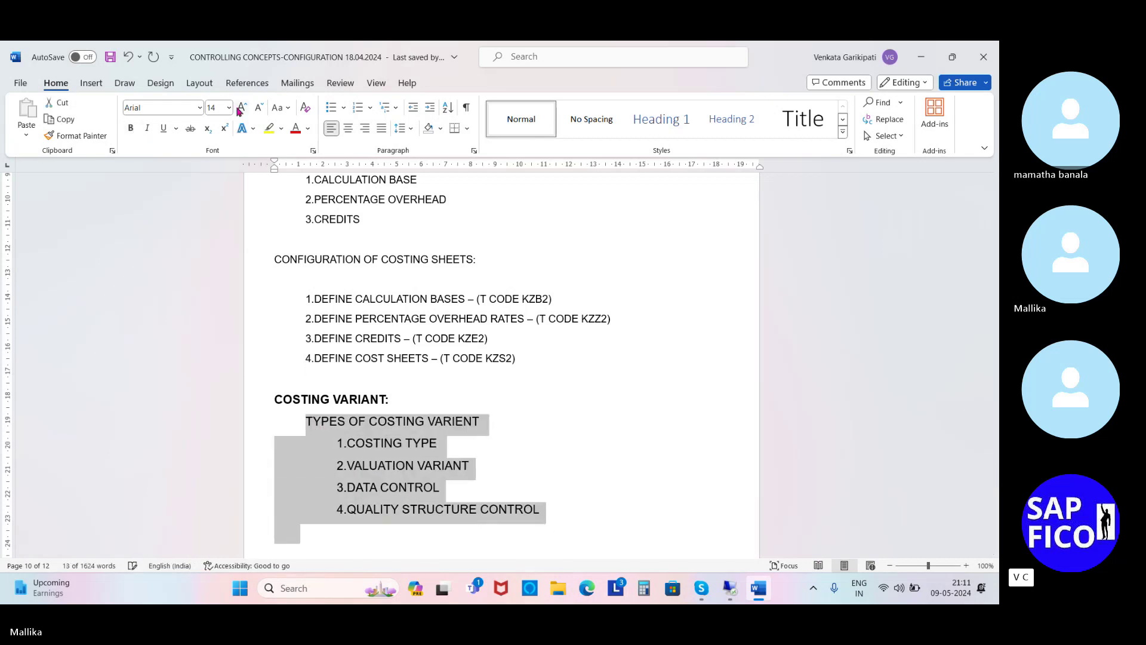
click(229, 107)
click(215, 202)
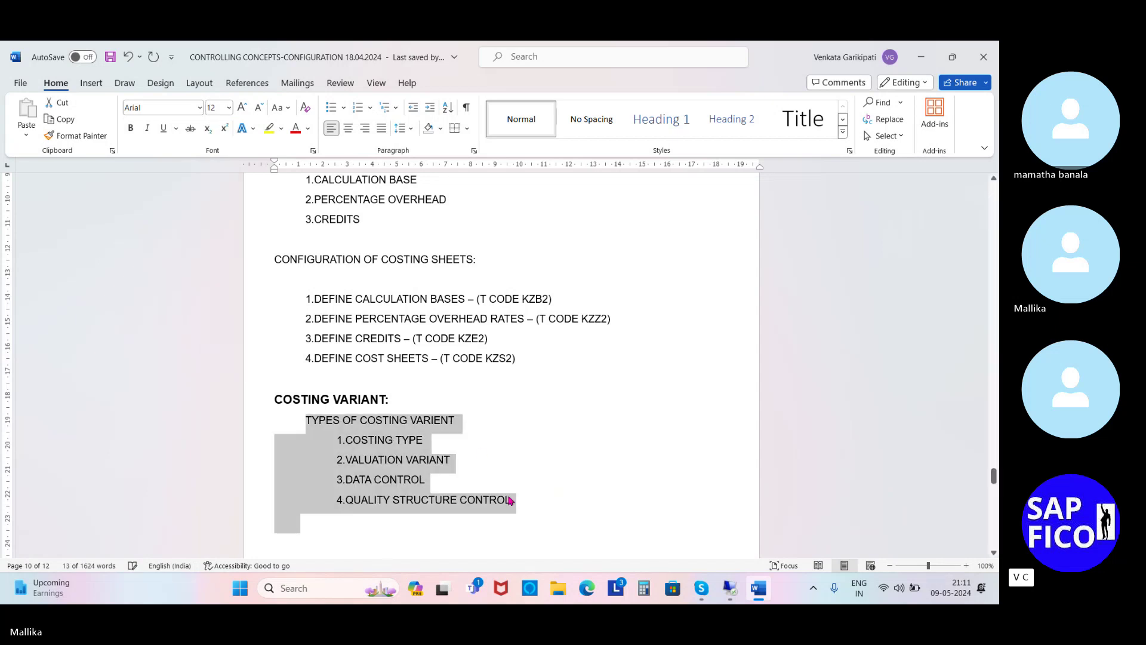
click(533, 491)
Step: Change the spelling "VARIANT" to "VARIENT" in list item 2 and in the section heading
scroll(530, 491, down, 5)
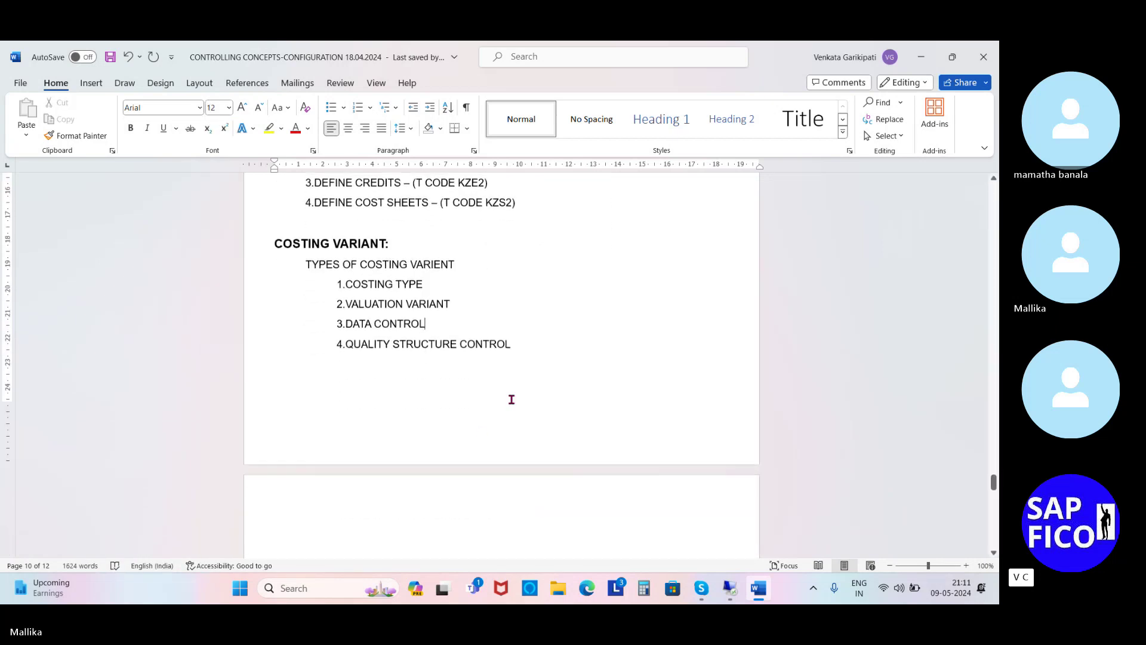
click(518, 343)
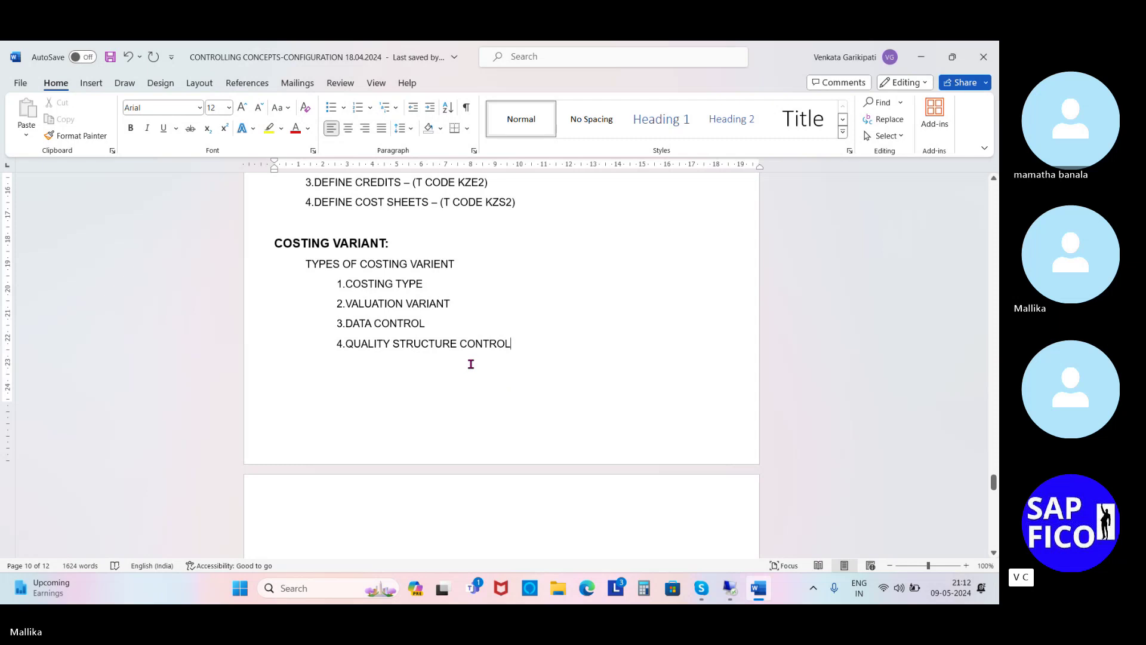
scroll(507, 377, down, 1)
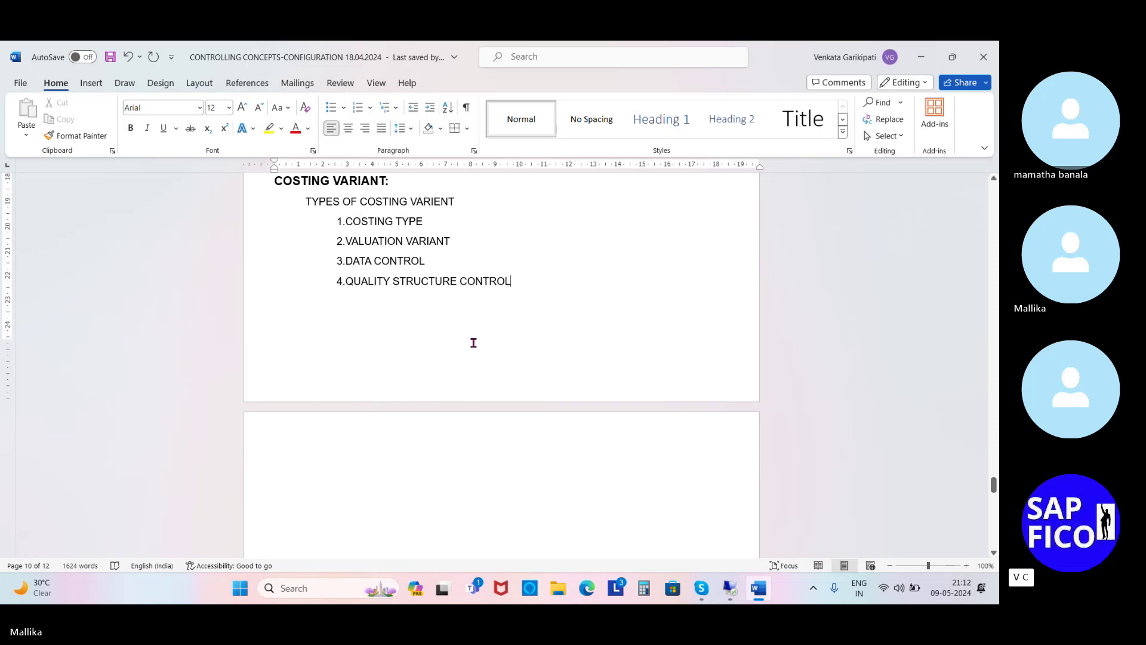
click(436, 241)
key(BackSpace)
text(E)
click(529, 325)
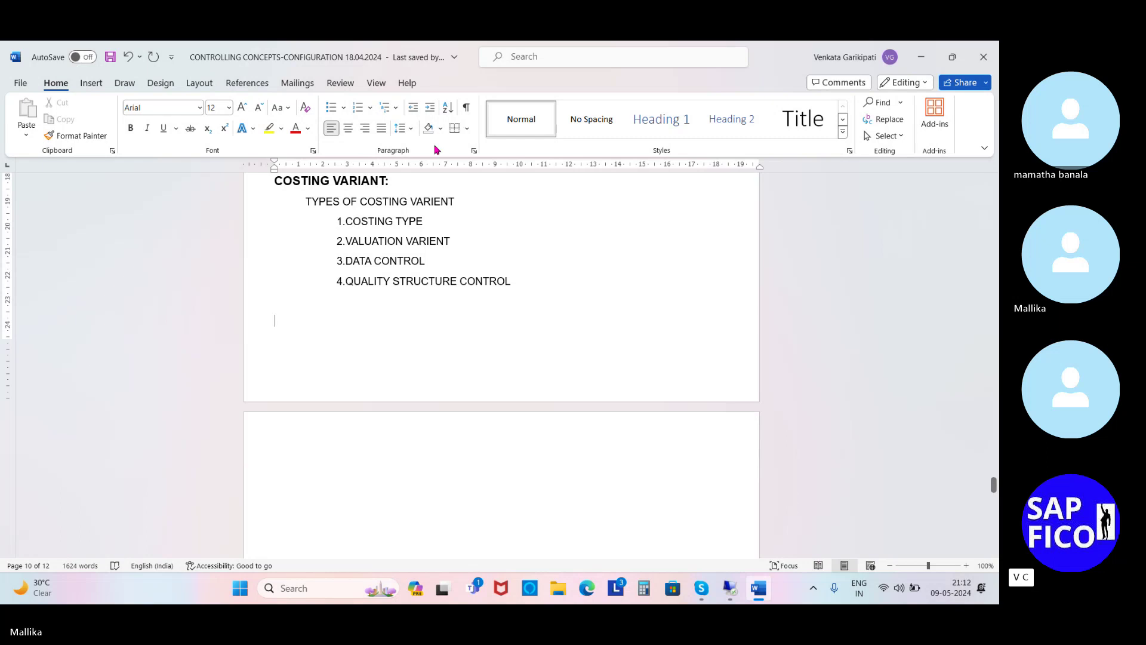
click(372, 184)
key(BackSpace)
text(E)
click(537, 263)
Step: Add the line "CONFIGURATION OF COSTING VARIANT:" below the four-item list, separated by an empty line
scroll(541, 311, down, 2)
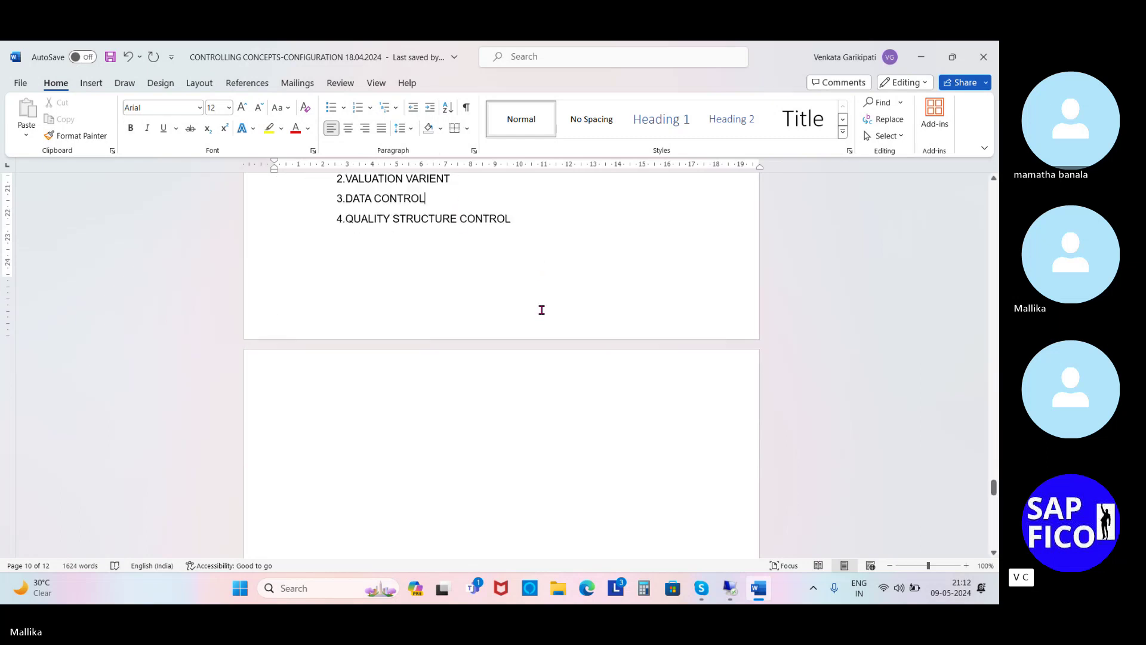
scroll(542, 310, up, 2)
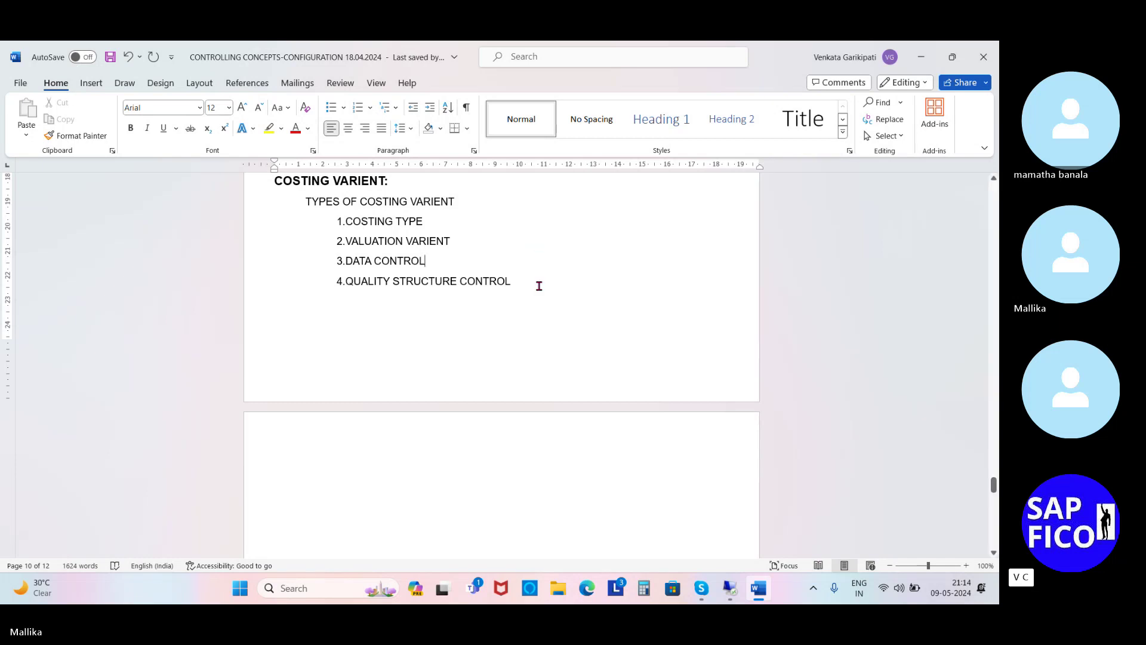
click(536, 290)
key(Return)
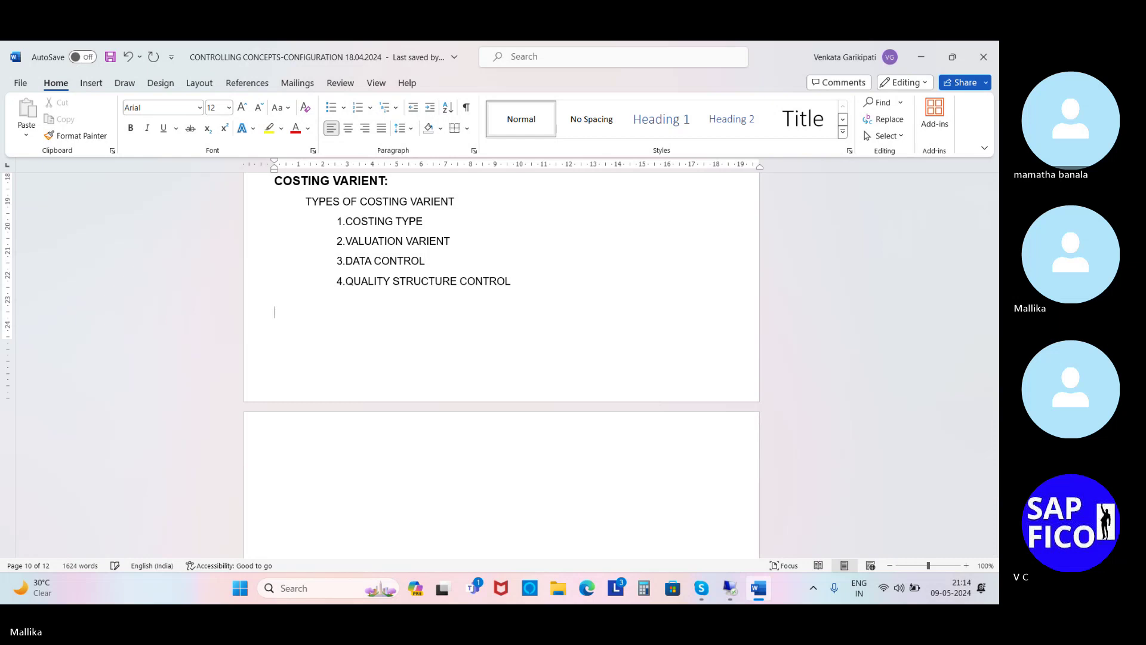
text(CONFIGURATIO)
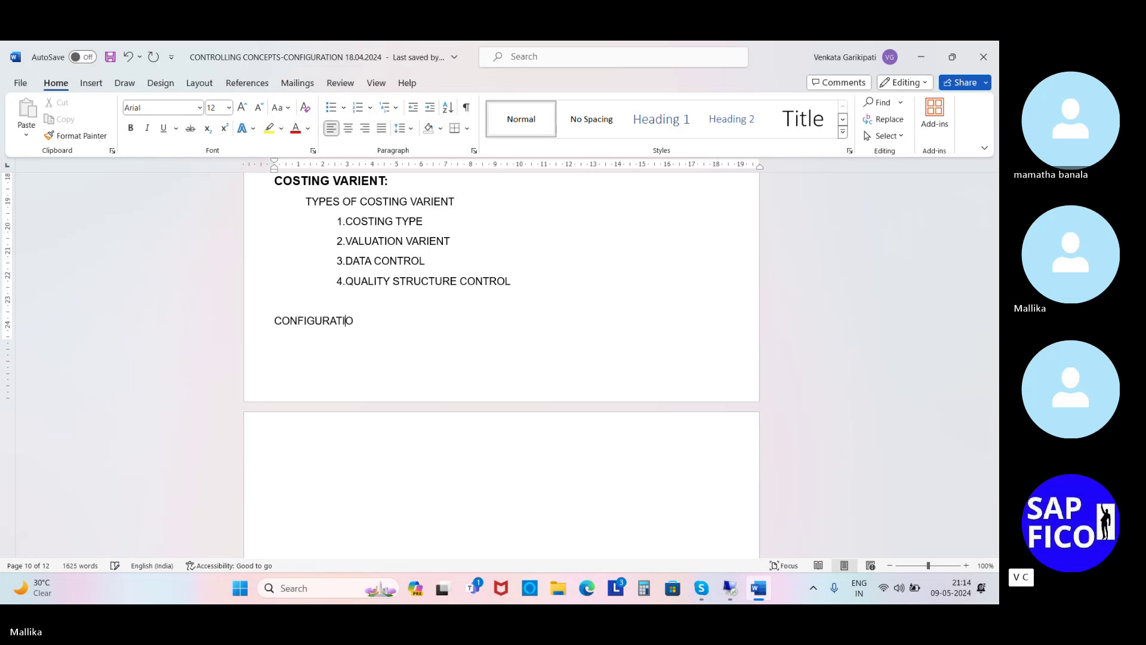
text(N OF COSTING VARIANT)
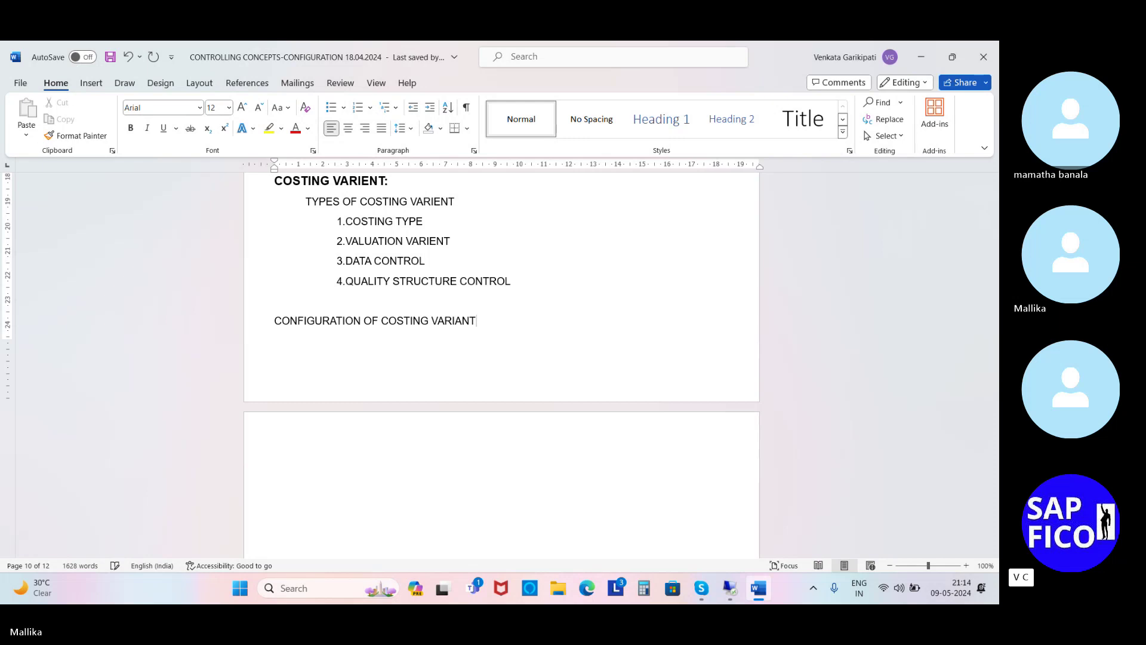
text(:)
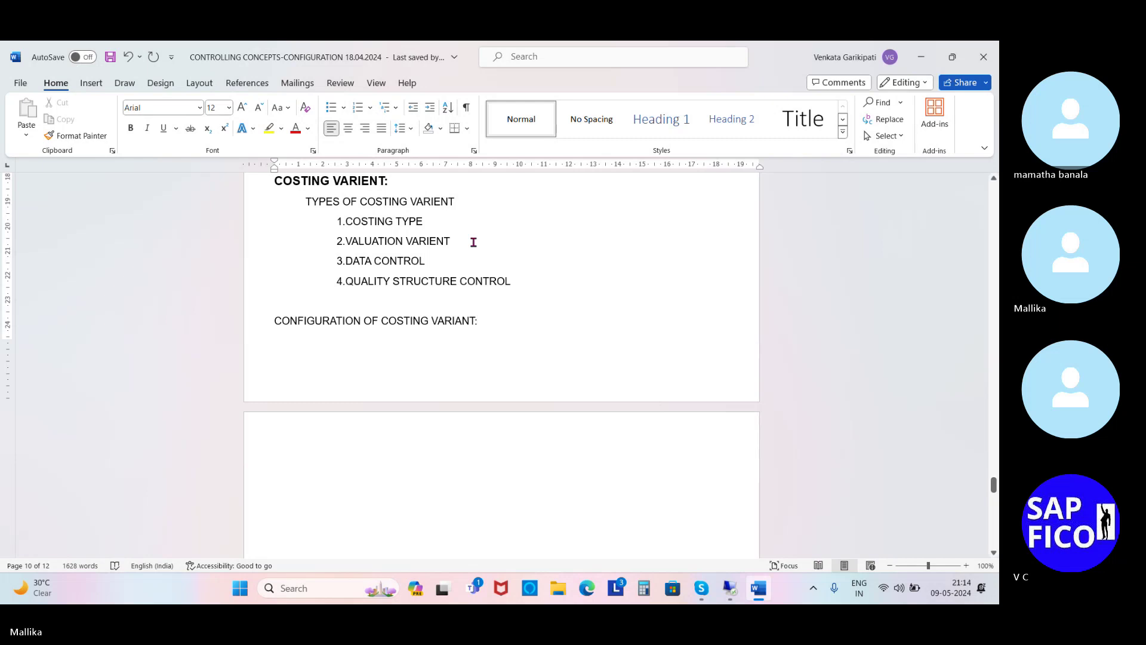
Step: Format the line "CONFIGURATION OF COSTING VARIANT:" as a bold heading with font size 14
drag(272, 321, 482, 325)
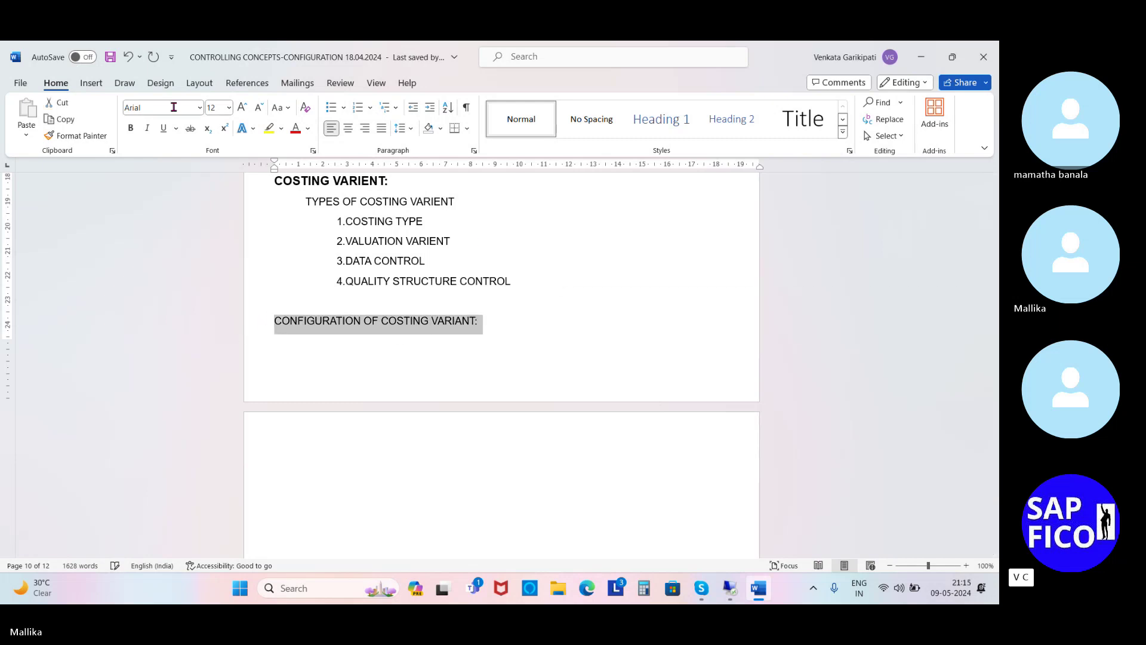
click(130, 127)
click(230, 108)
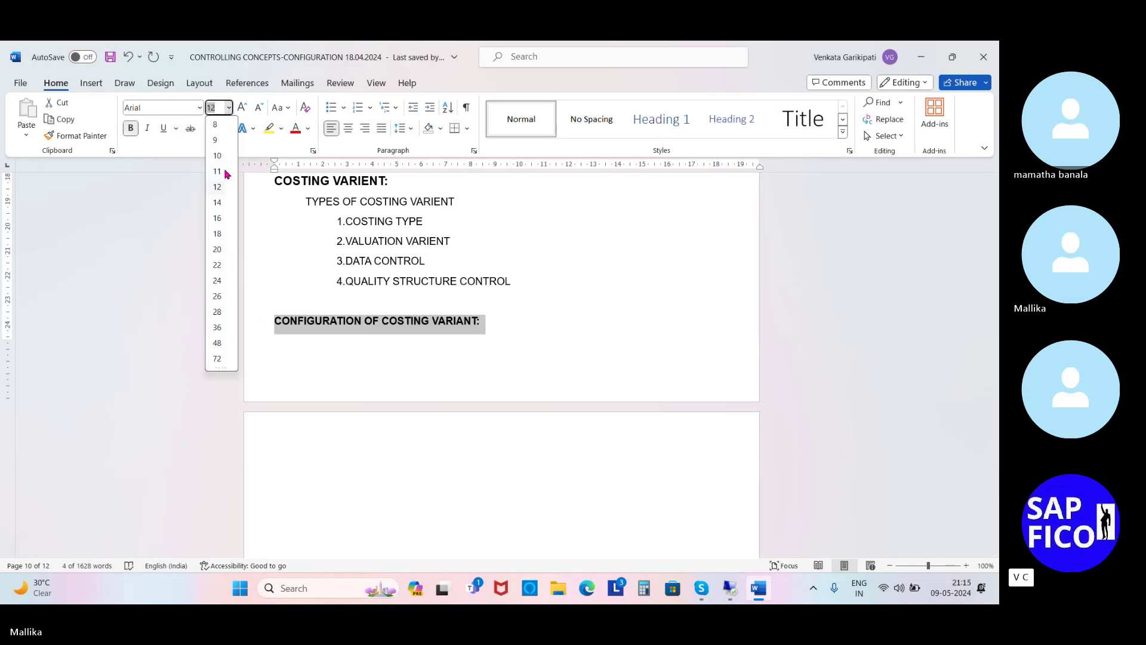
click(222, 209)
click(531, 328)
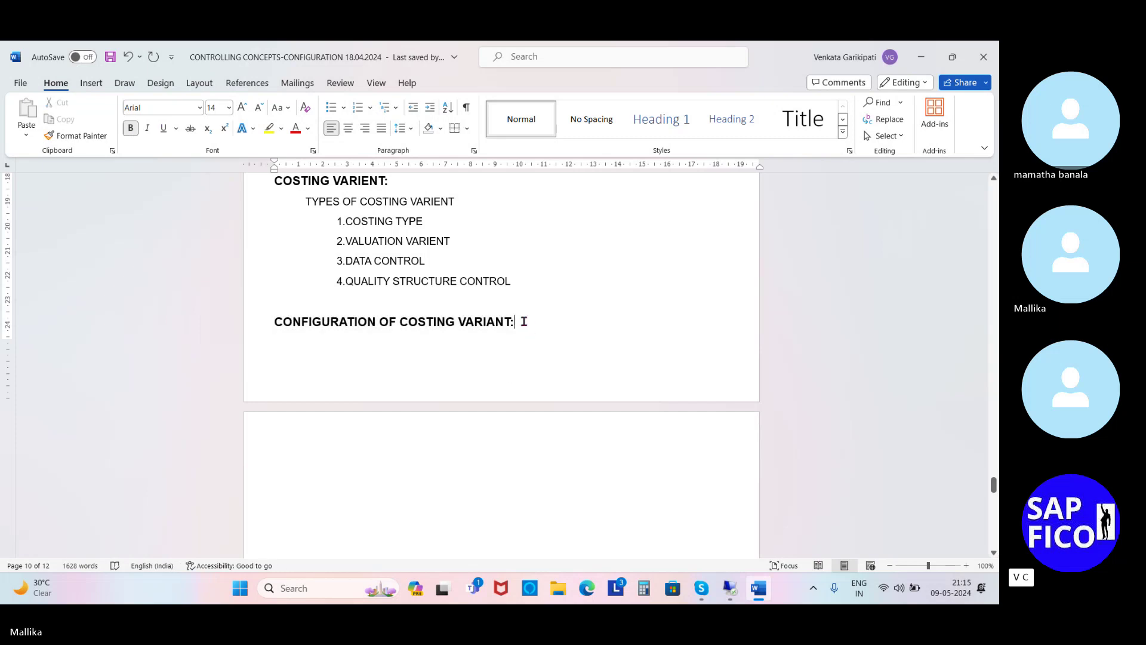
Step: Add the indented line "1.DEFINE COSTING VARIANT" at the start of the page following the configuration heading
click(274, 479)
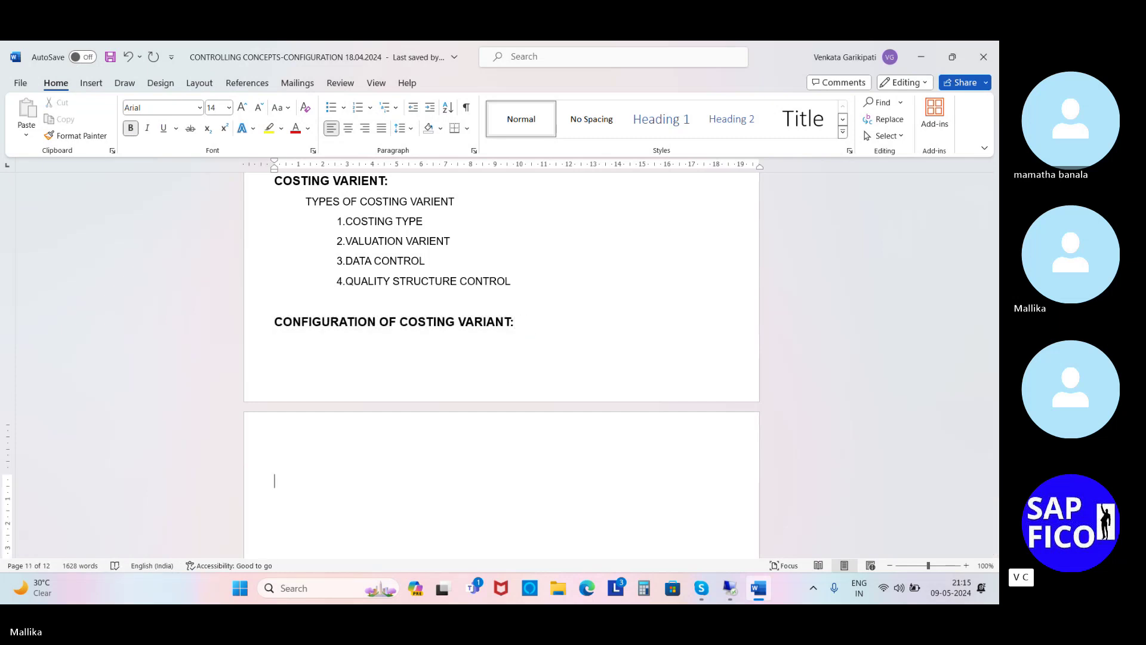
text(1.DEFINE COSTING )
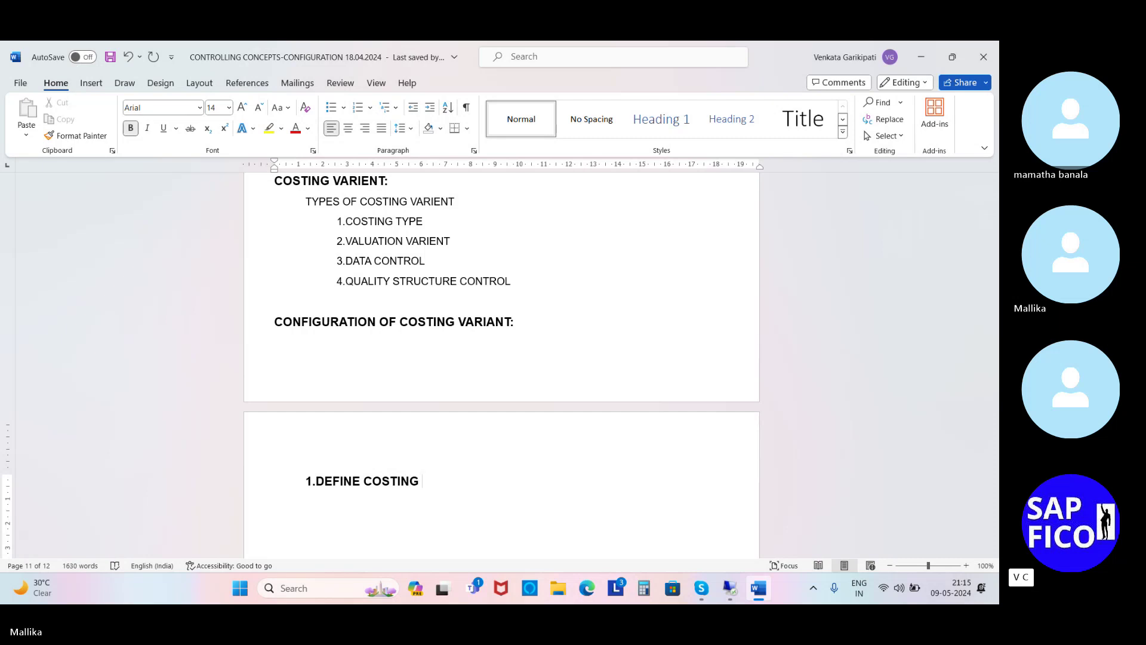
text(VARIANT)
Step: Remove the bold from the line "1.DEFINE COSTING VARIANT" and set its font size to 12
drag(308, 480, 495, 491)
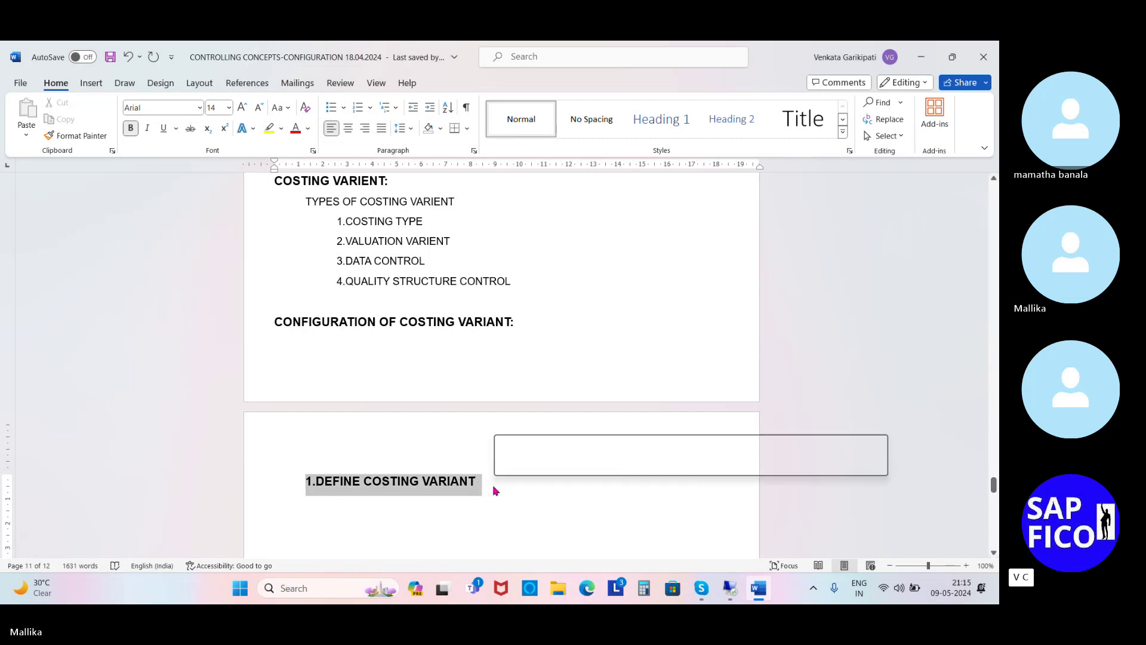
click(130, 128)
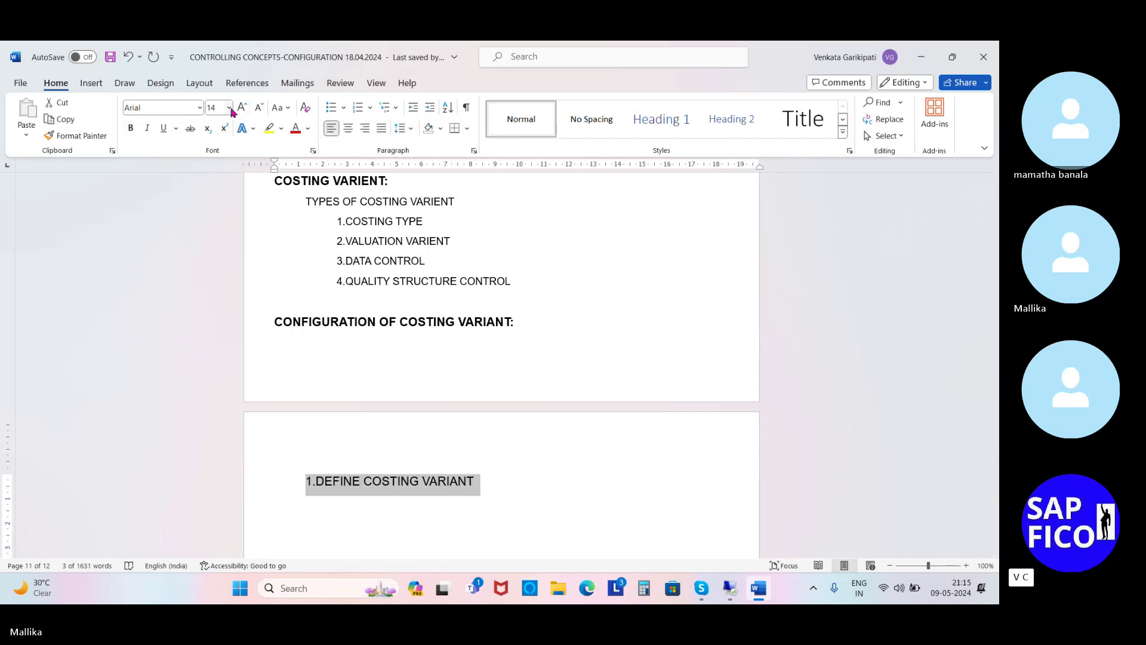
click(230, 107)
click(218, 188)
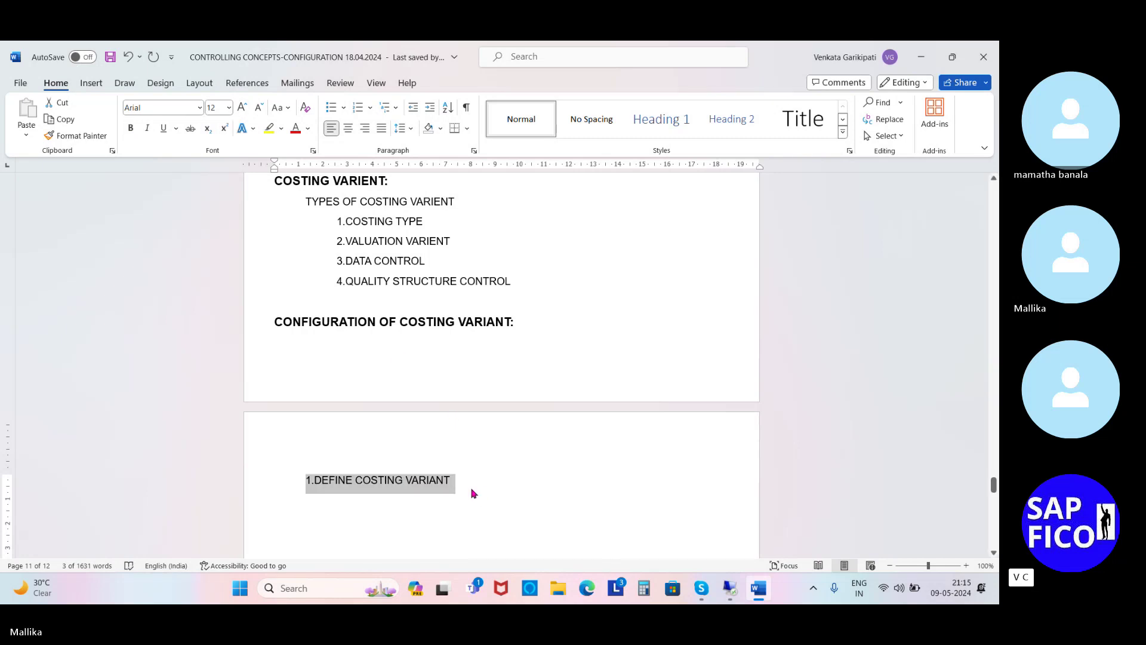
click(461, 482)
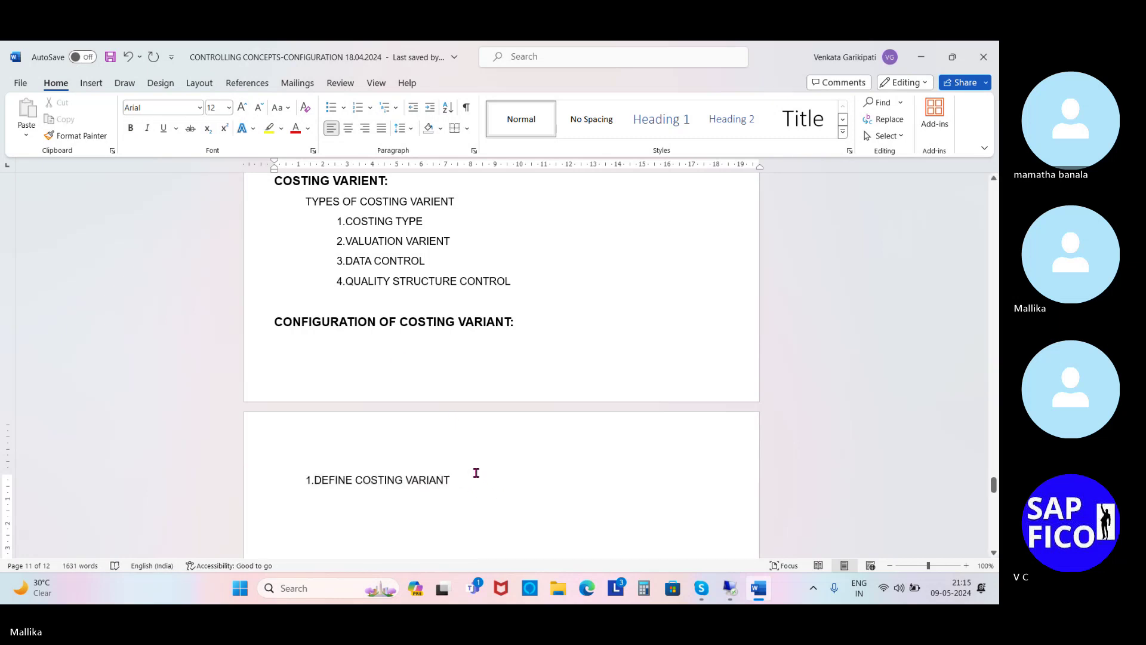
Step: Switch to the SAP session, run transaction /NSPRO and display the SAP Reference IMG
click(722, 590)
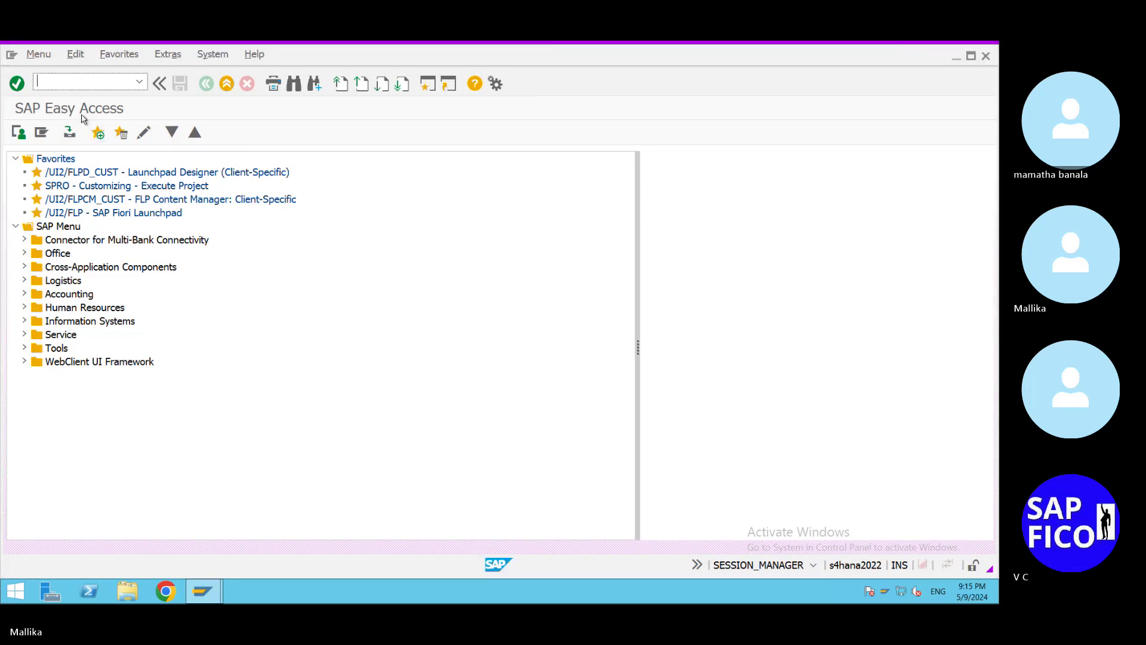
text(/NSPRO)
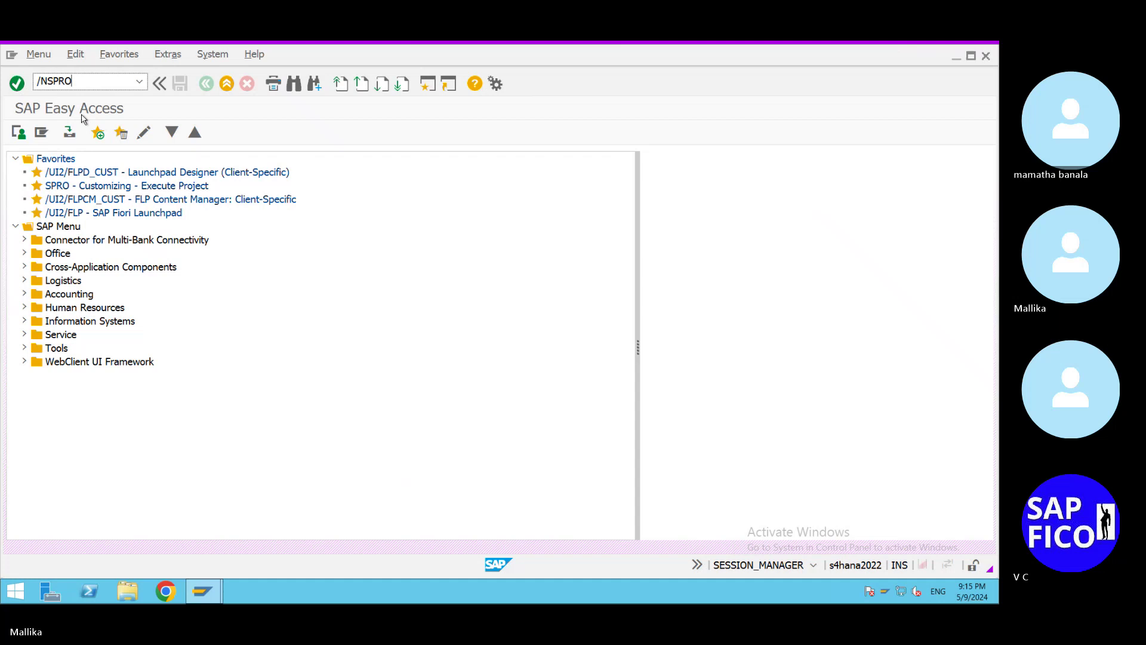
key(Return)
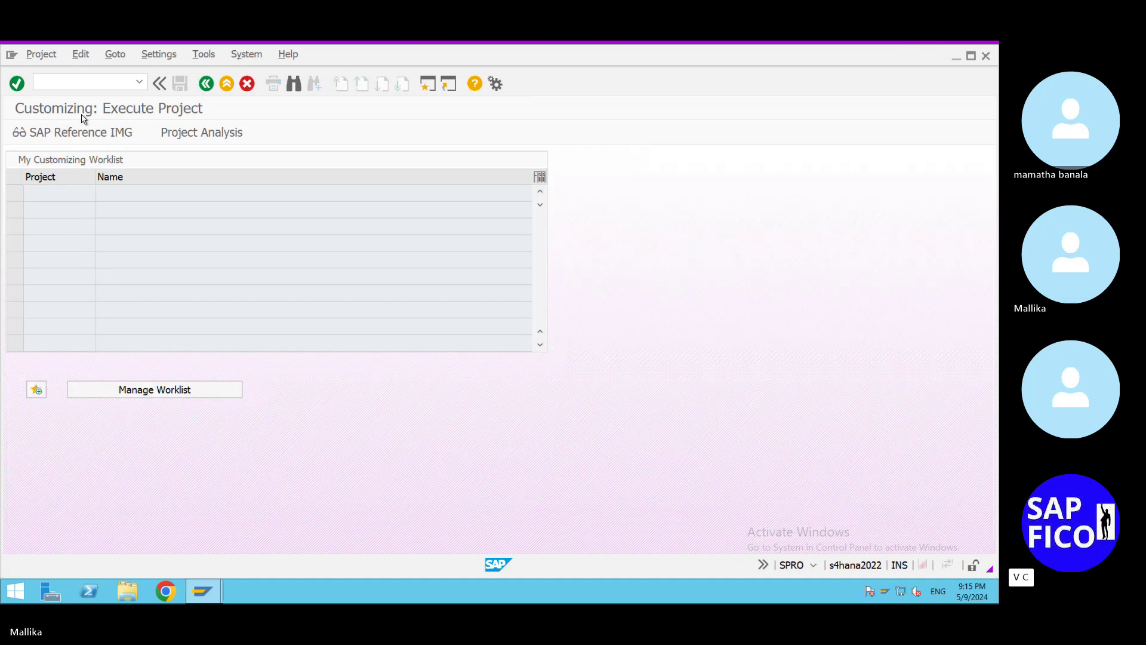
click(81, 132)
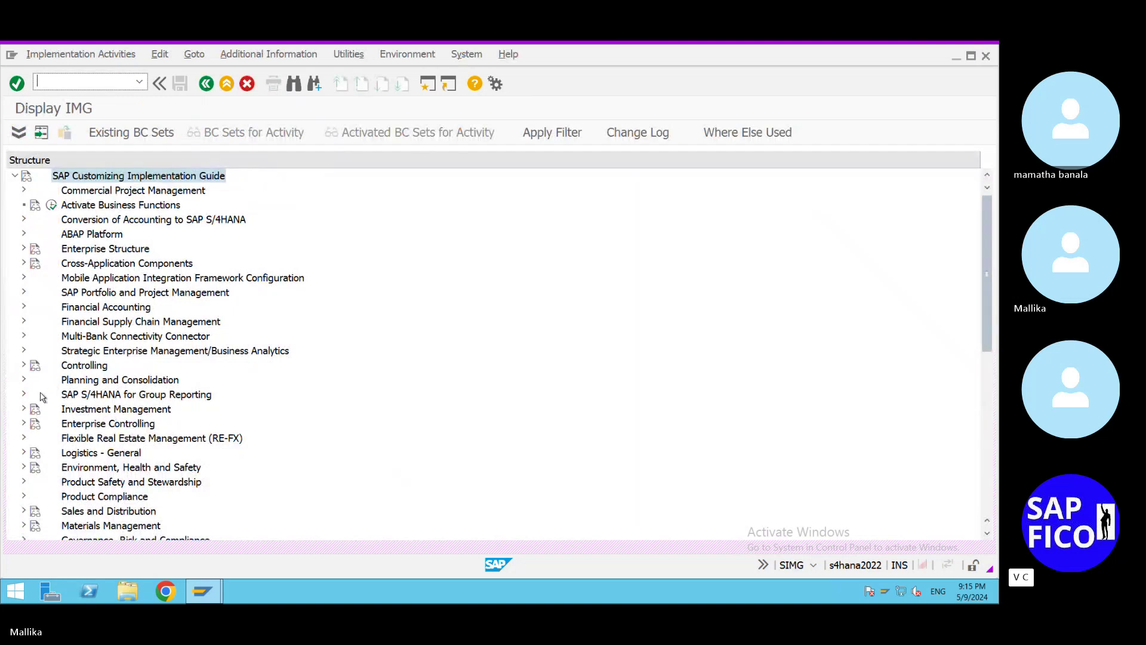
Step: Open Define Costing Variants under Controlling, Product Cost Controlling, Product Cost Planning, Material Cost Estimate with Quantity Structure
click(24, 366)
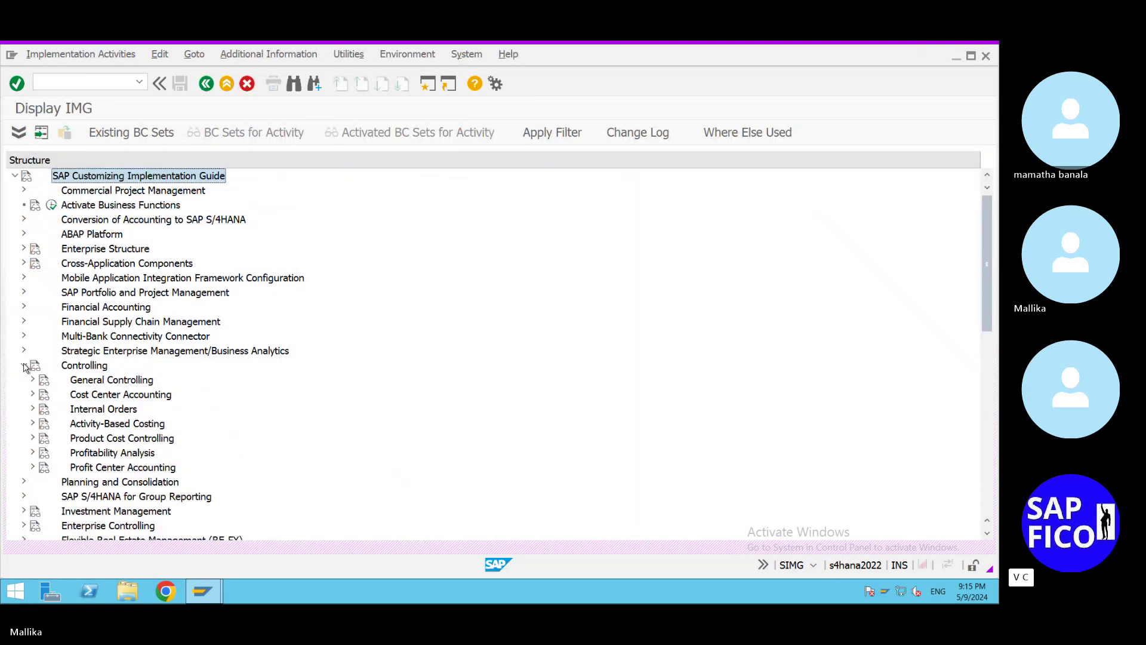
scroll(281, 435, down, 1)
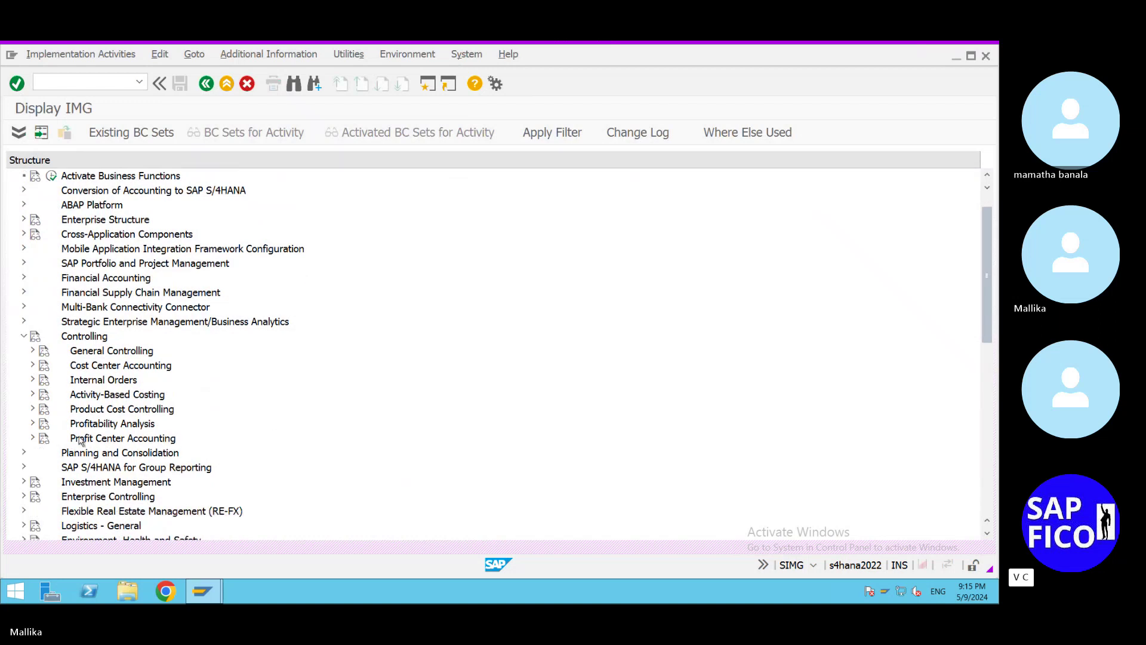
click(33, 409)
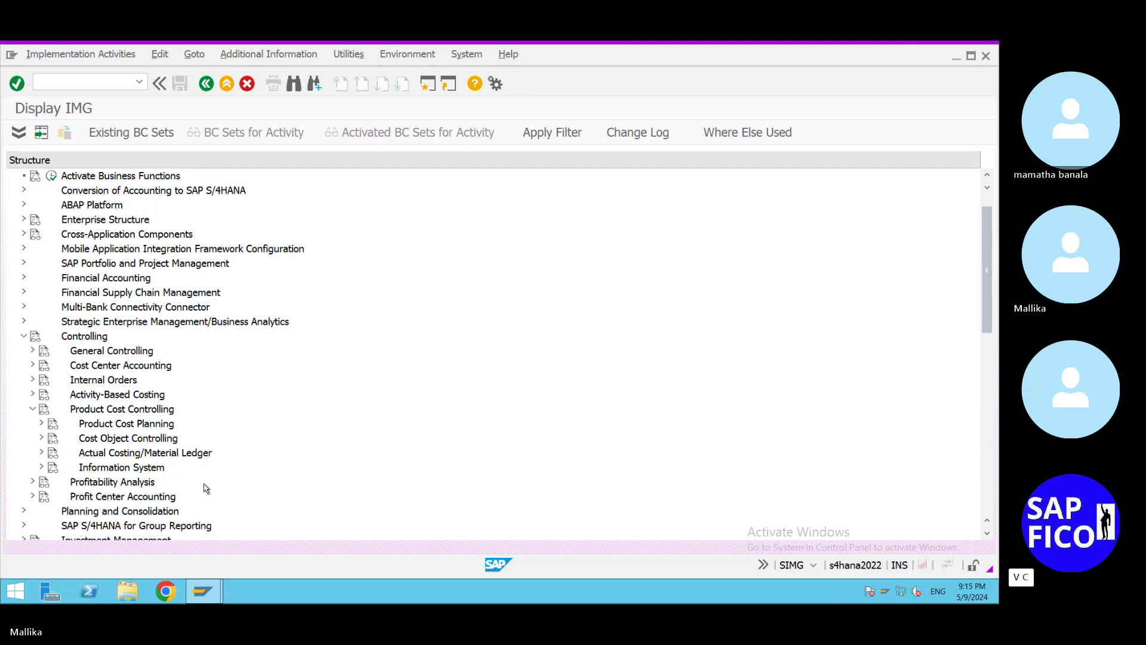
click(41, 423)
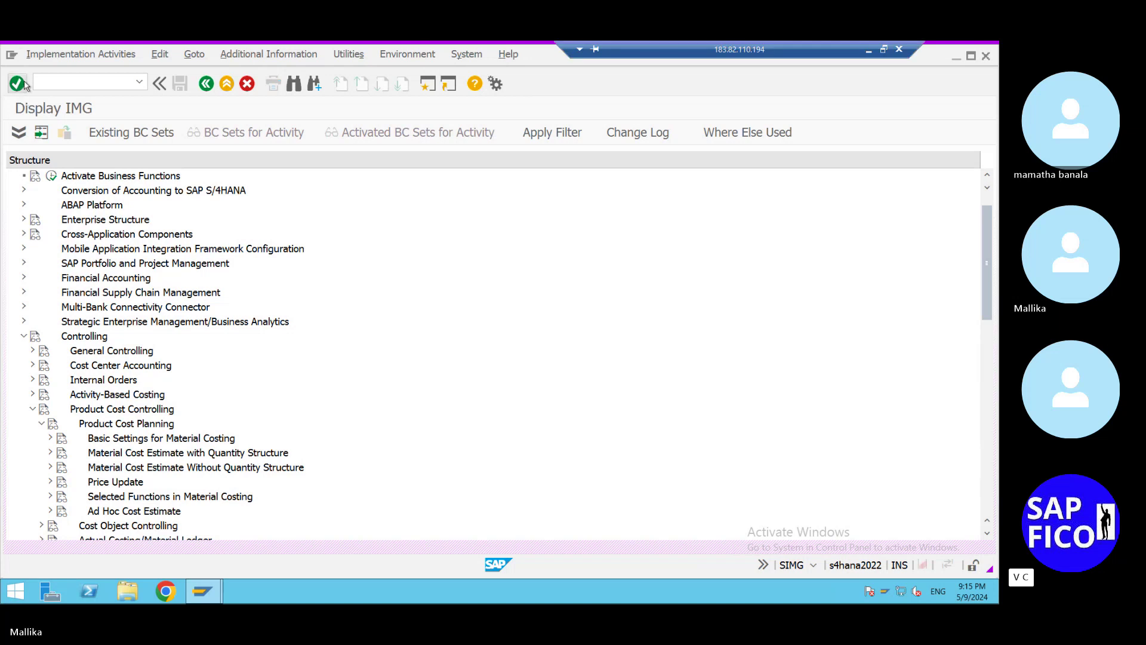
click(50, 453)
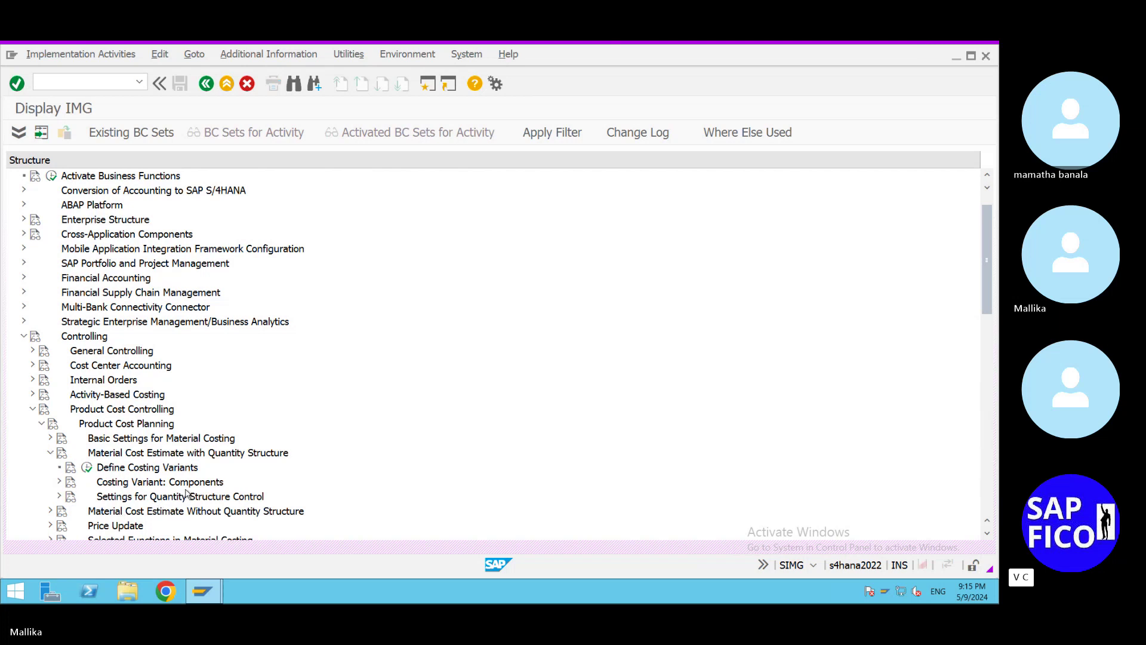
scroll(188, 493, down, 1)
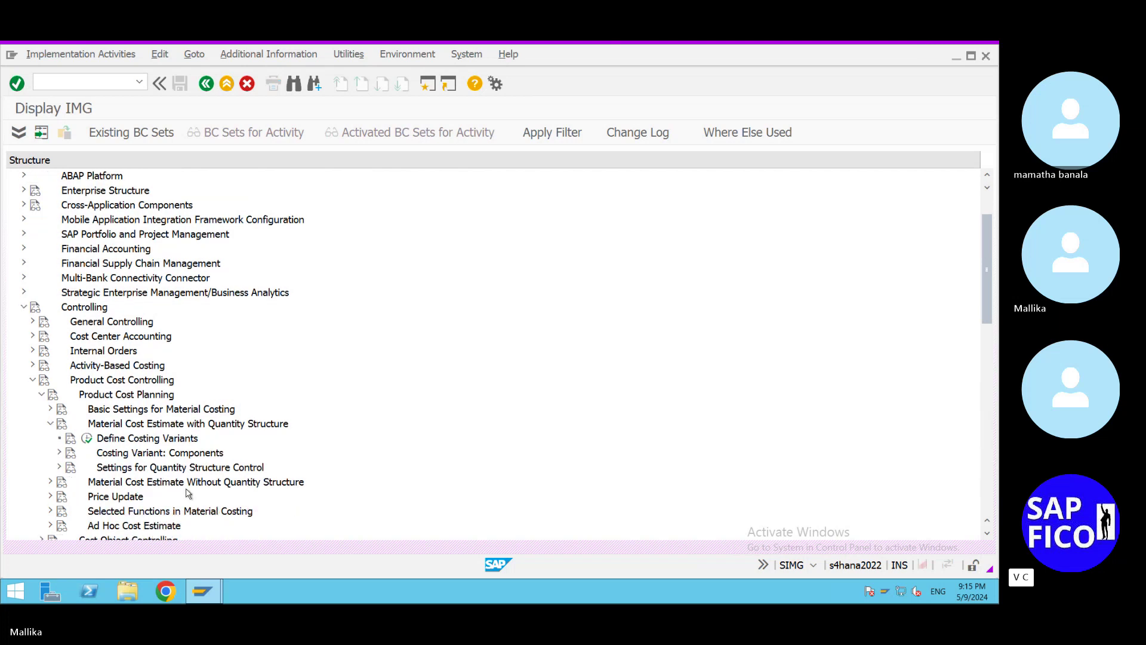
click(88, 439)
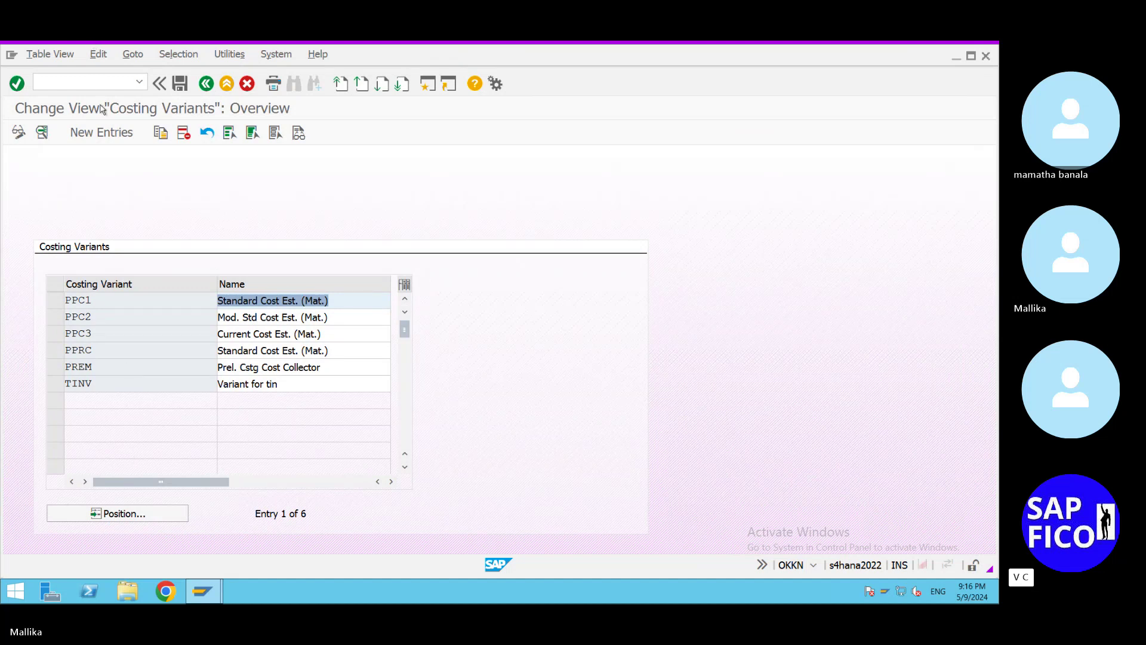
Step: Create a new costing variant entry with the key LTV1 and the name "LT COSTING VARIANT"
click(106, 134)
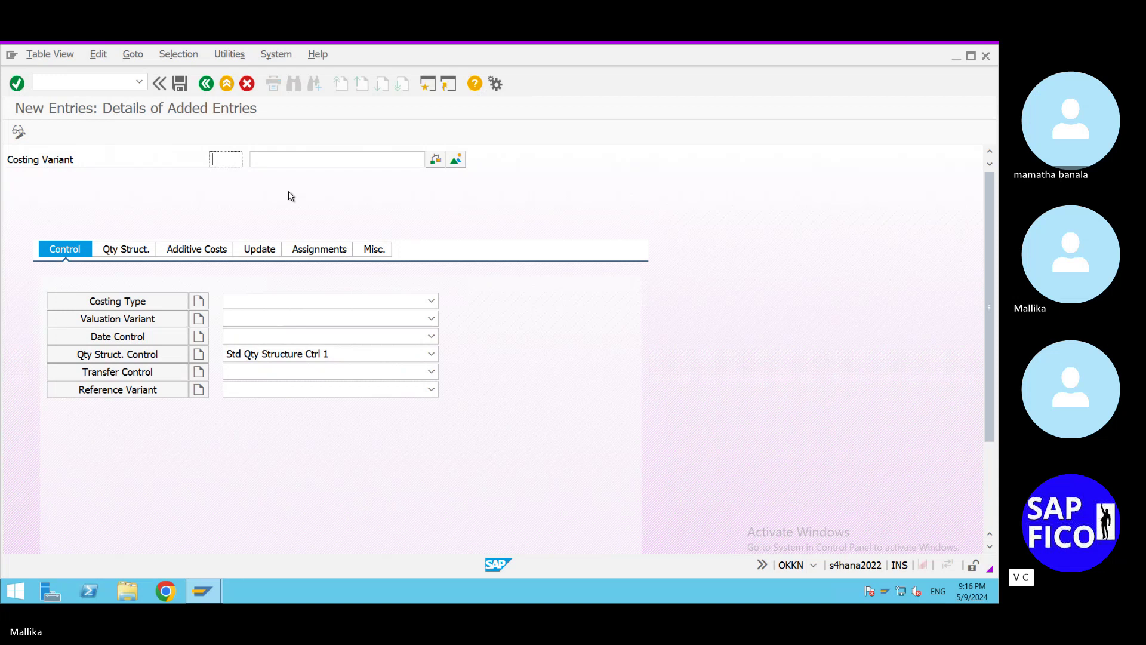
text(LTV1)
key(Tab)
text(L)
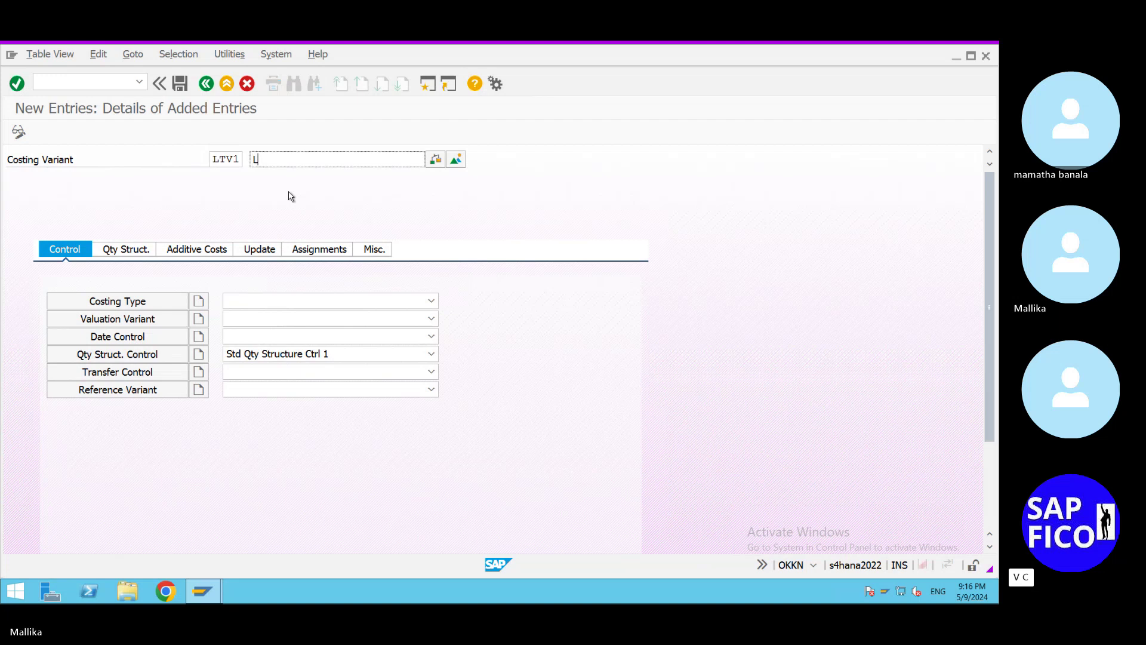
text(T COSTING VARIANT)
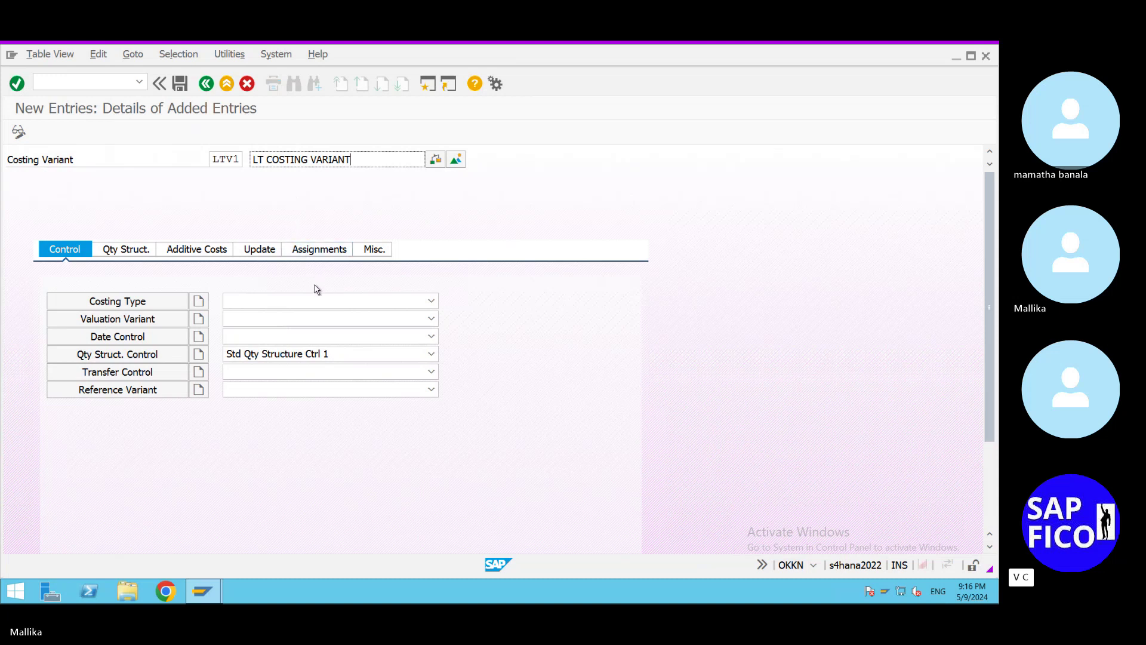
Step: Set the new variant's costing type to Standard Cost Est. (Mat.) and its valuation variant to Planned Valuation: Mat
click(234, 302)
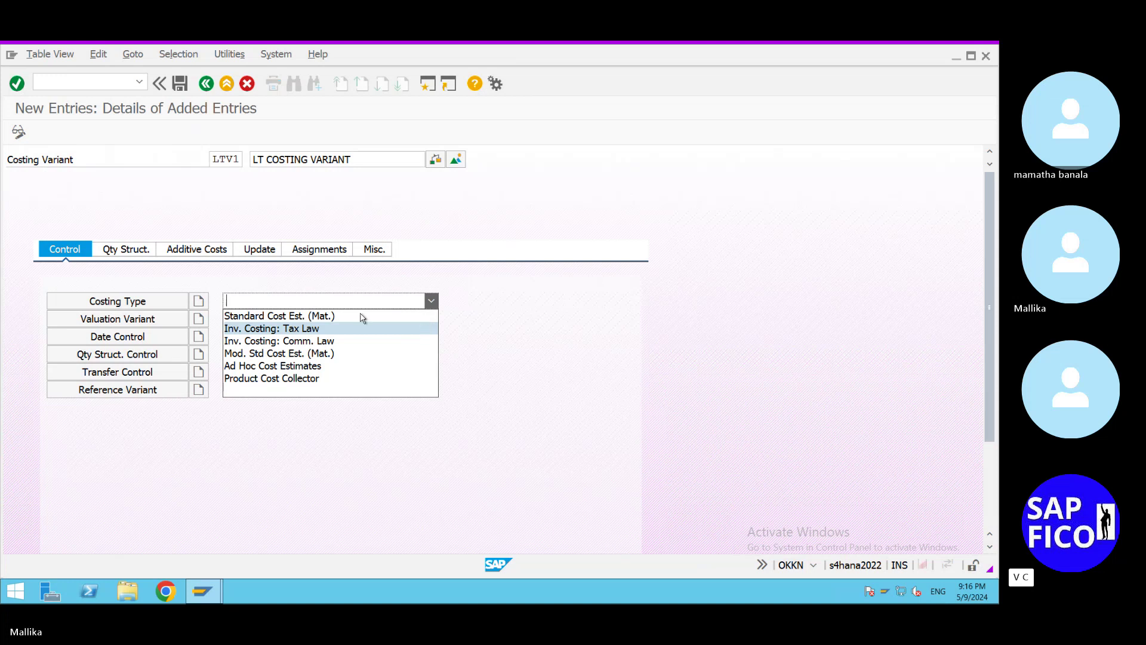
click(326, 316)
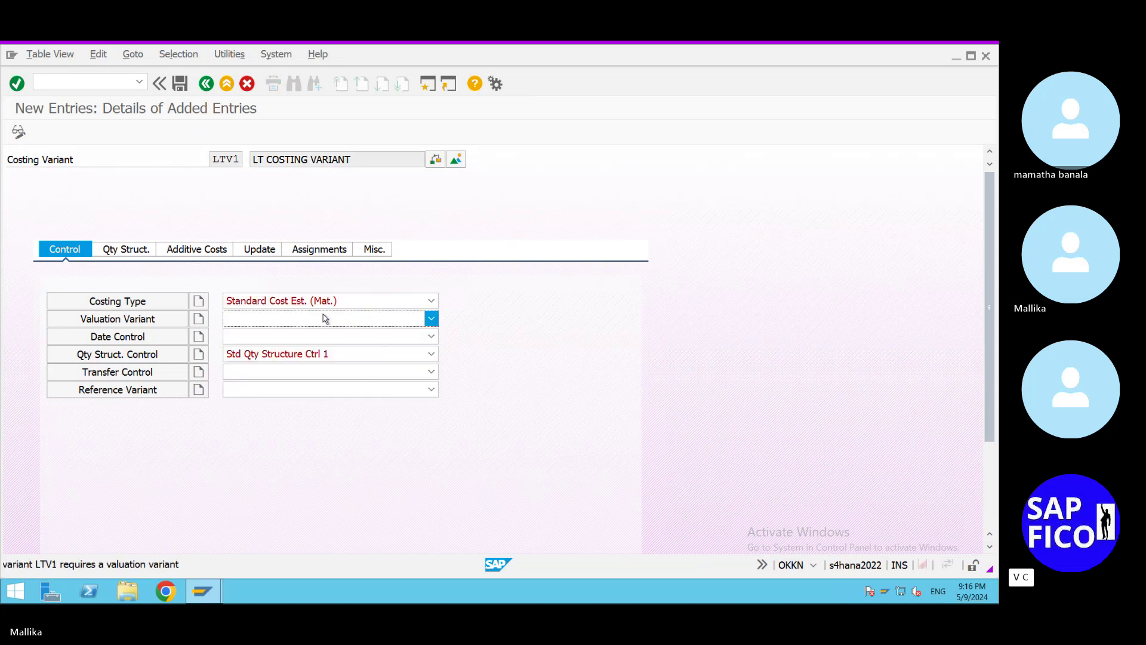
click(431, 320)
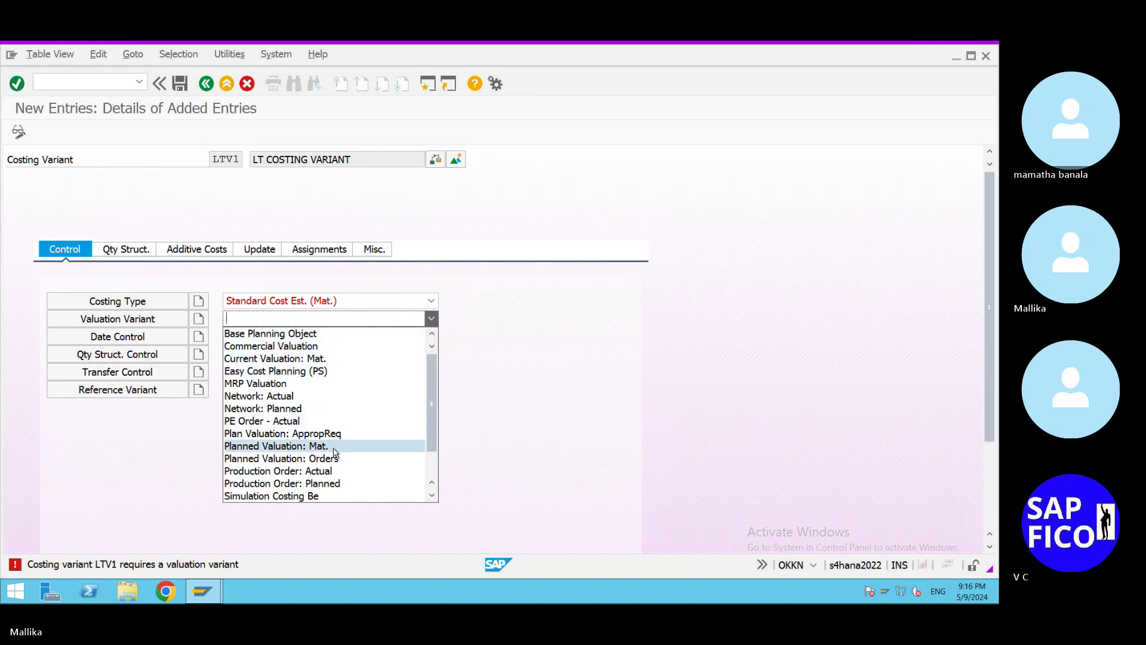
click(299, 448)
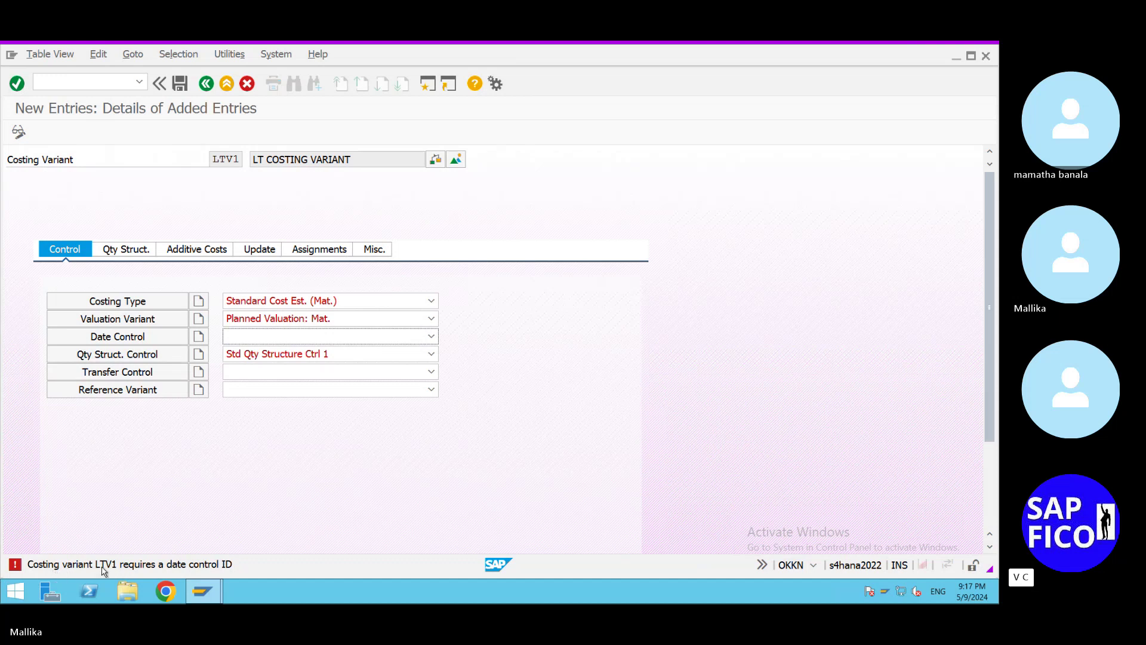
Step: Set the variant's date control to Std Cost Est. - Month and its quantity structure control to Std Qty Structure Ctrl 2
click(431, 337)
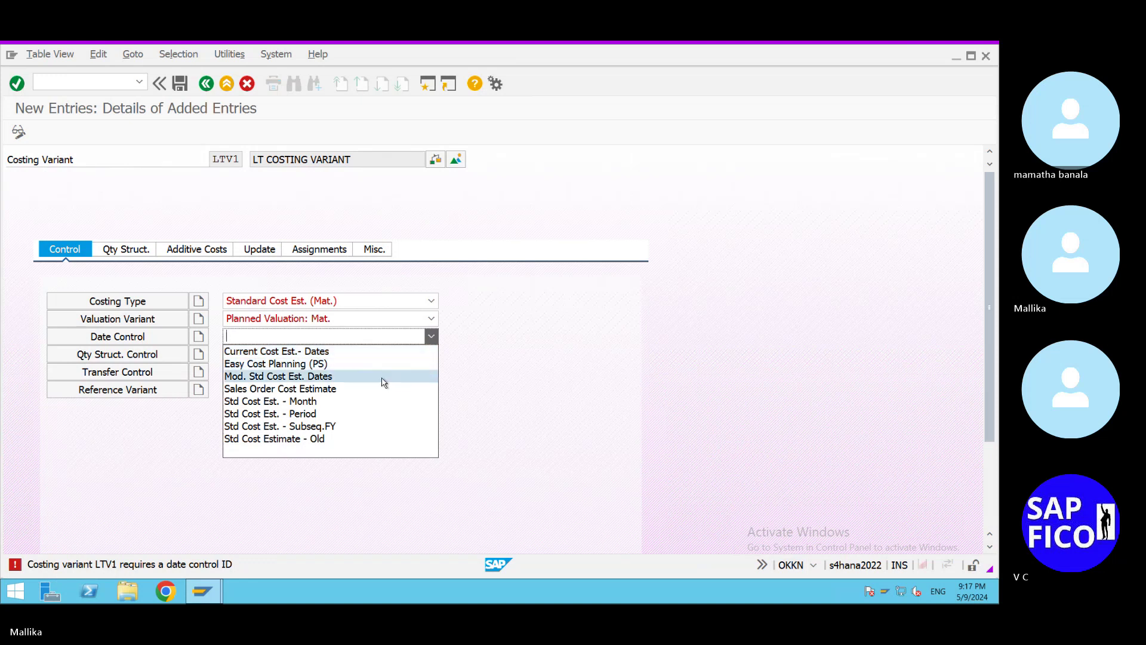
click(313, 405)
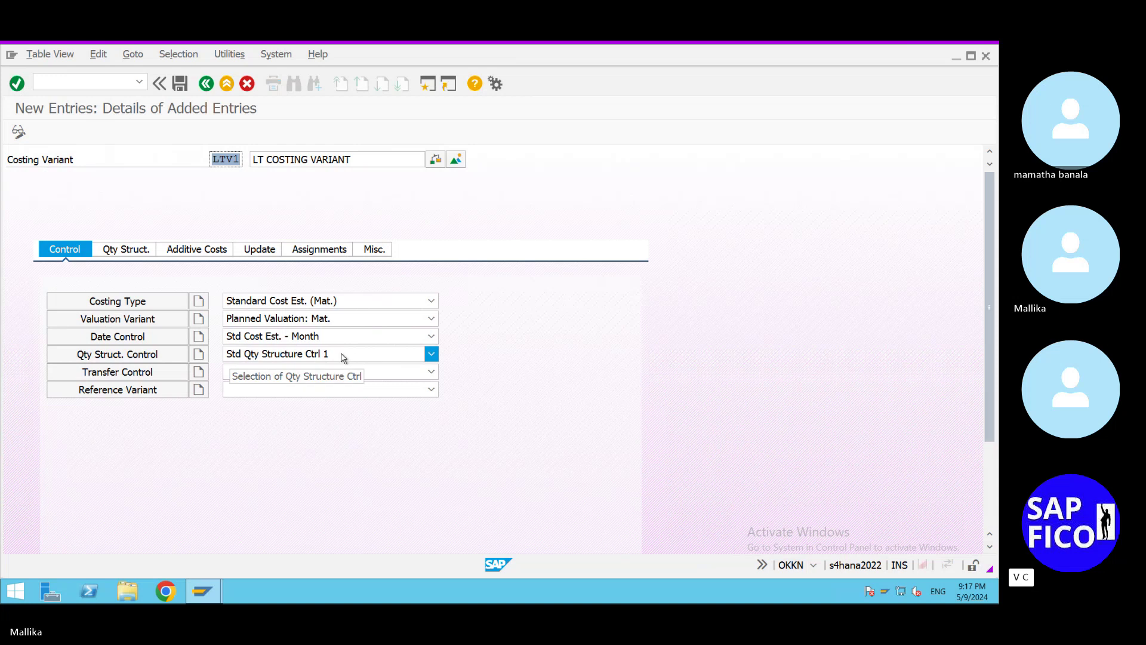
click(431, 355)
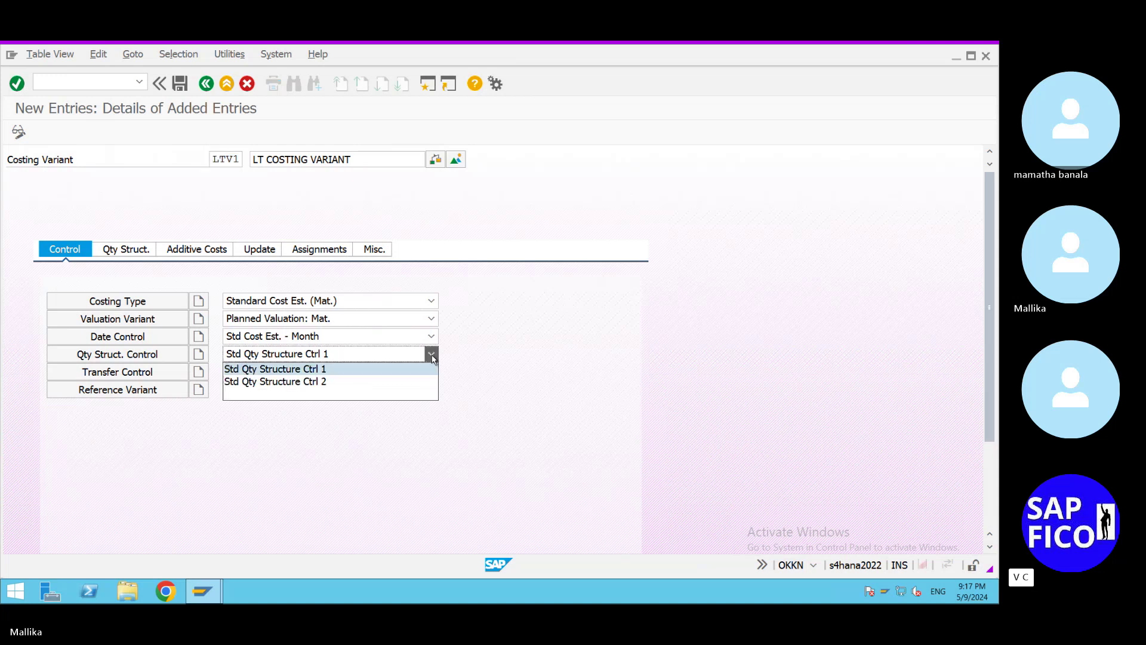
click(326, 382)
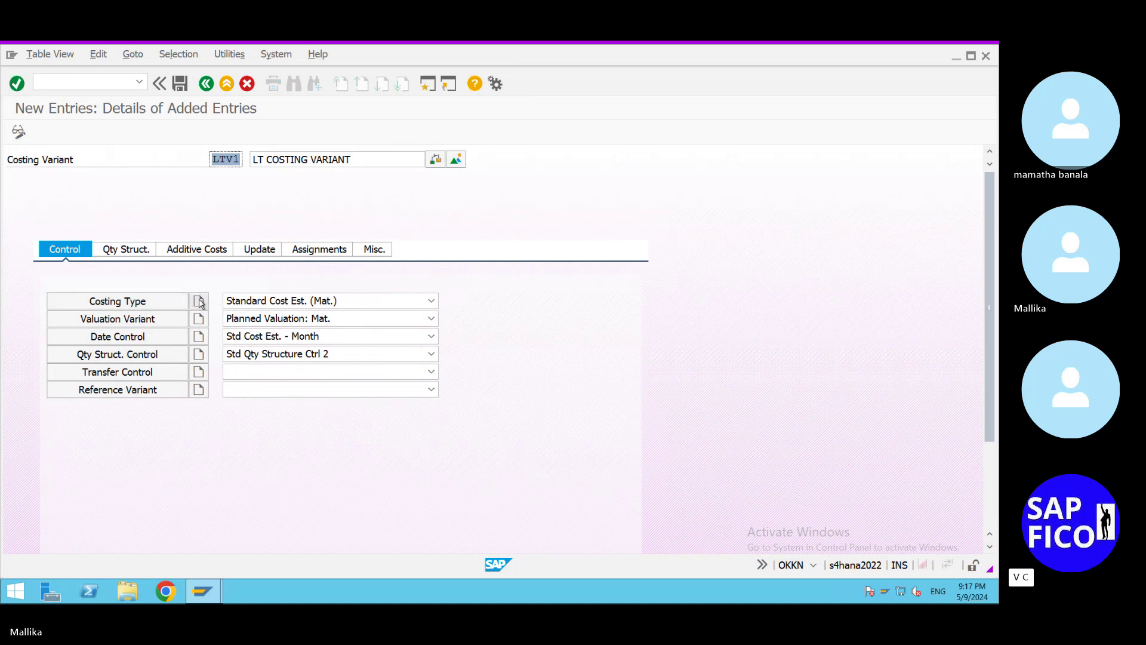
Step: Open the details of the costing type assigned to variant LTV1 and examine its price update and save parameters
click(309, 302)
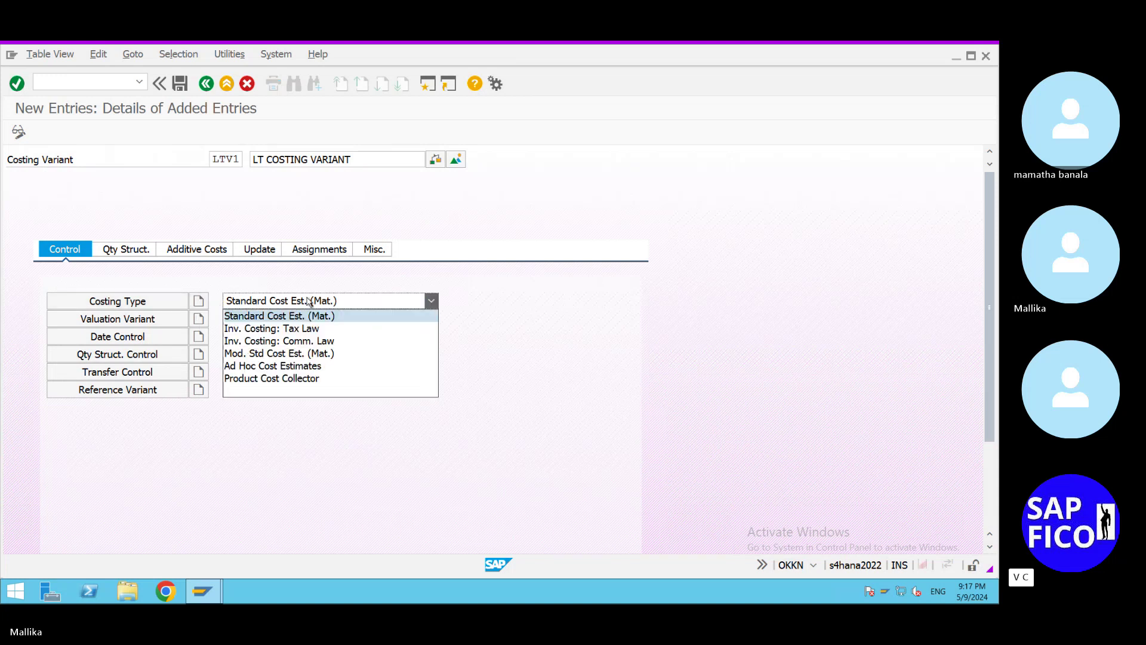
click(163, 304)
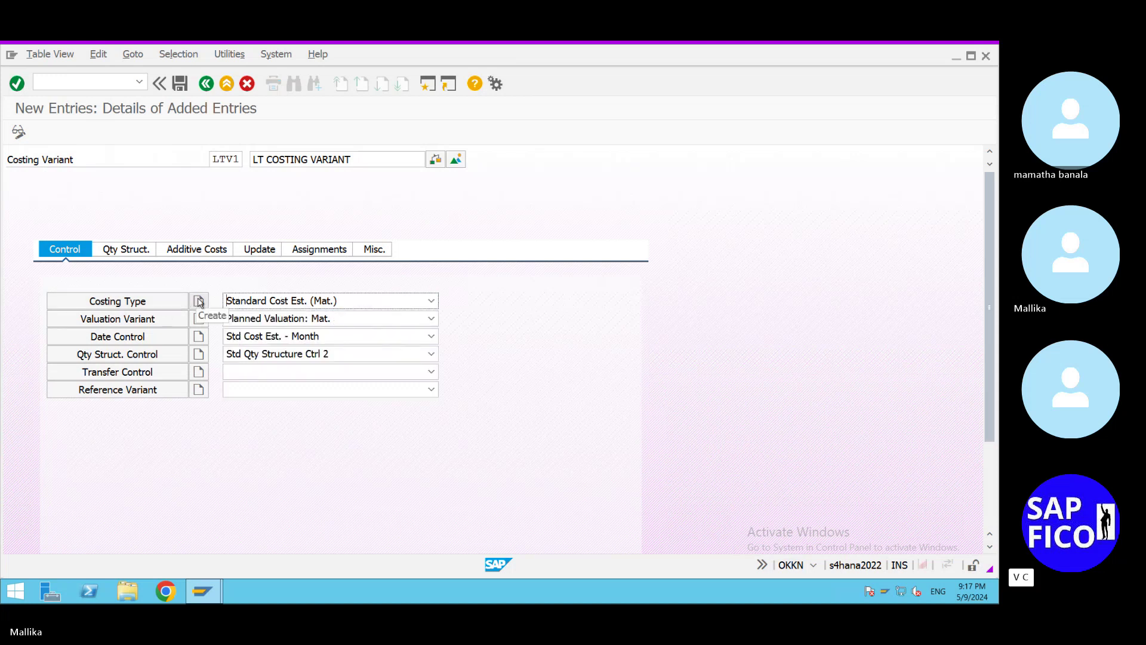
click(161, 304)
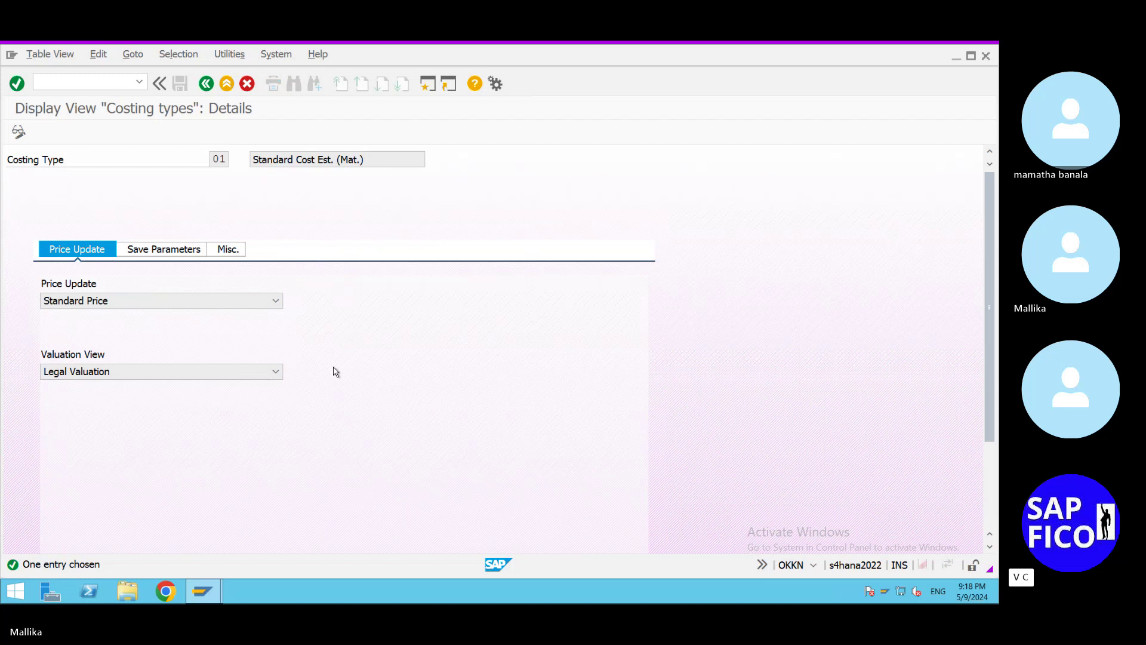
click(159, 251)
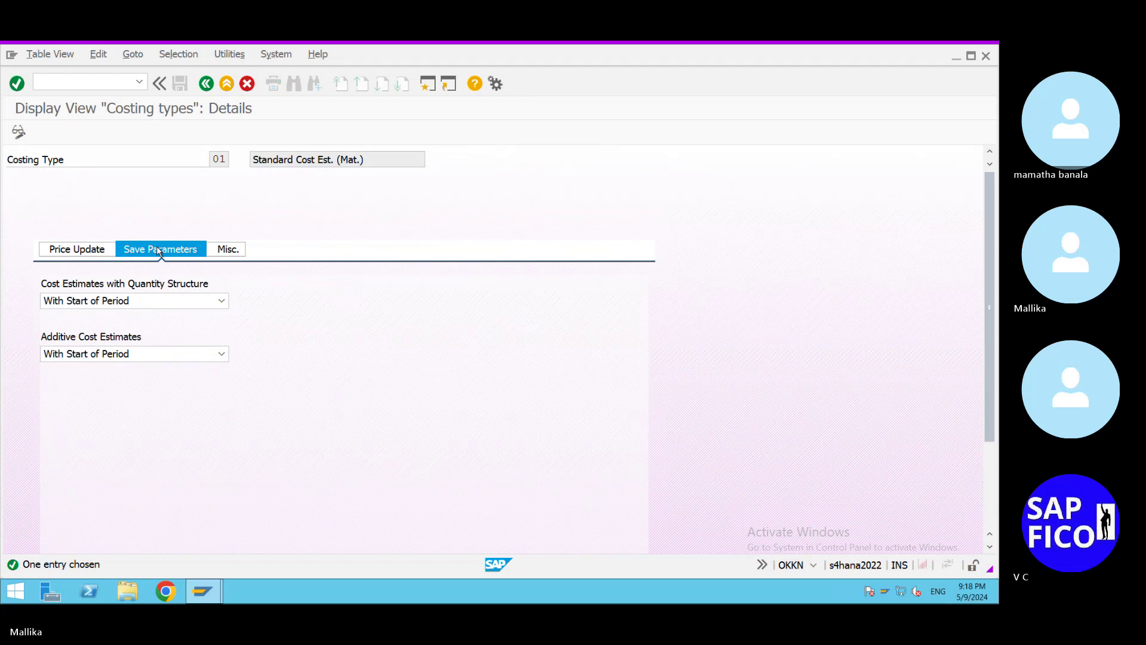
Step: Examine the costing type's overhead calculation base and partner version settings, and return to the costing variant
click(226, 253)
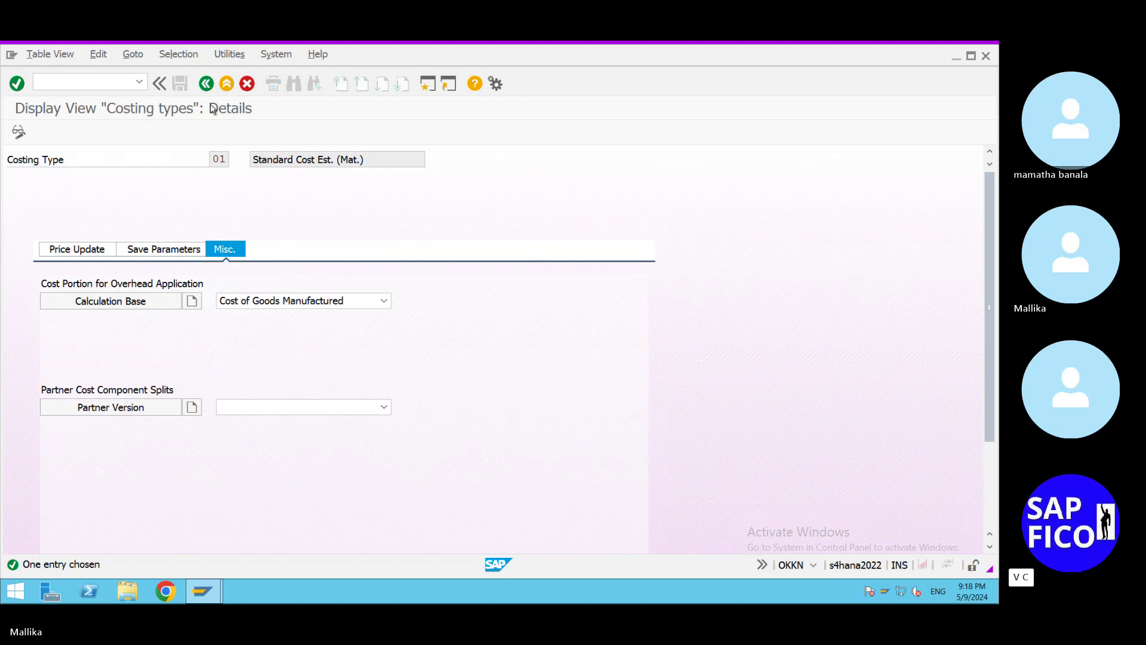
click(206, 83)
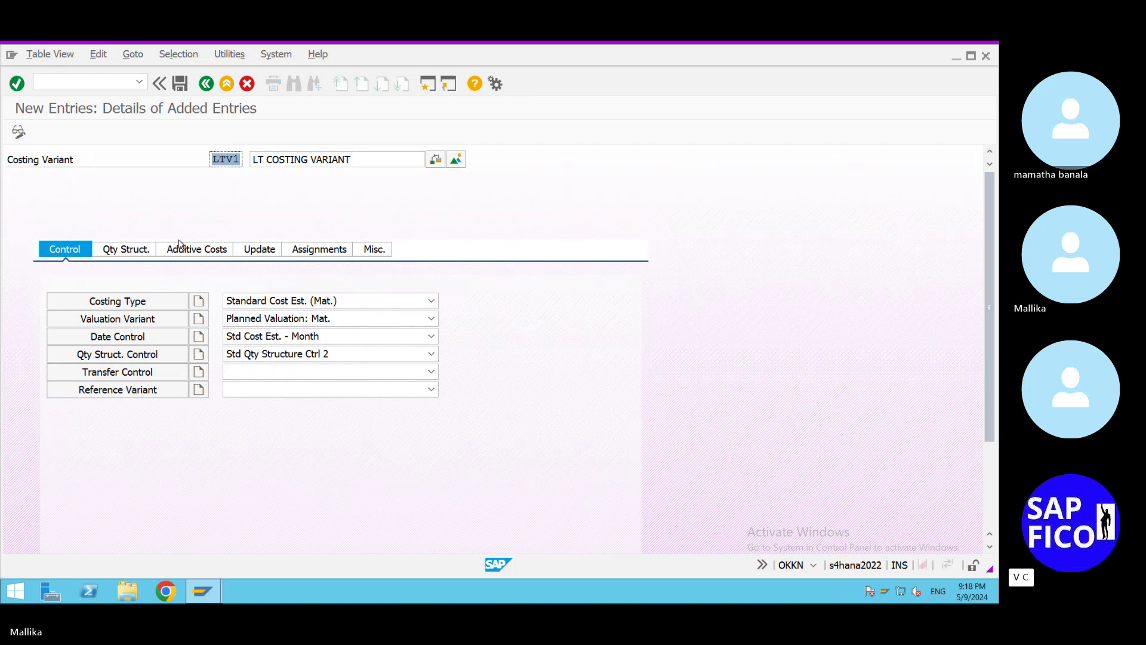
Step: Open the valuation variant assigned to LTV1 and view its plant-specific entries
click(177, 320)
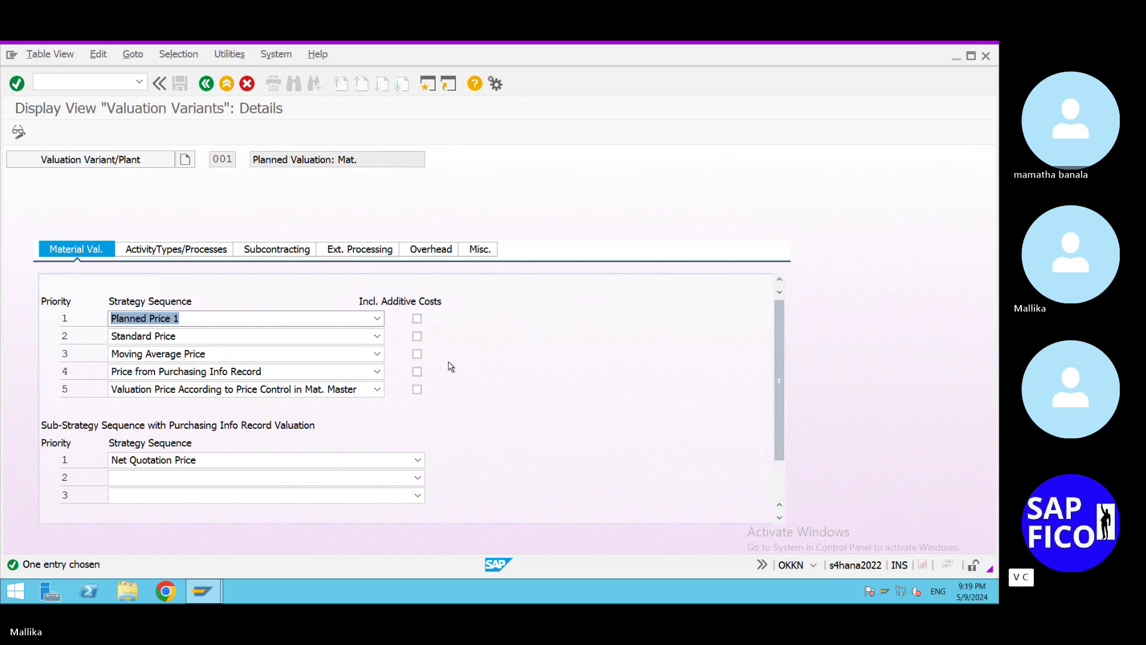
click(114, 160)
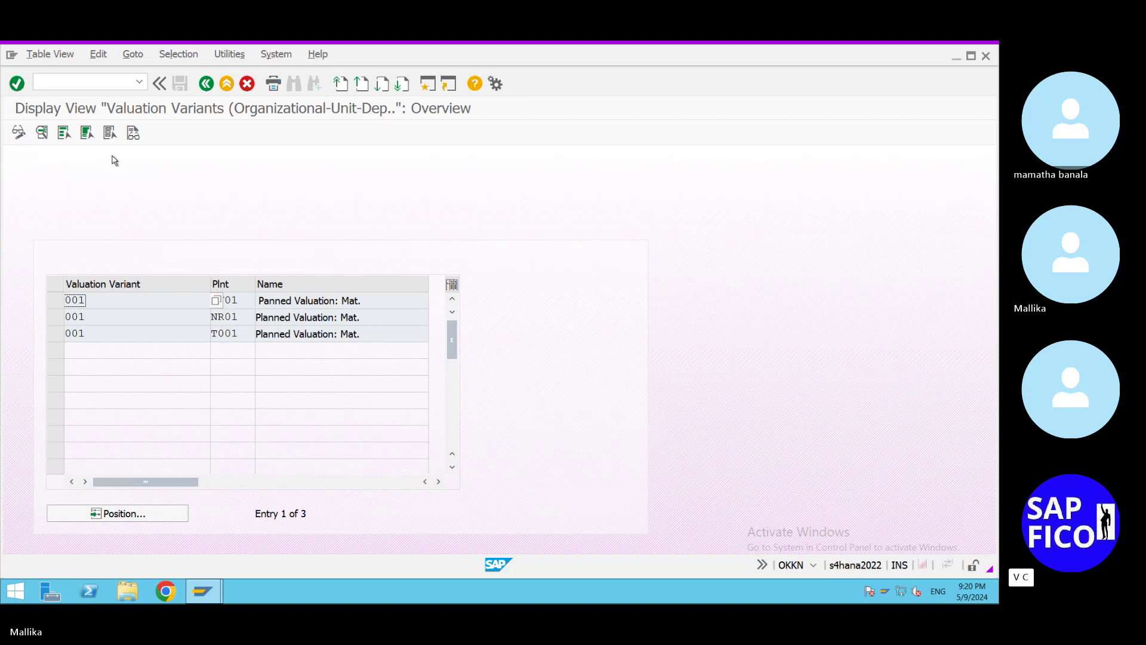
click(55, 302)
click(241, 299)
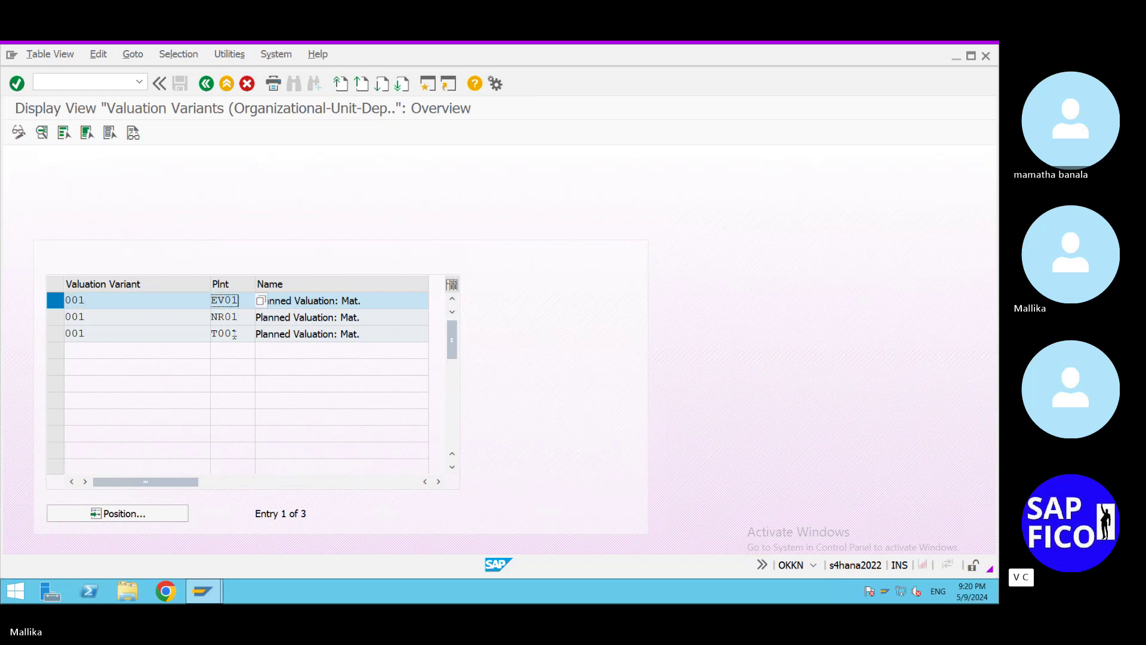
click(57, 302)
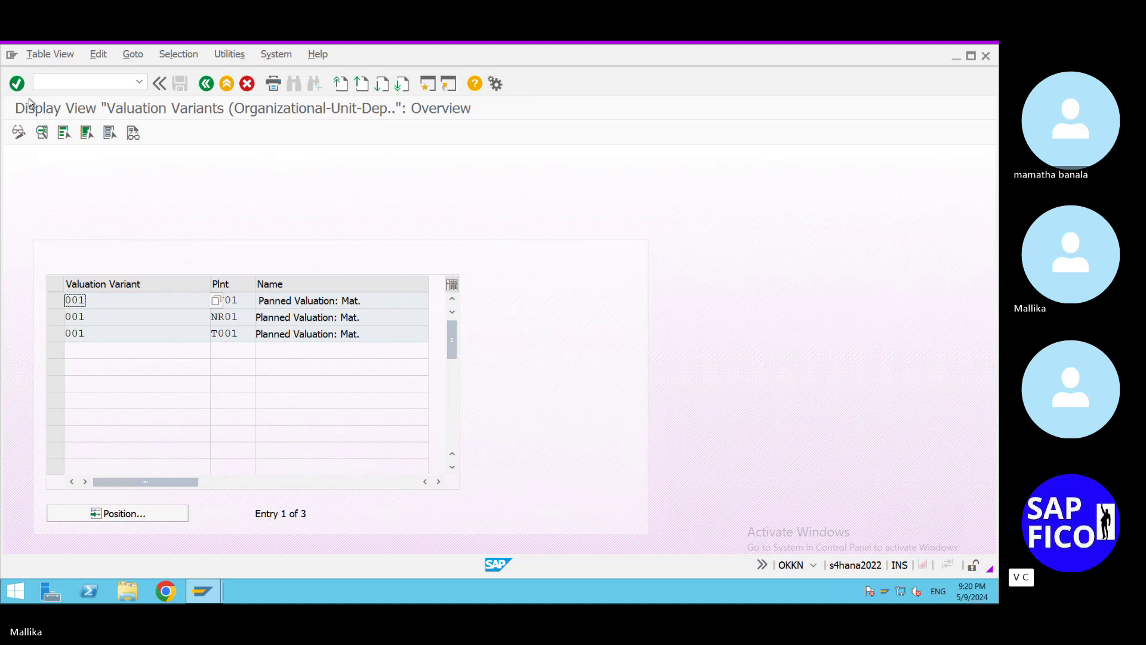
Step: Add a plant-specific entry of valuation variant 001 for plant MAL2 and save it under the proposed customizing request
click(19, 132)
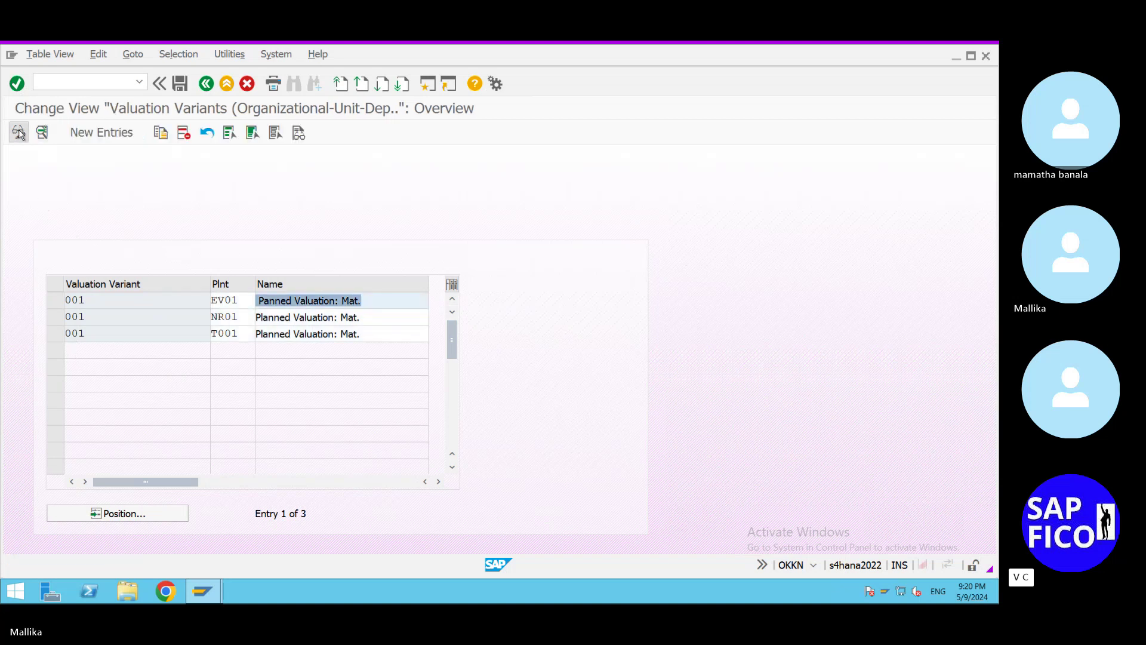
click(96, 138)
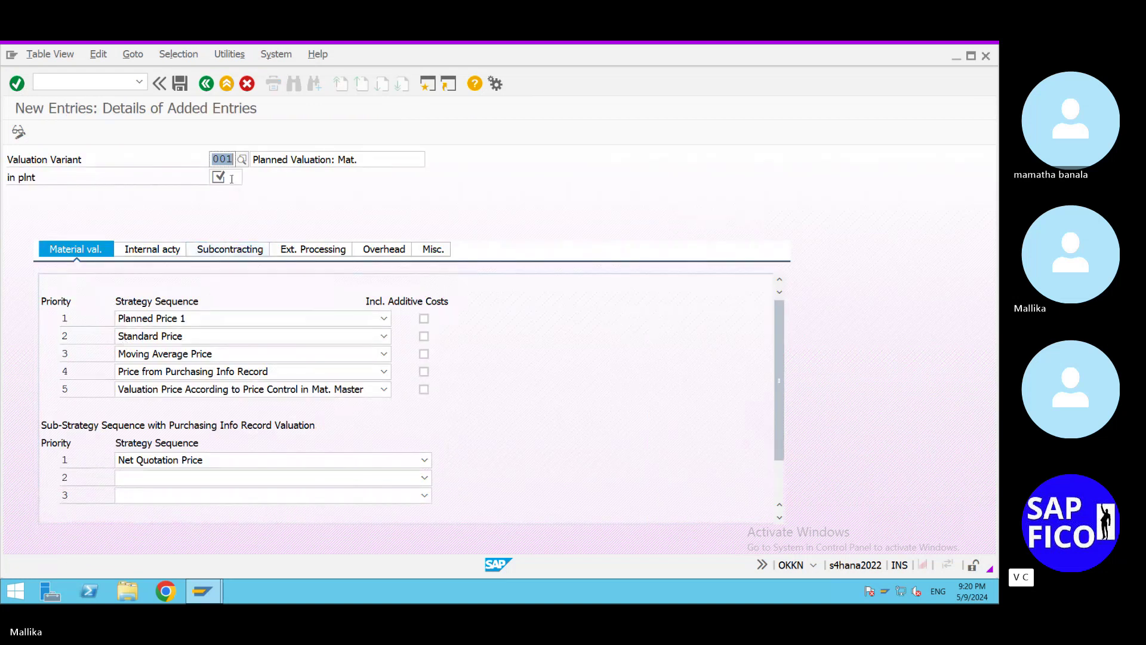
click(232, 177)
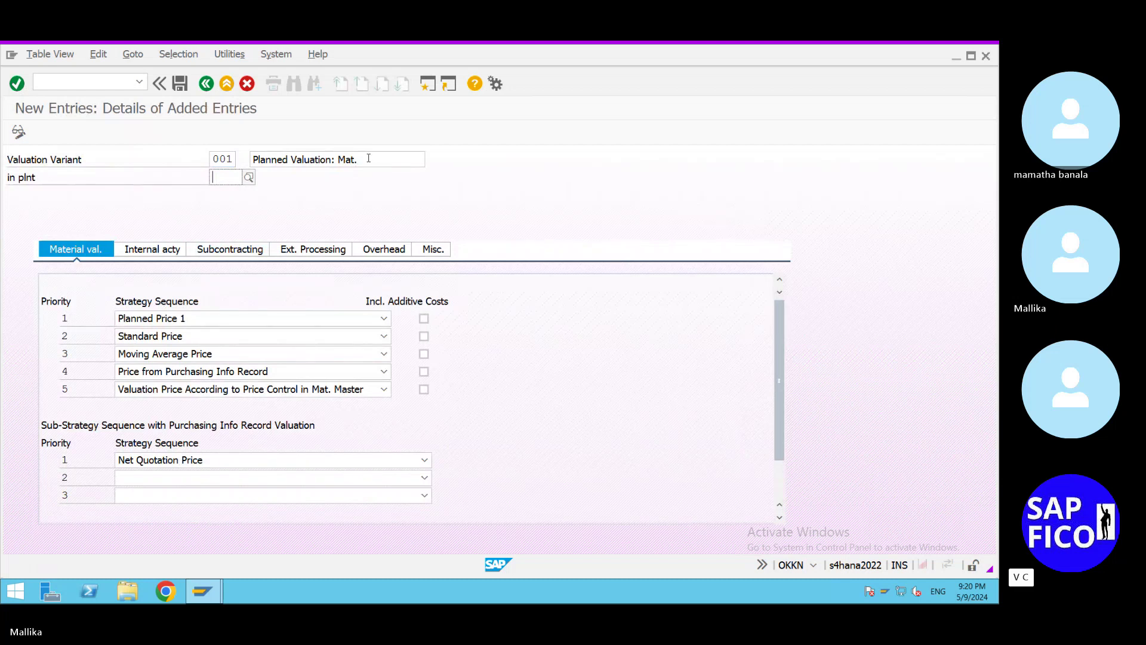
text(L)
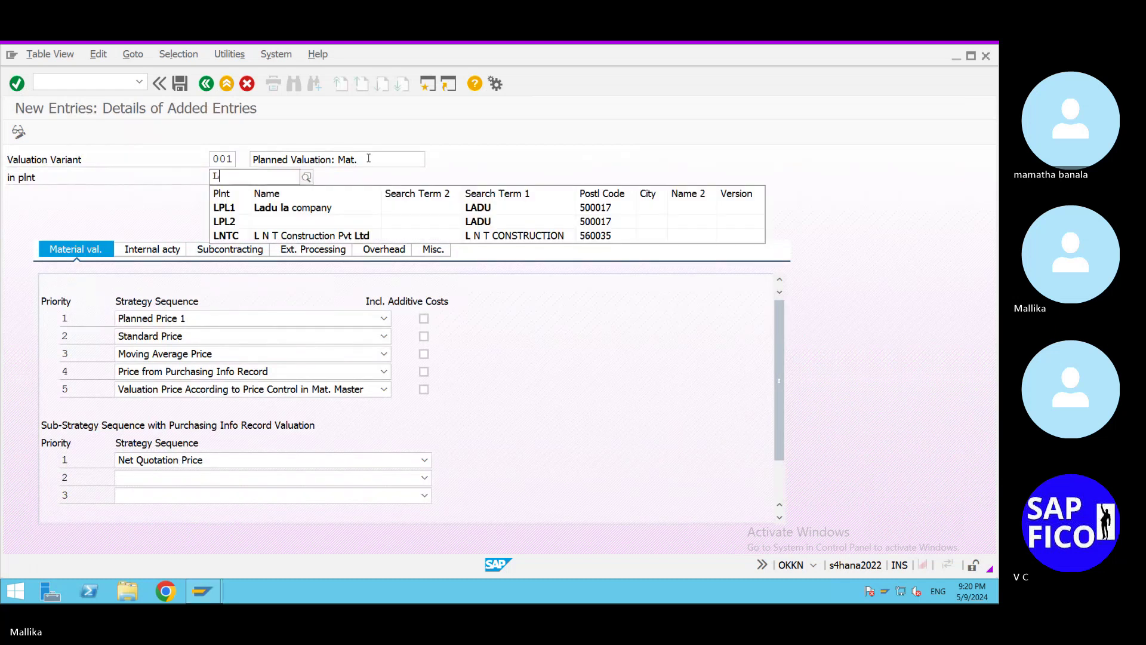
key(BackSpace)
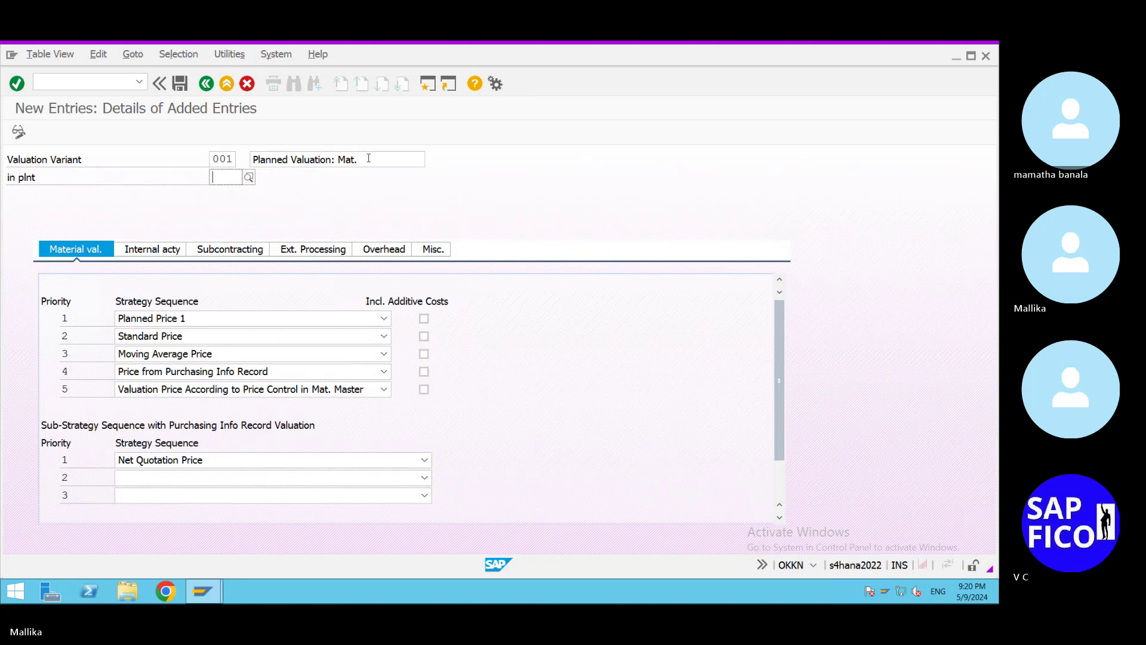
text(MAL)
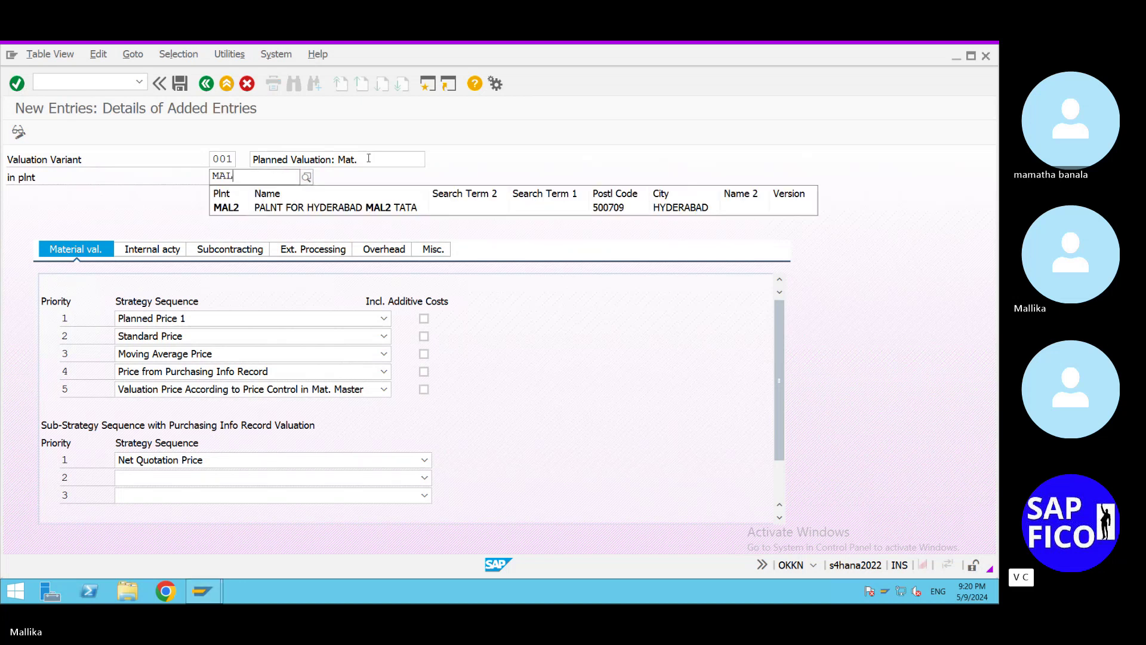
text(2)
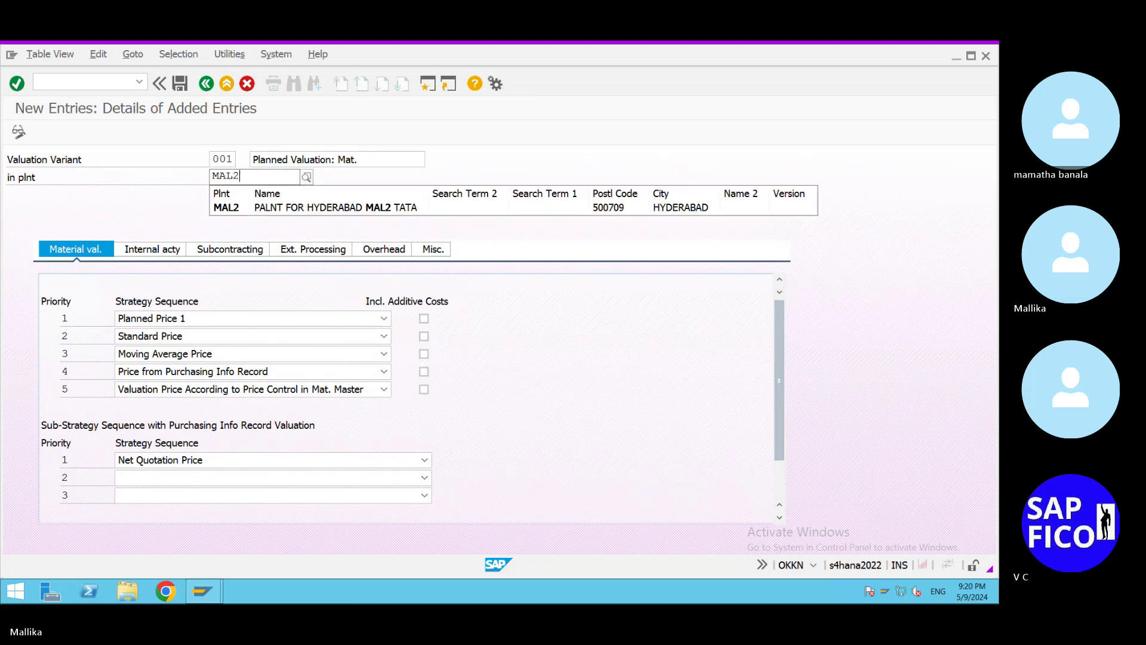
click(288, 210)
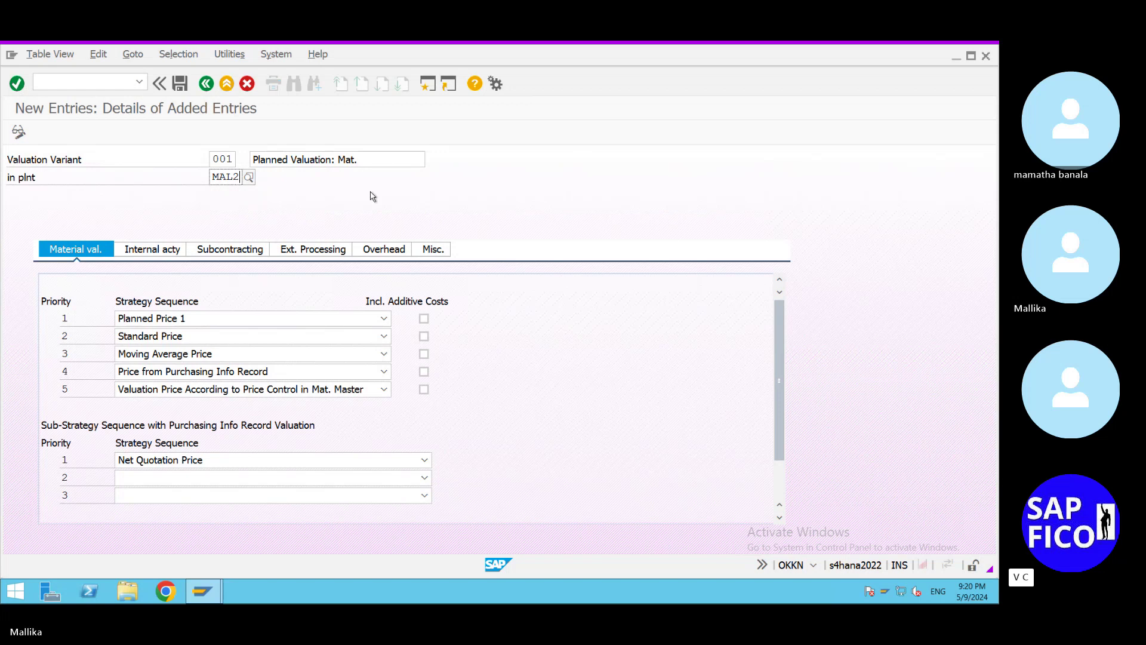
click(183, 84)
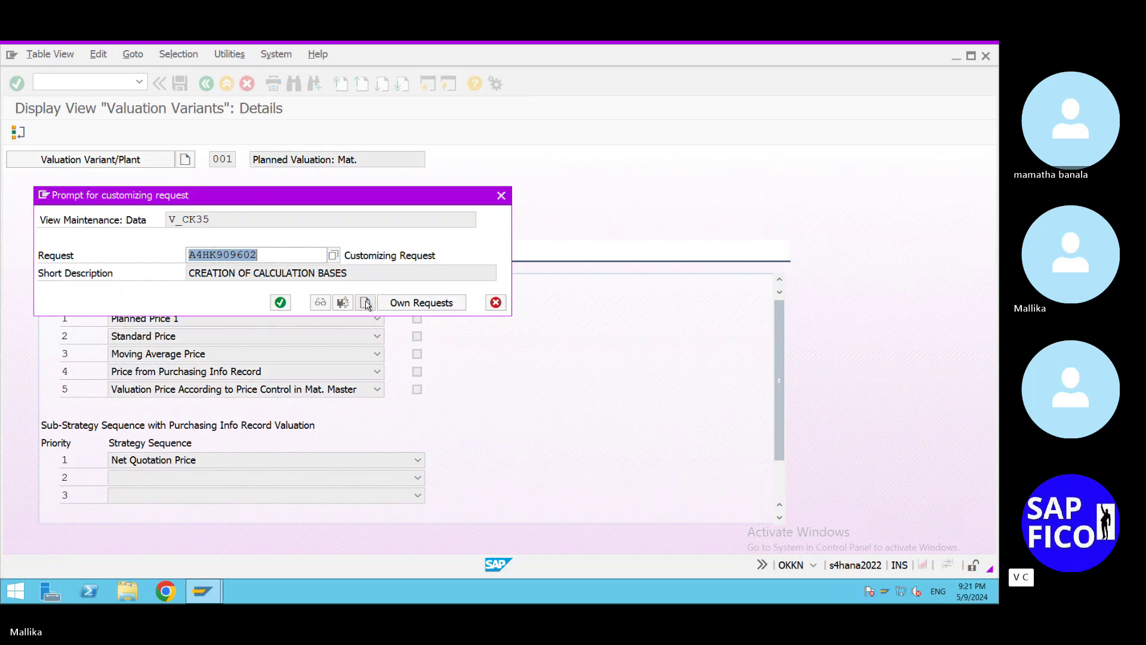
click(280, 303)
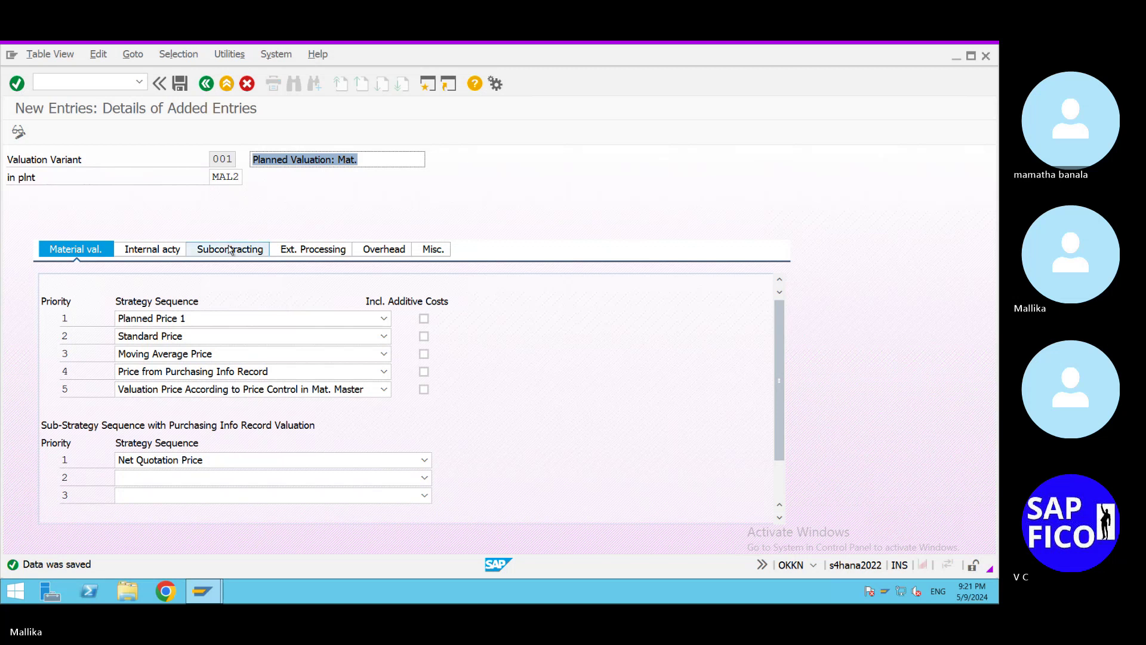
Step: Try to assign LT COSTING SHEET to plant MAL2's overhead on finished and semifinished materials, and save the entry
click(380, 249)
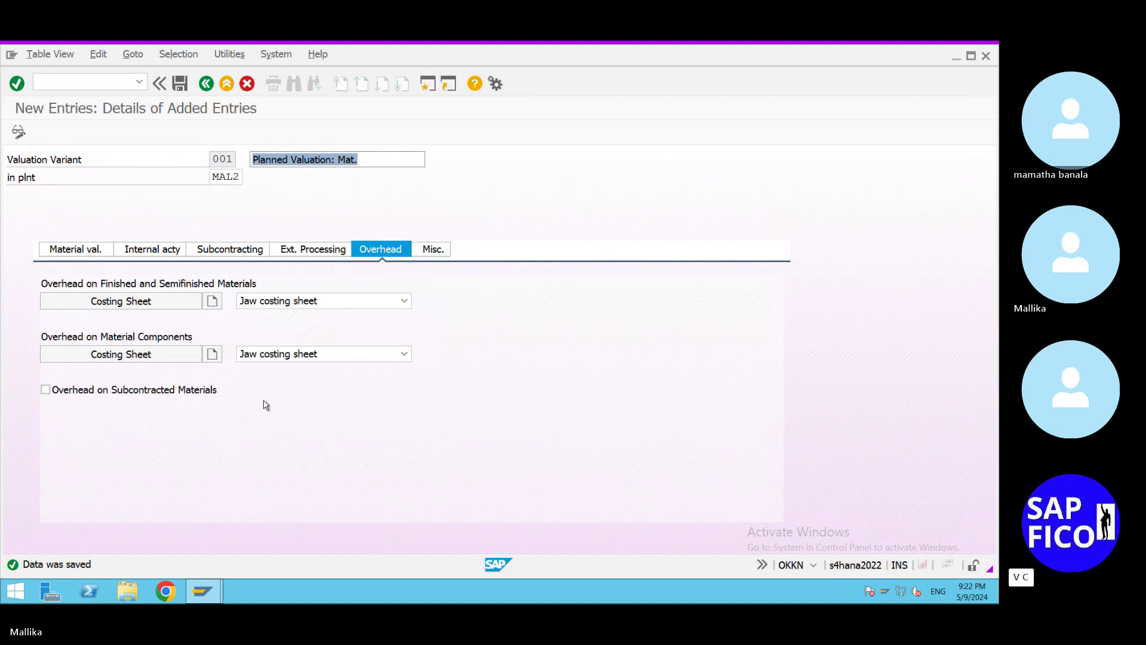
click(405, 302)
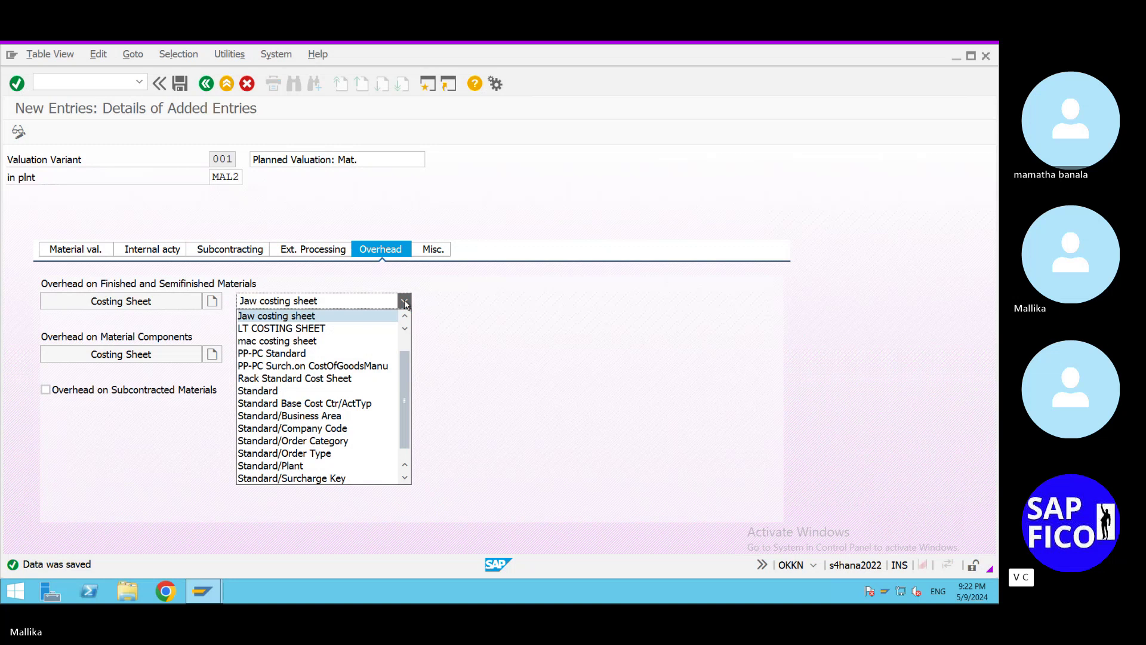
key(Escape)
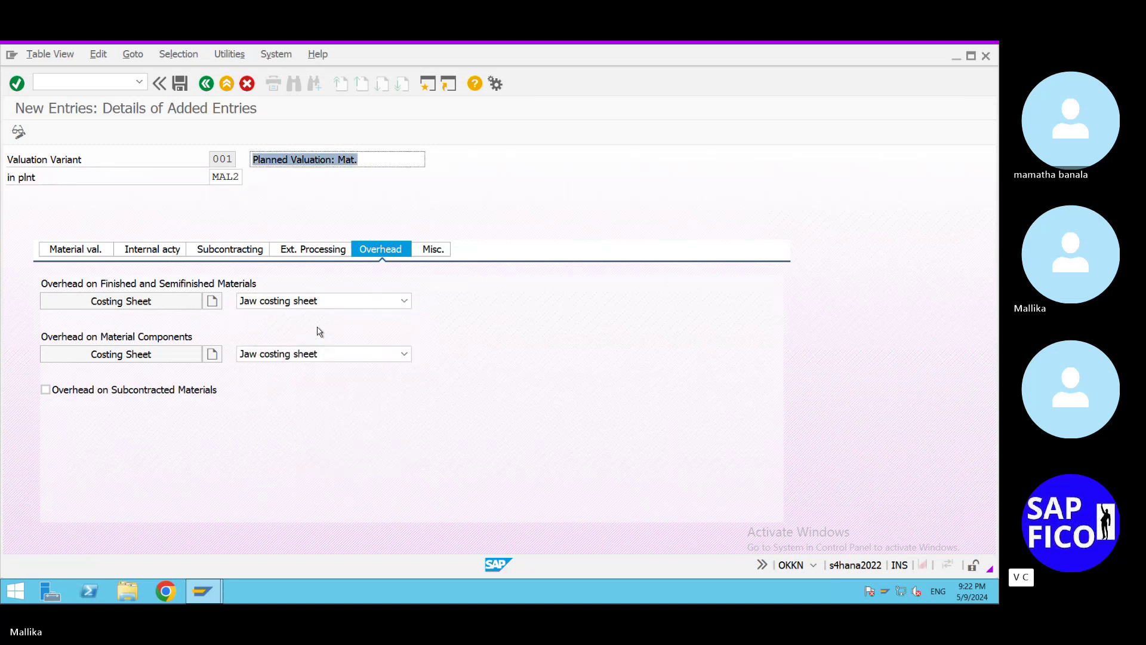
click(404, 300)
click(281, 328)
click(404, 301)
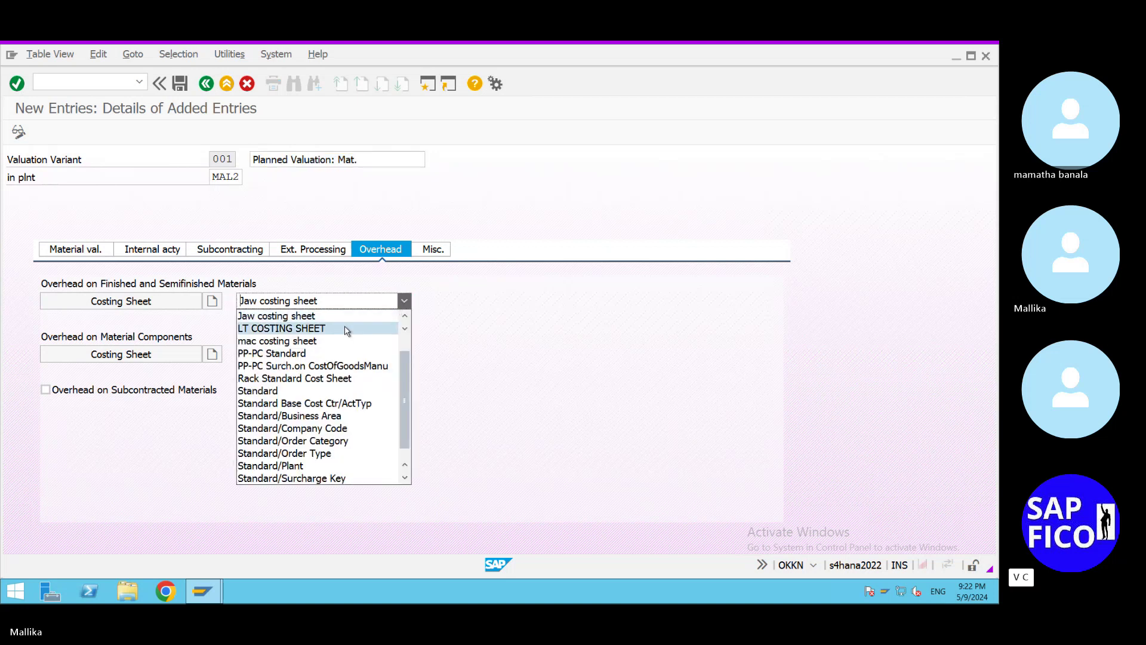
key(Escape)
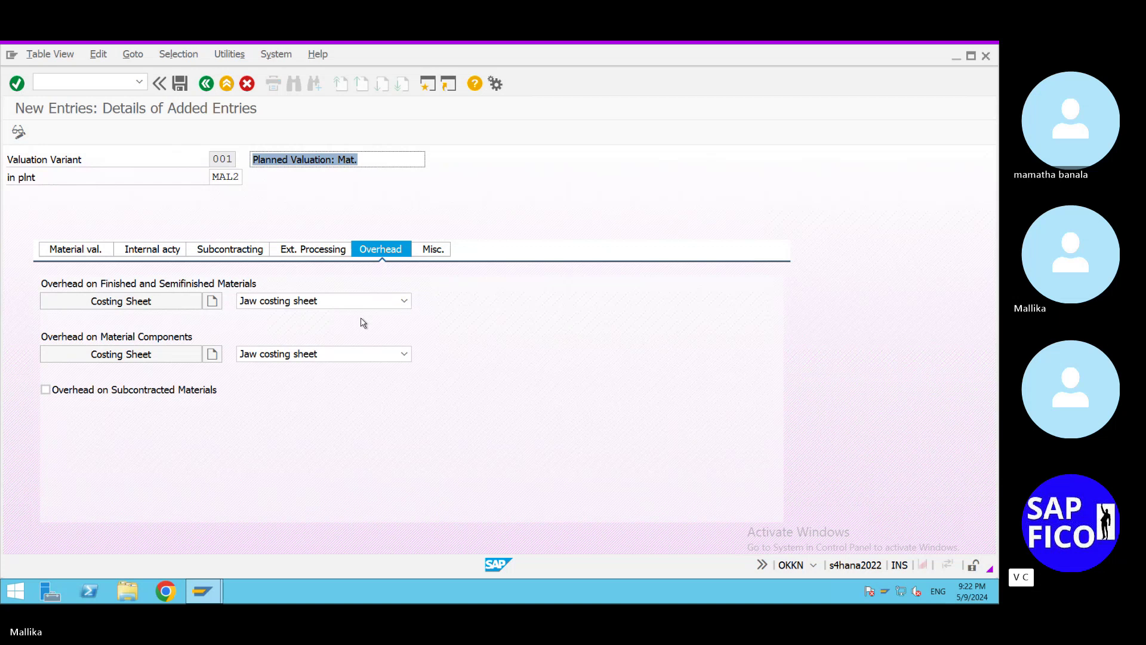
click(180, 84)
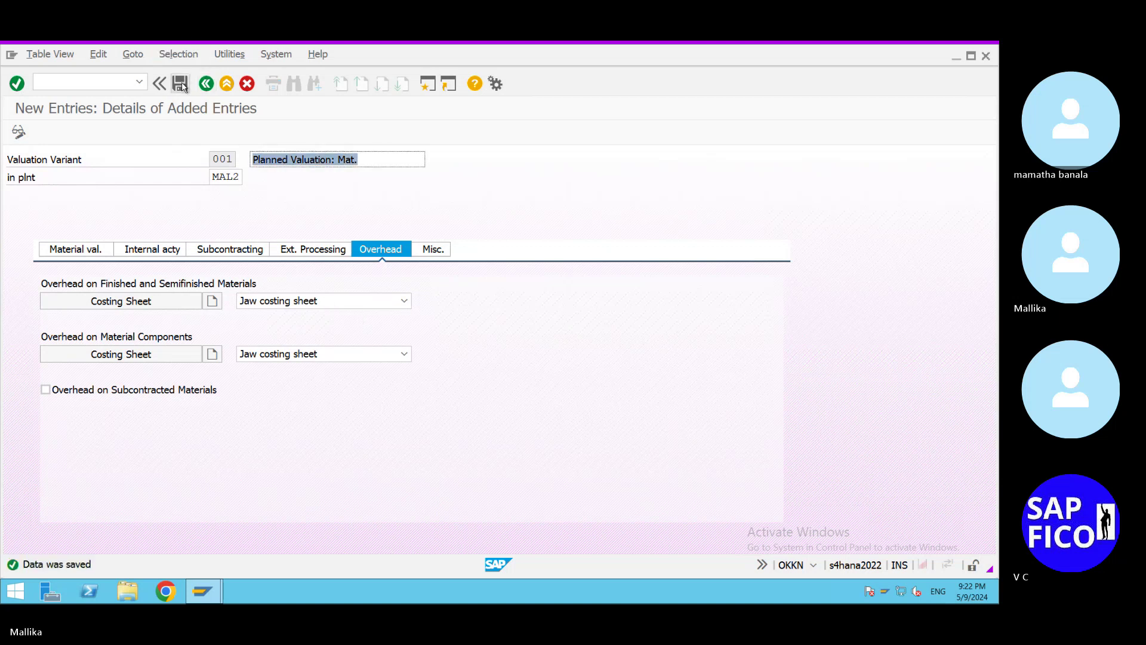
click(207, 84)
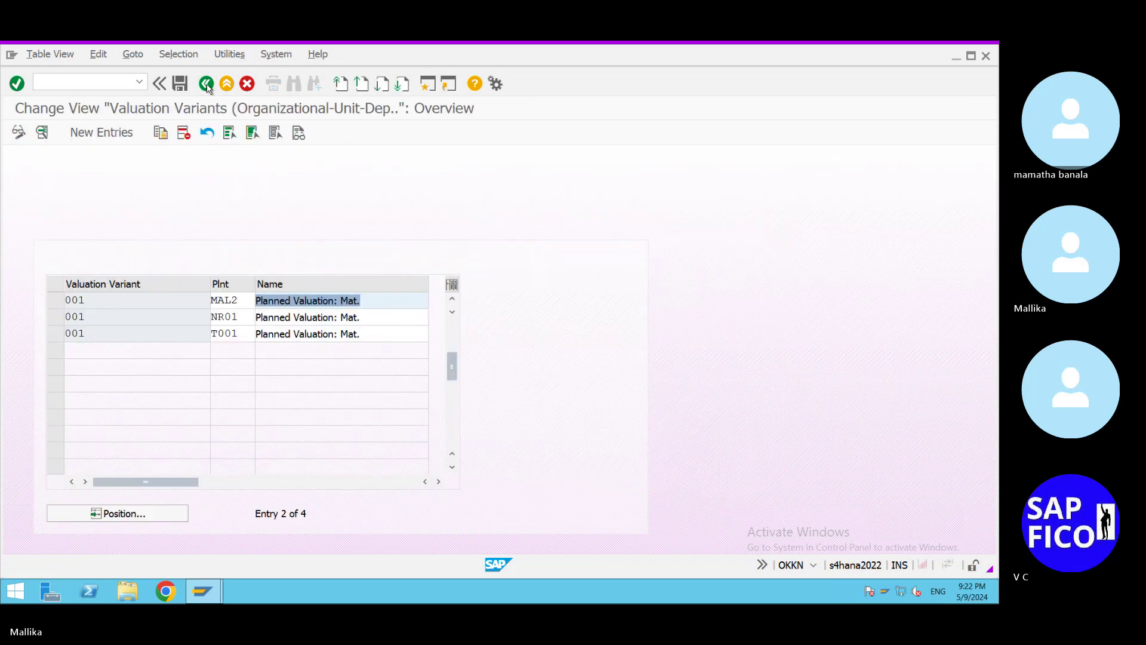
Step: Set plant MAL2's overhead costing sheets for finished and semifinished materials and for material components to LT COSTING SHEET, and save
click(376, 300)
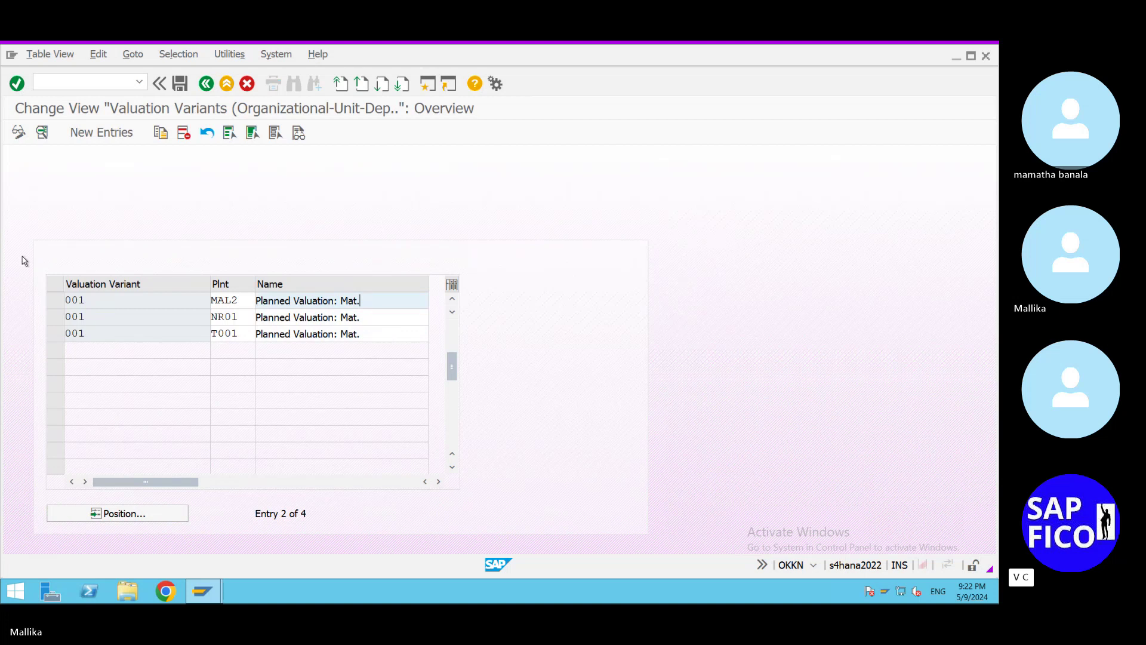
click(55, 300)
double_click(119, 303)
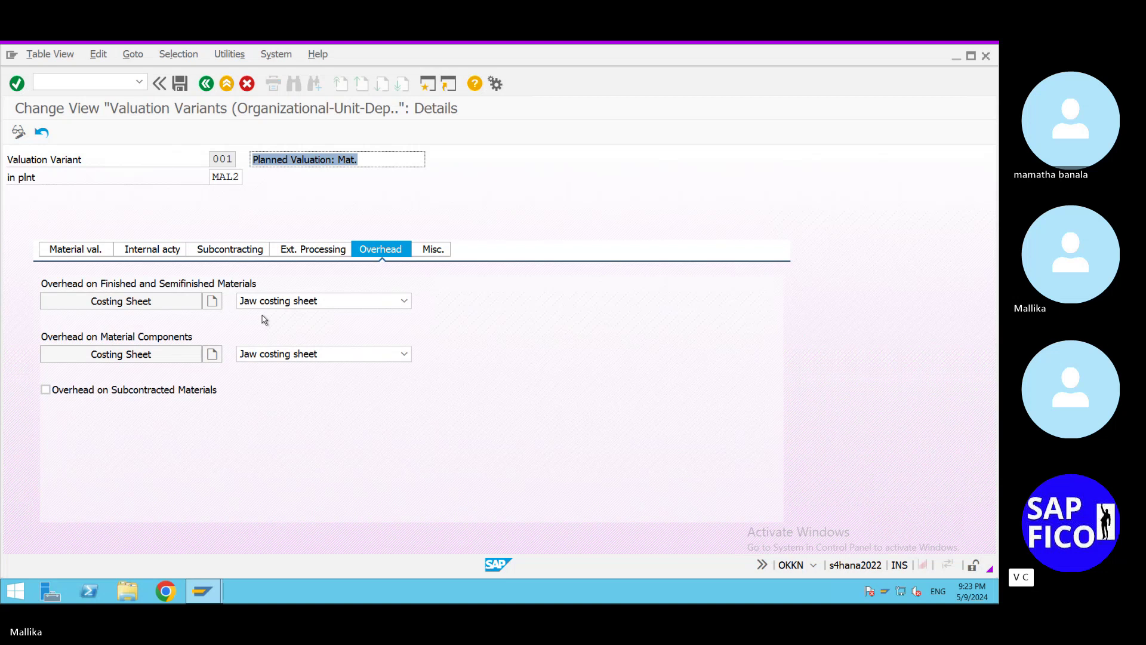
click(405, 306)
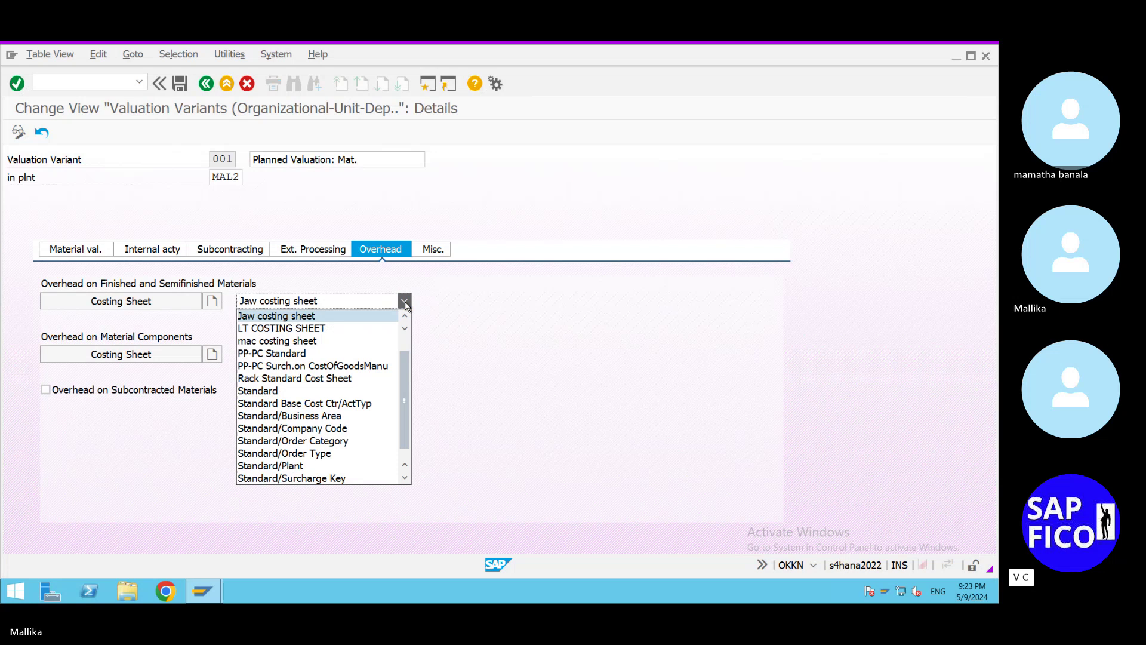
click(326, 329)
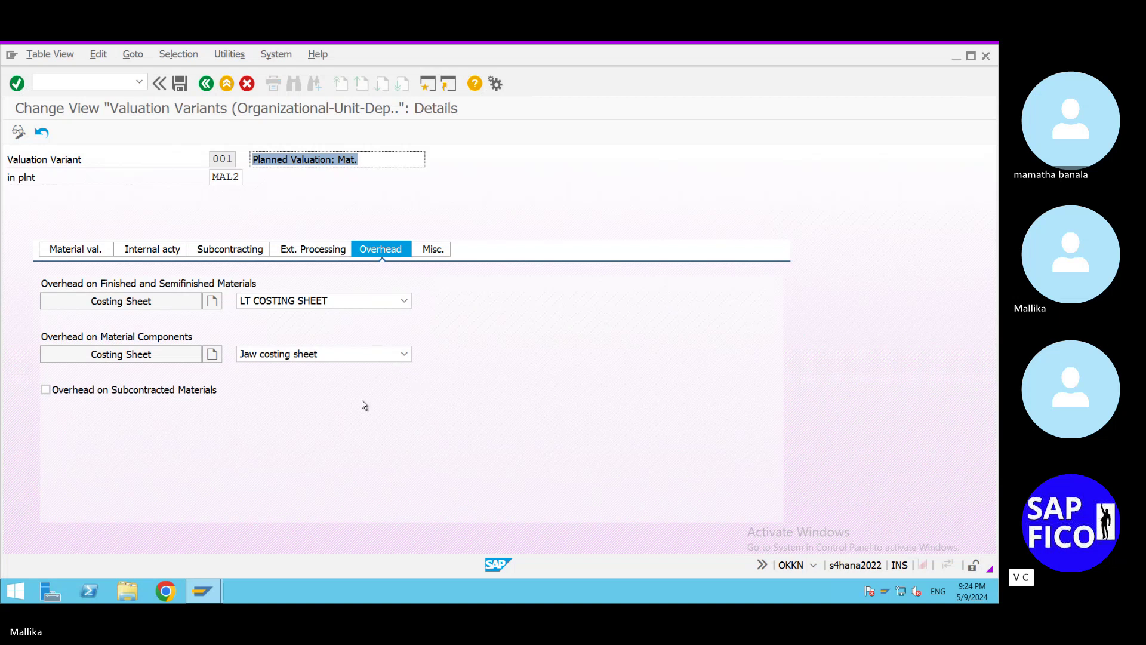
click(404, 353)
click(307, 387)
click(180, 83)
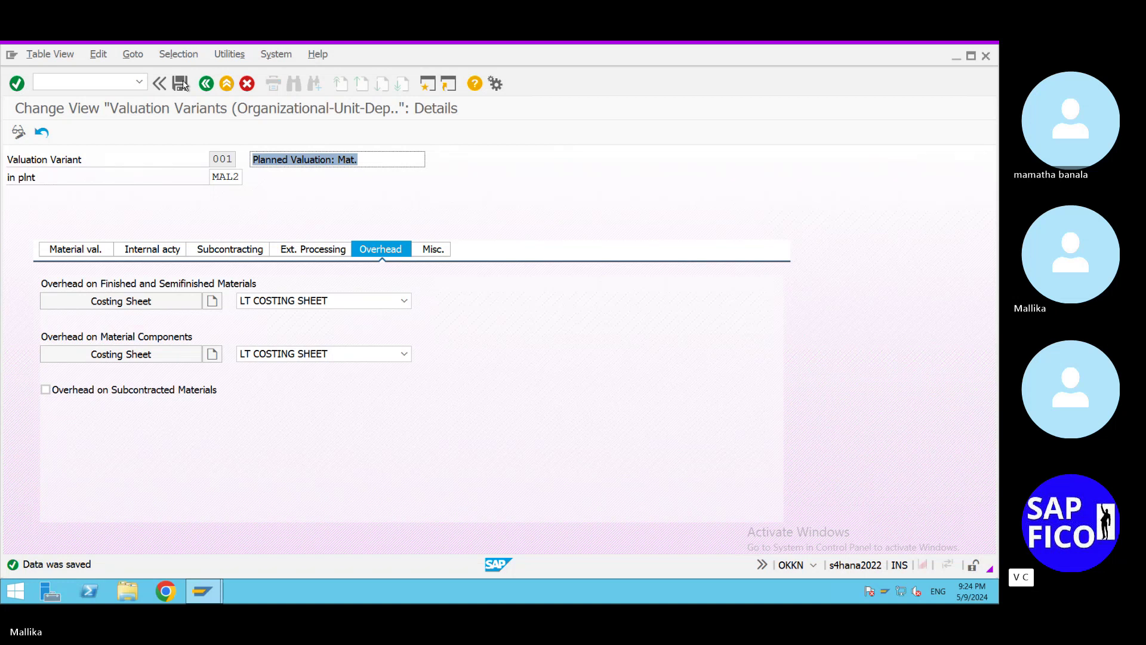
Step: Review the material valuation strategy sequence for plant MAL2 and return to costing variant LTV1
click(62, 250)
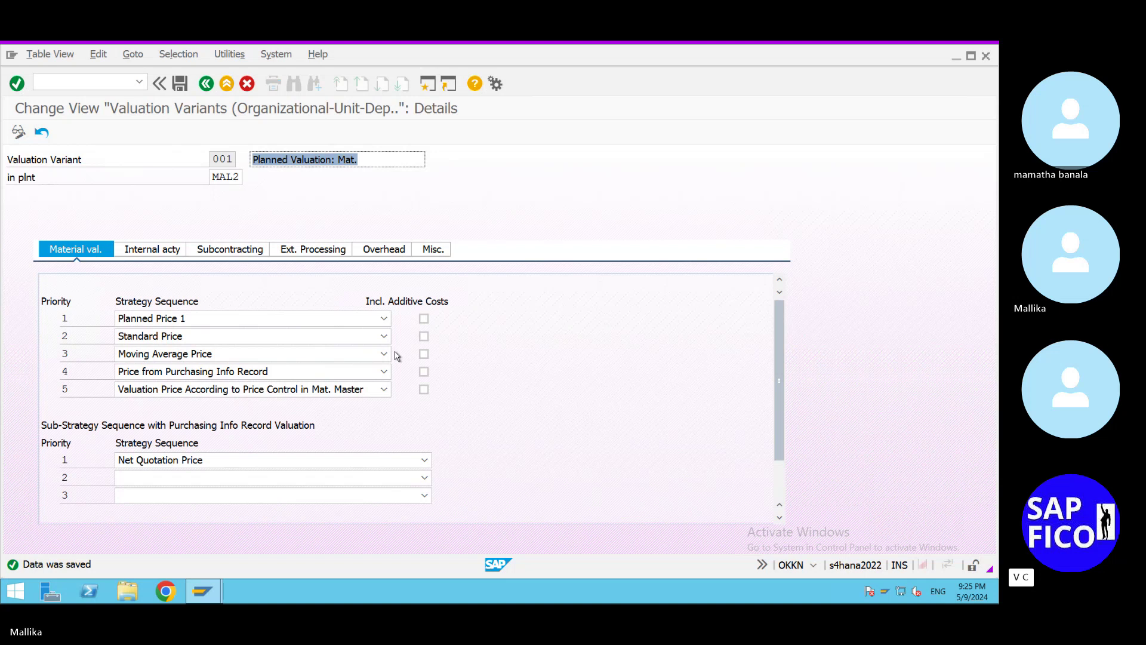
click(179, 84)
click(206, 84)
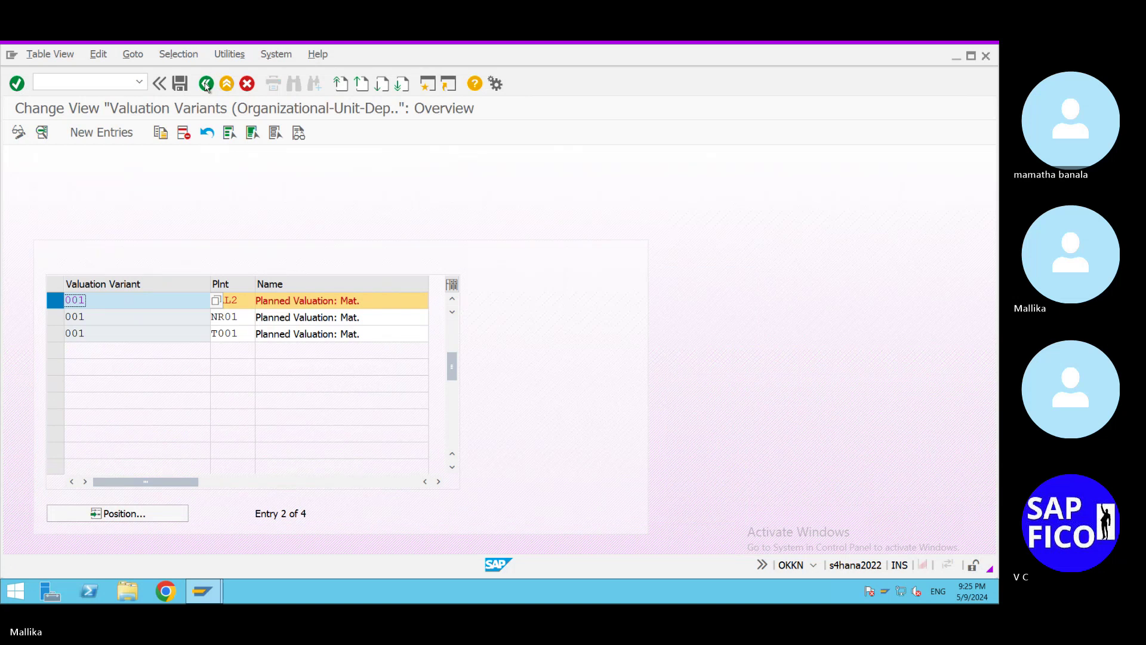
click(206, 85)
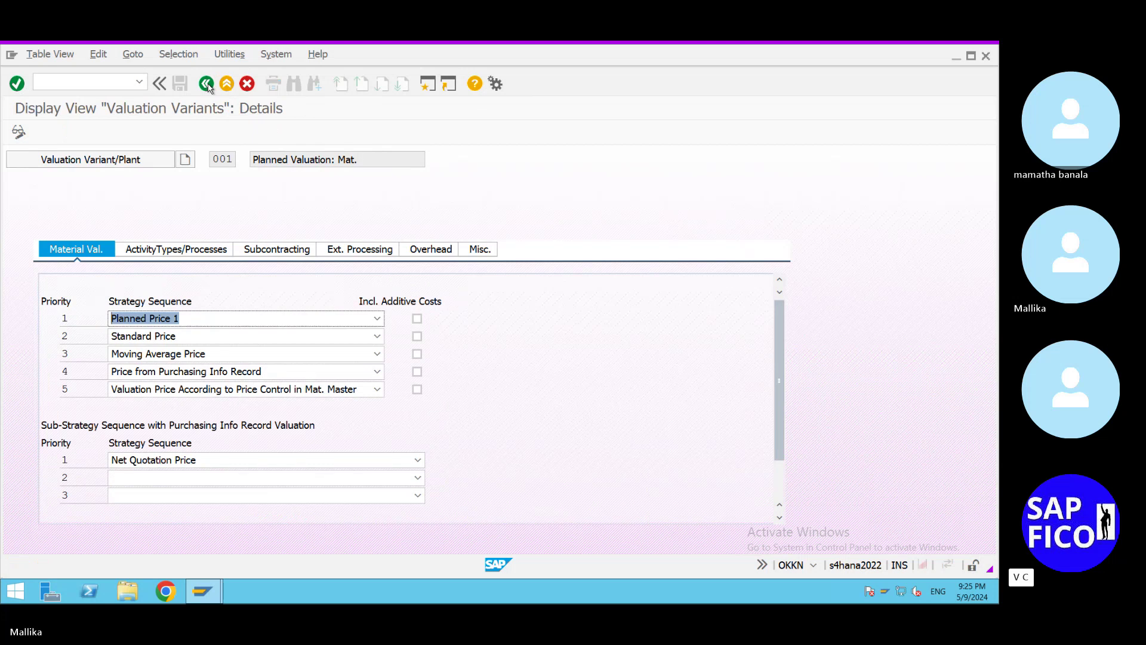
click(207, 86)
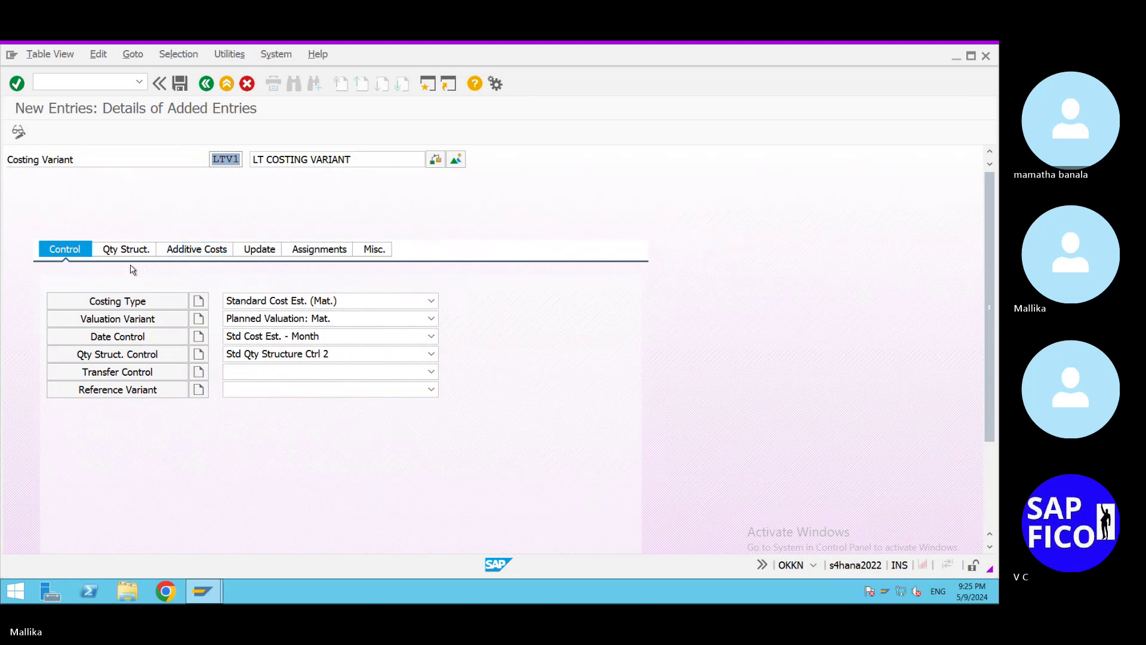
Step: Open the details of the variant's date control and examine the default value options for Costing Date From
click(147, 341)
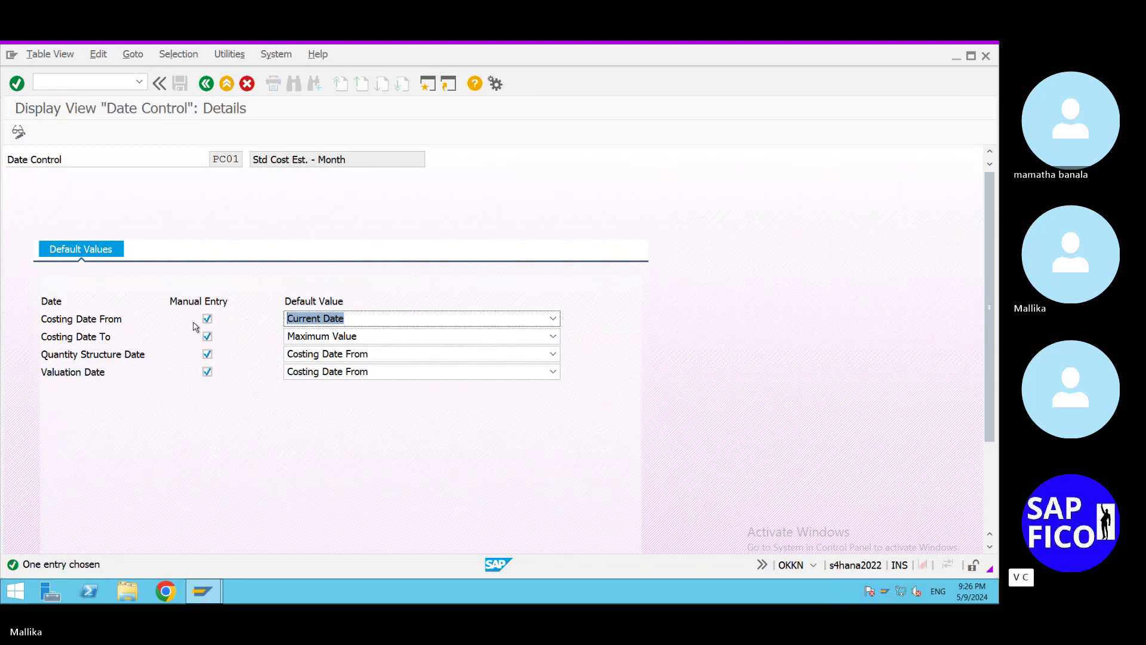
click(553, 319)
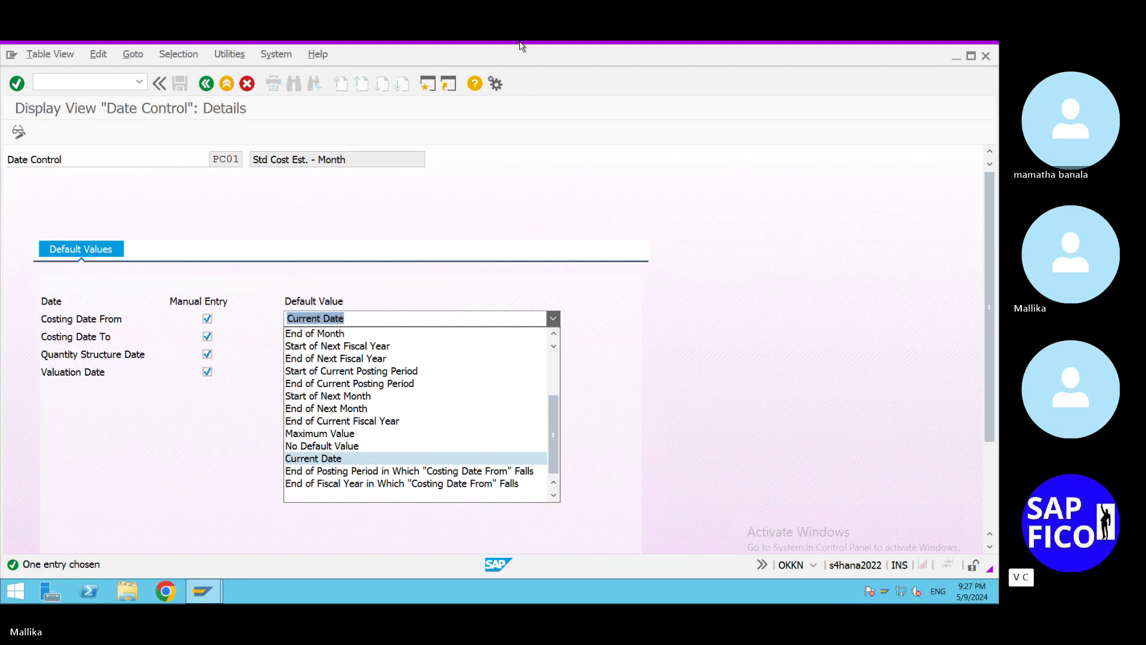
click(594, 291)
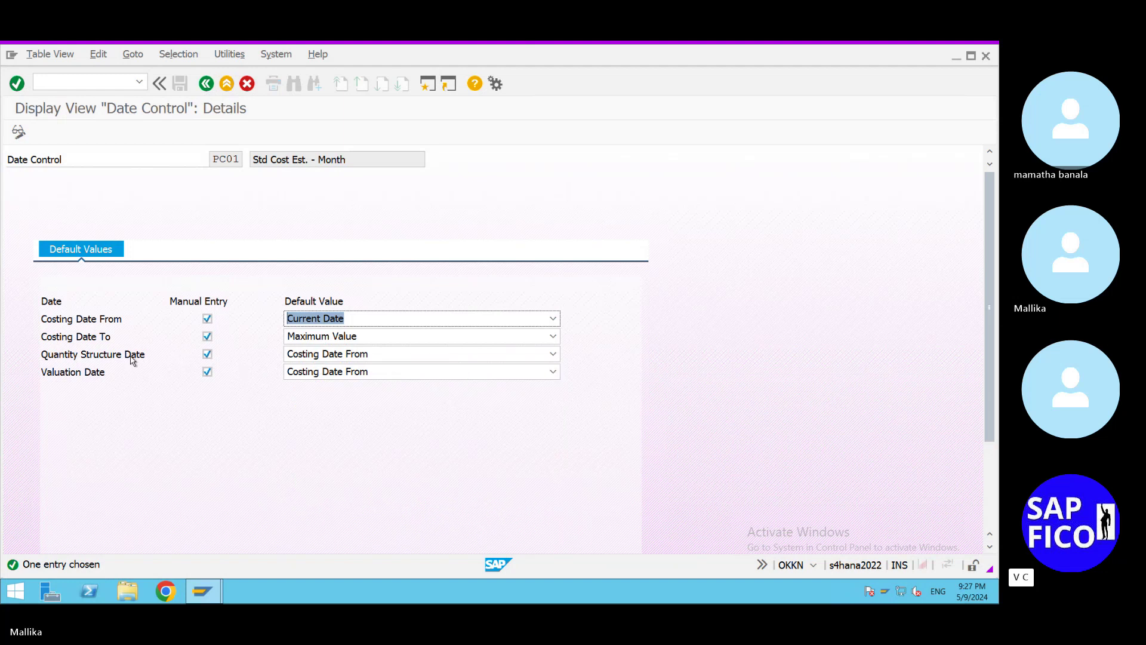
Step: Leave the date control details and examine the BOM application and component rounding options of the variant's quantity structure control
click(206, 83)
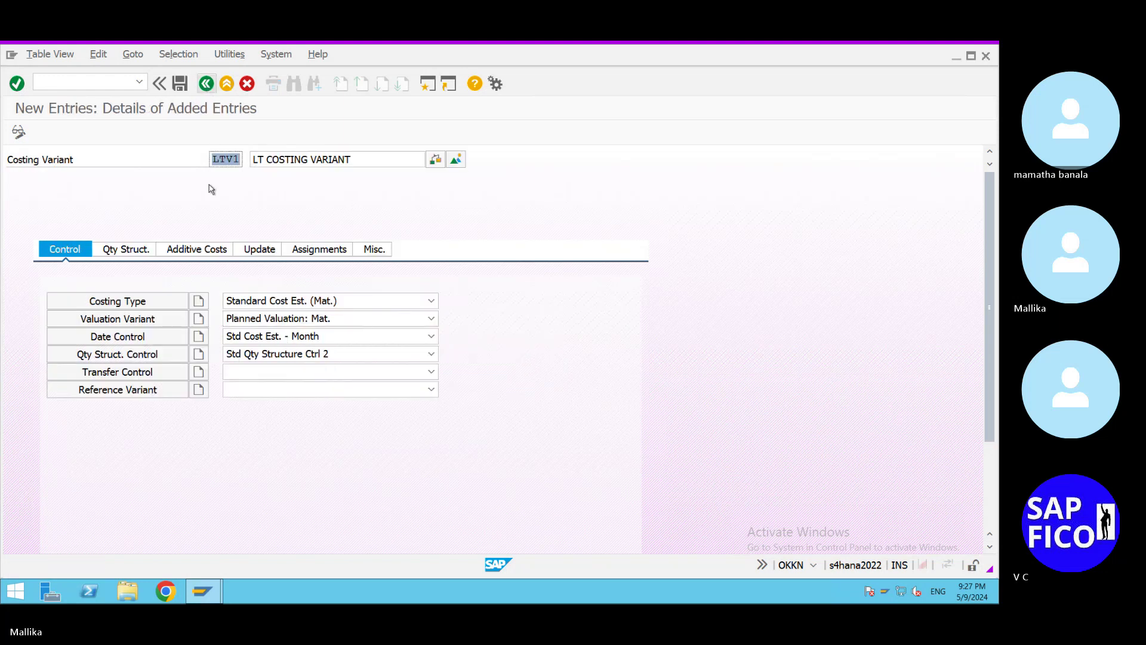
click(158, 355)
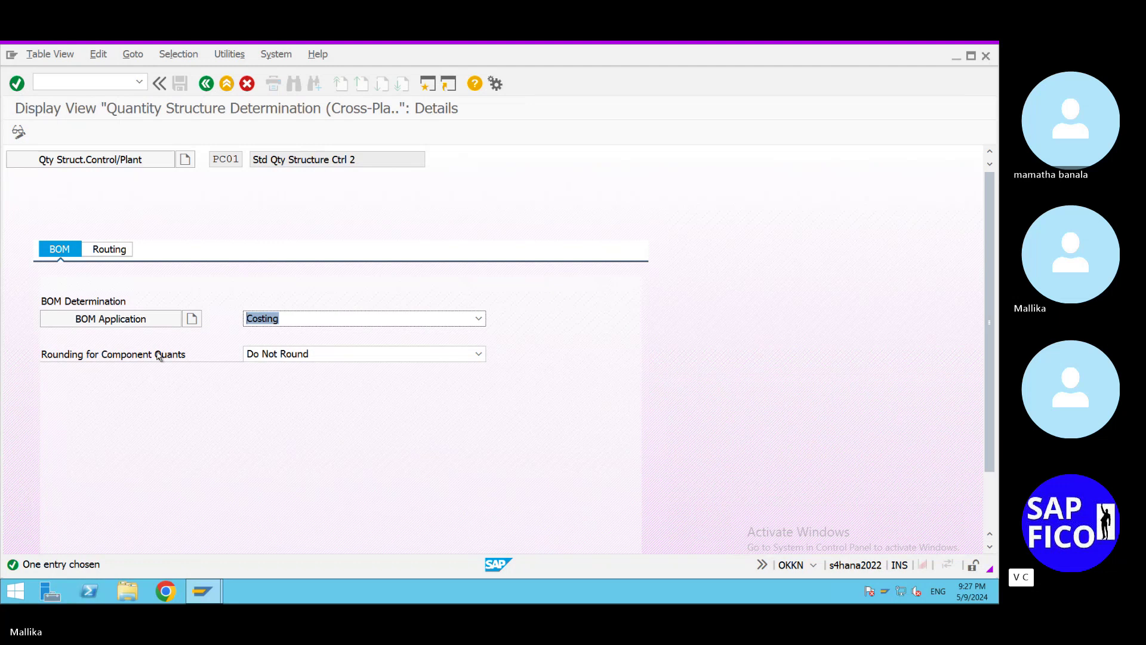
click(479, 321)
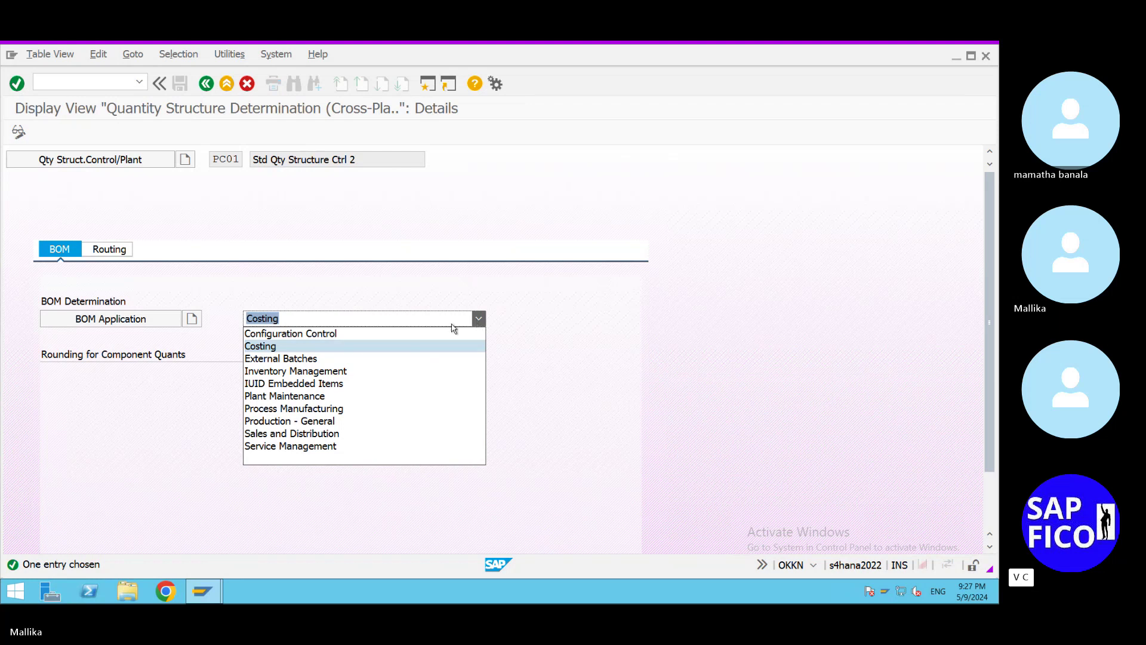
click(540, 362)
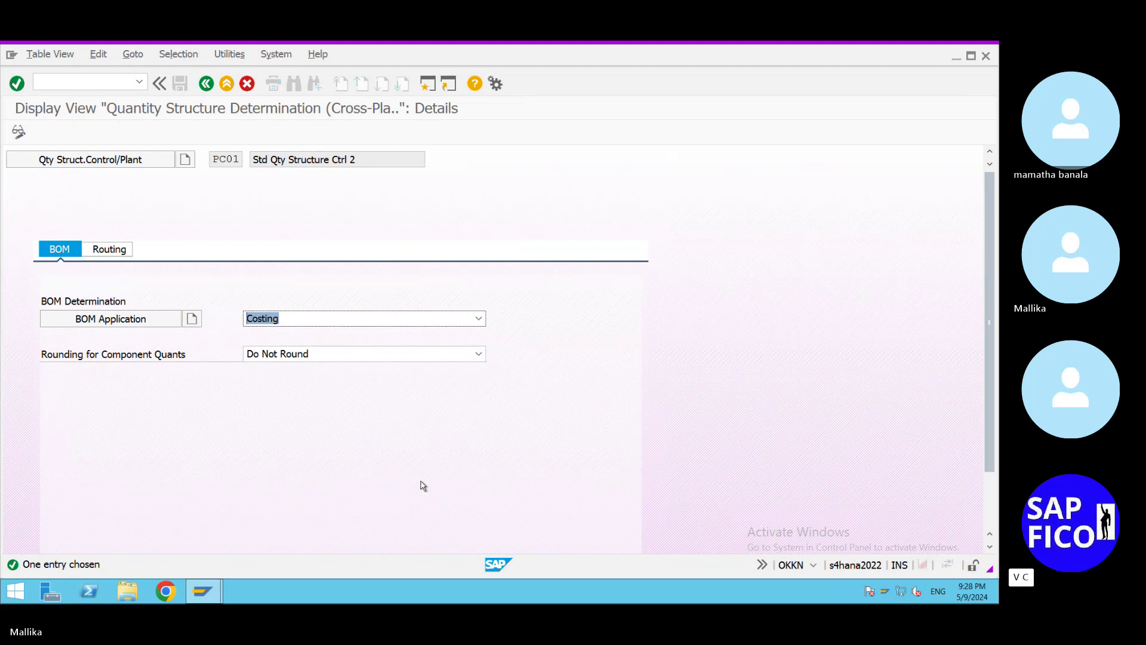
click(478, 354)
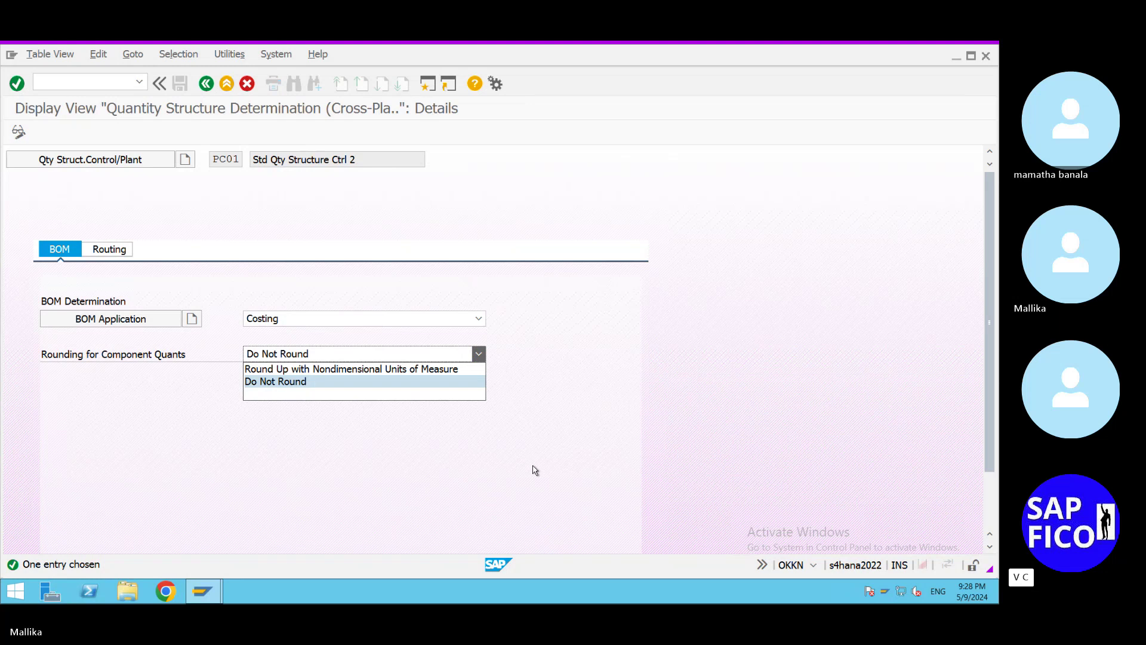
click(362, 502)
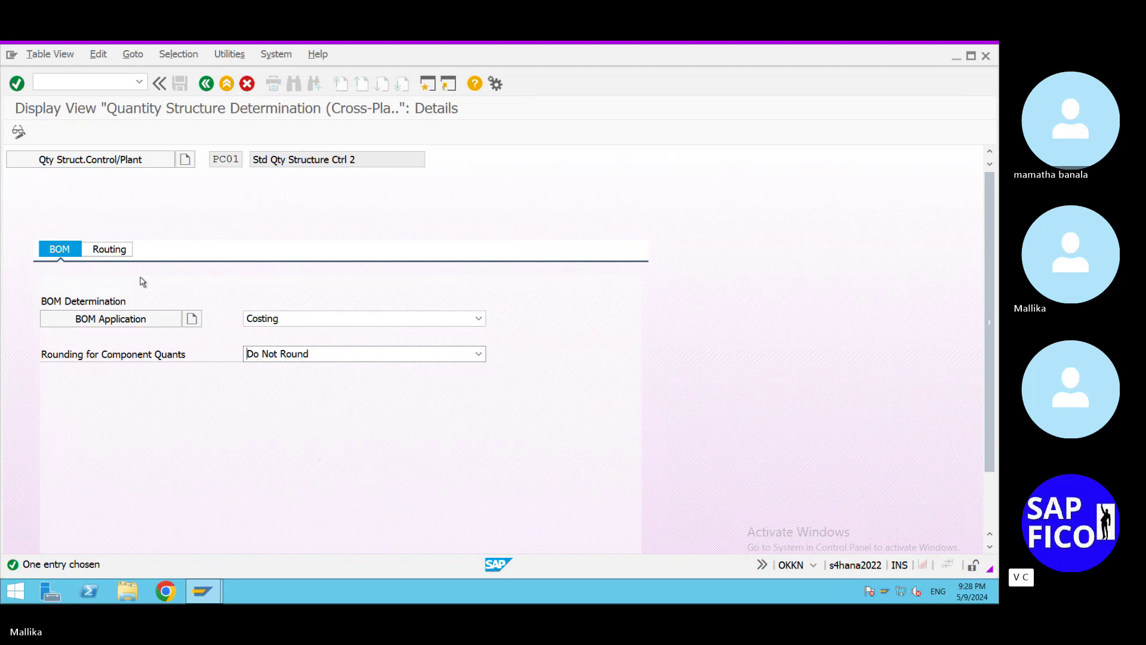
Step: Review the routing determination settings of the quantity structure control and return to costing variant LTV1
click(130, 255)
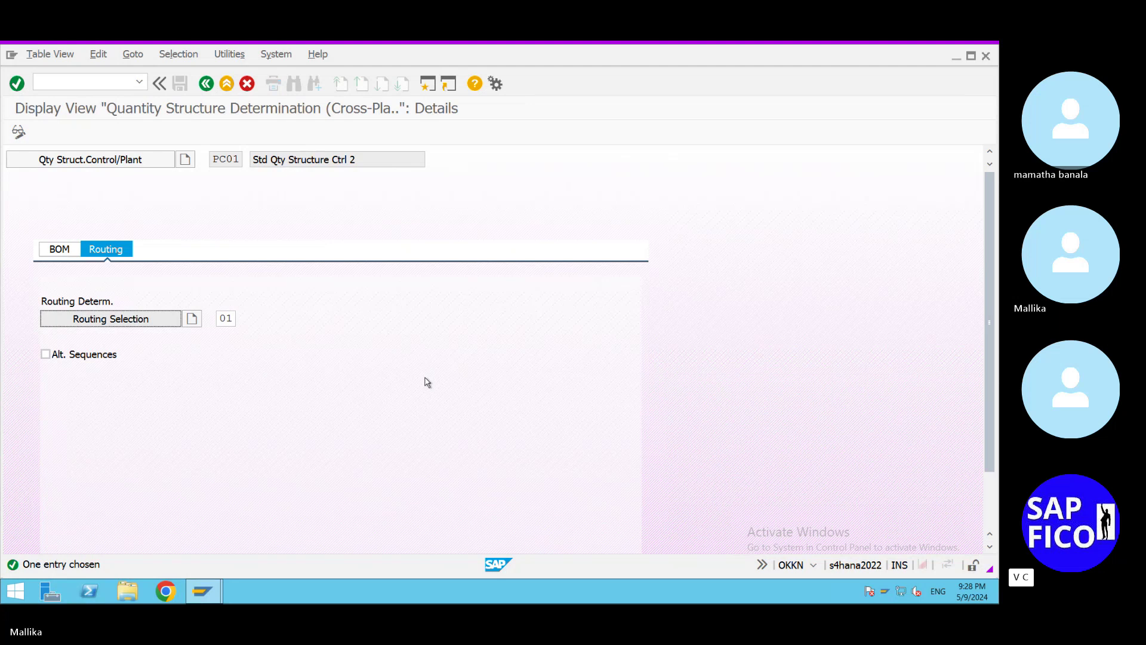
click(206, 84)
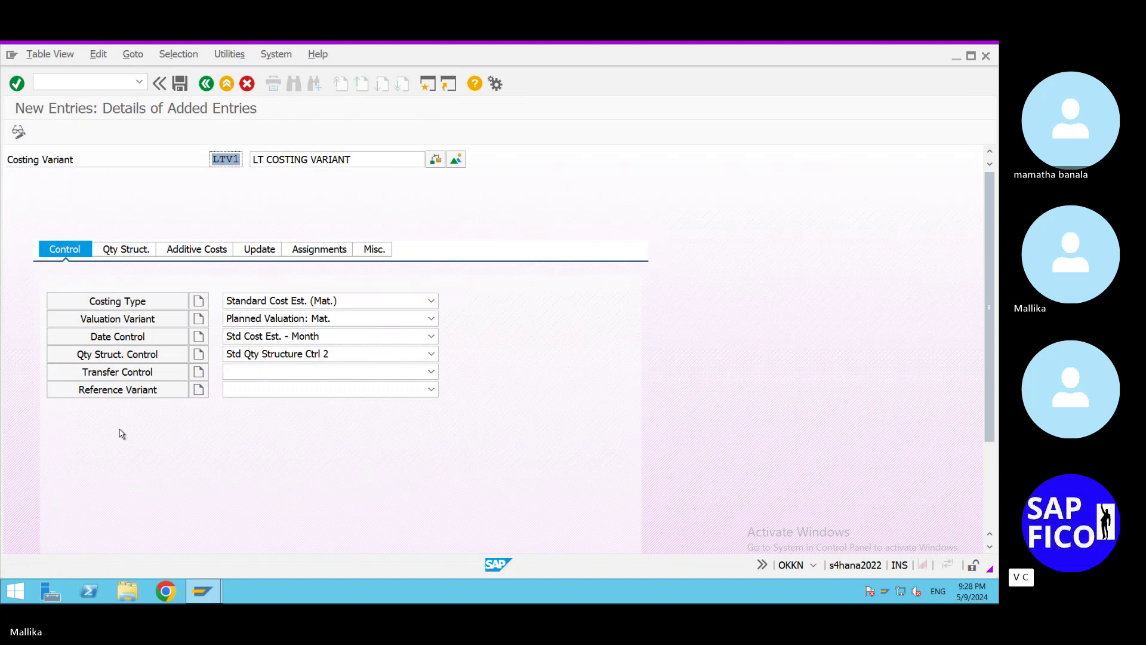
click(158, 355)
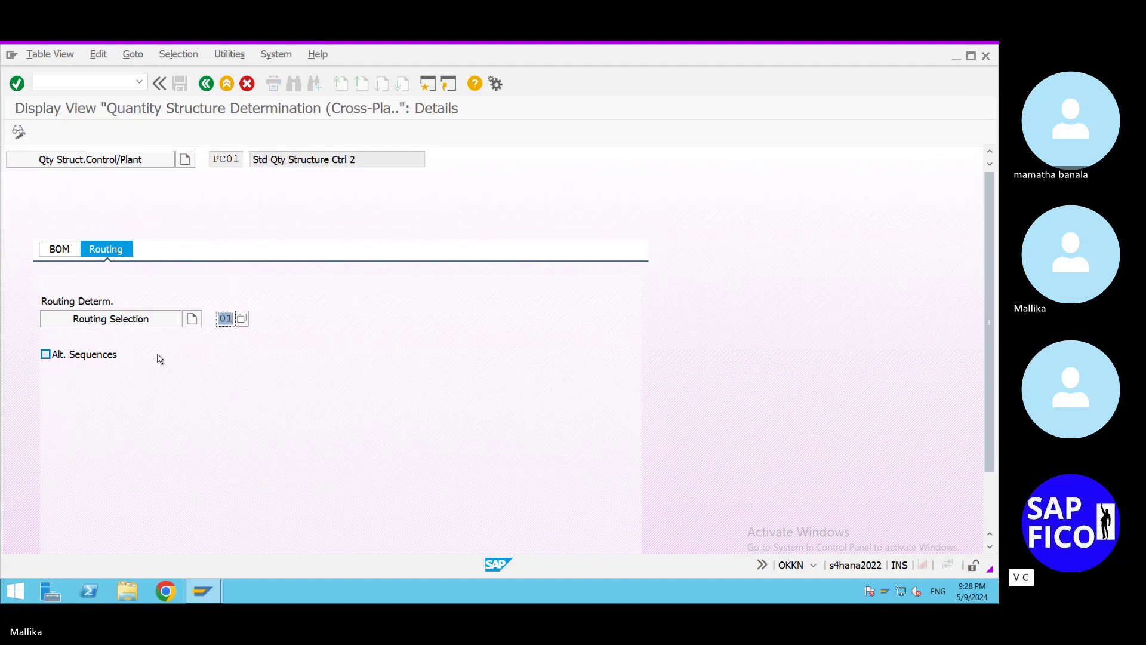
click(206, 83)
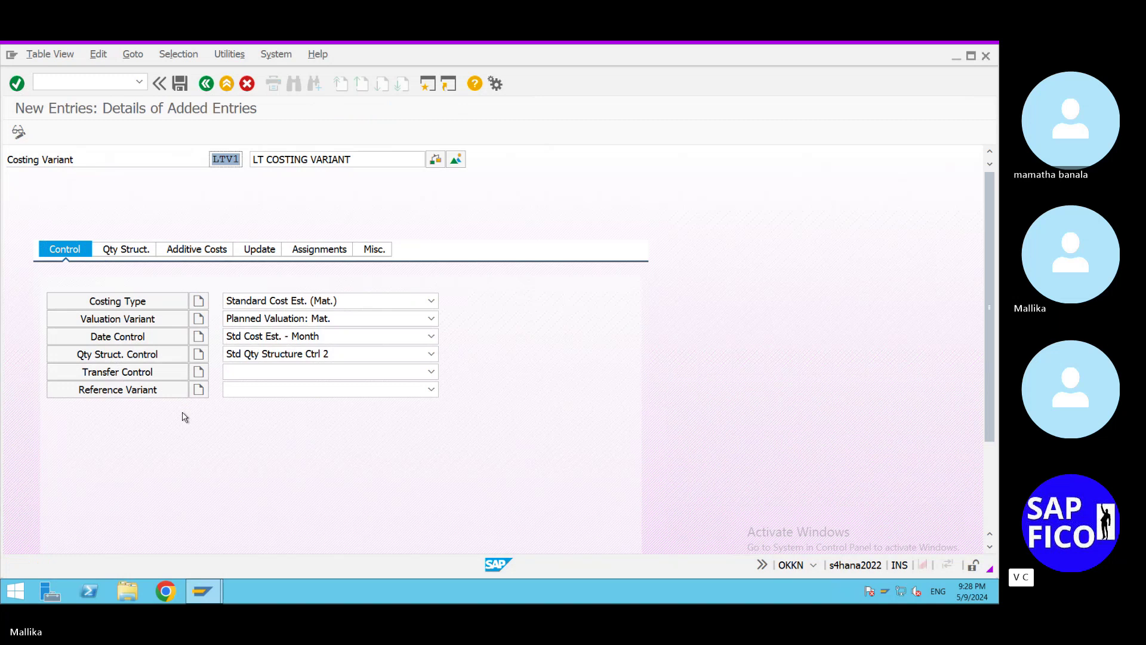
Step: In the quantity structure settings of LTV1, set Pass On Lot Size to Always and enable Transfr Ctrl Can Be Changed
click(130, 250)
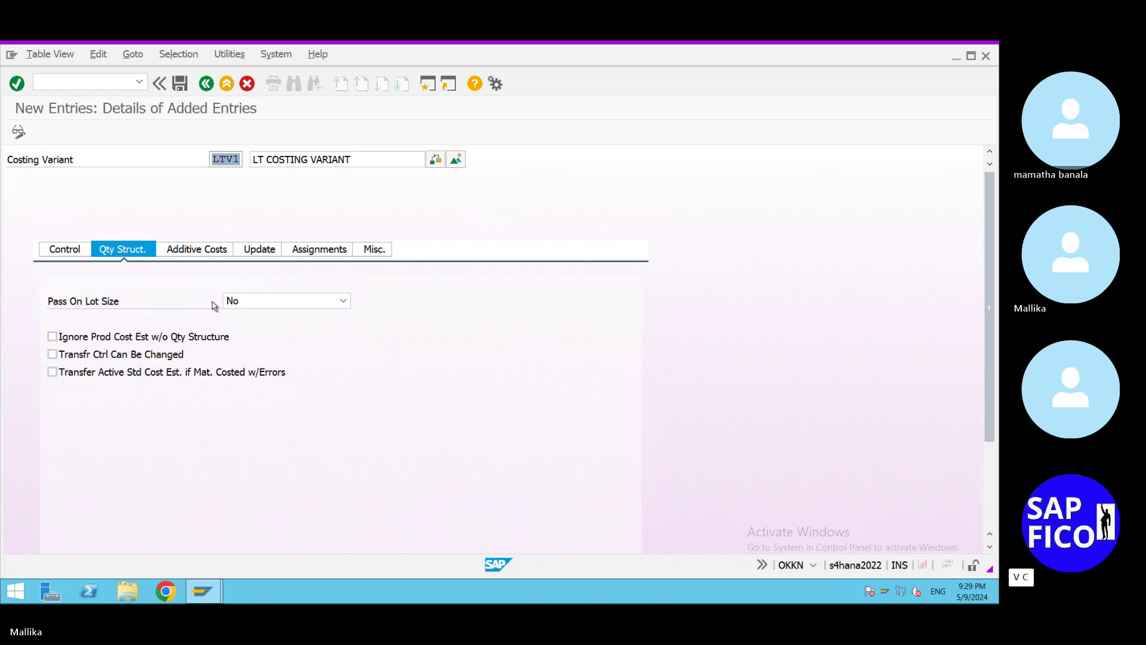
click(343, 300)
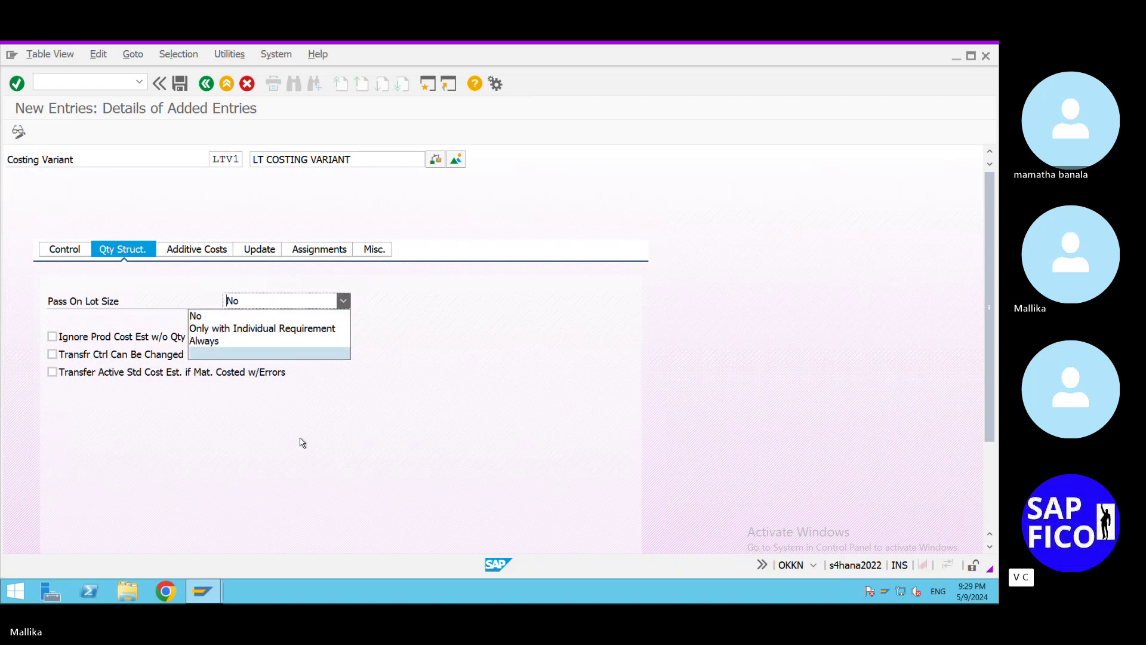
click(245, 343)
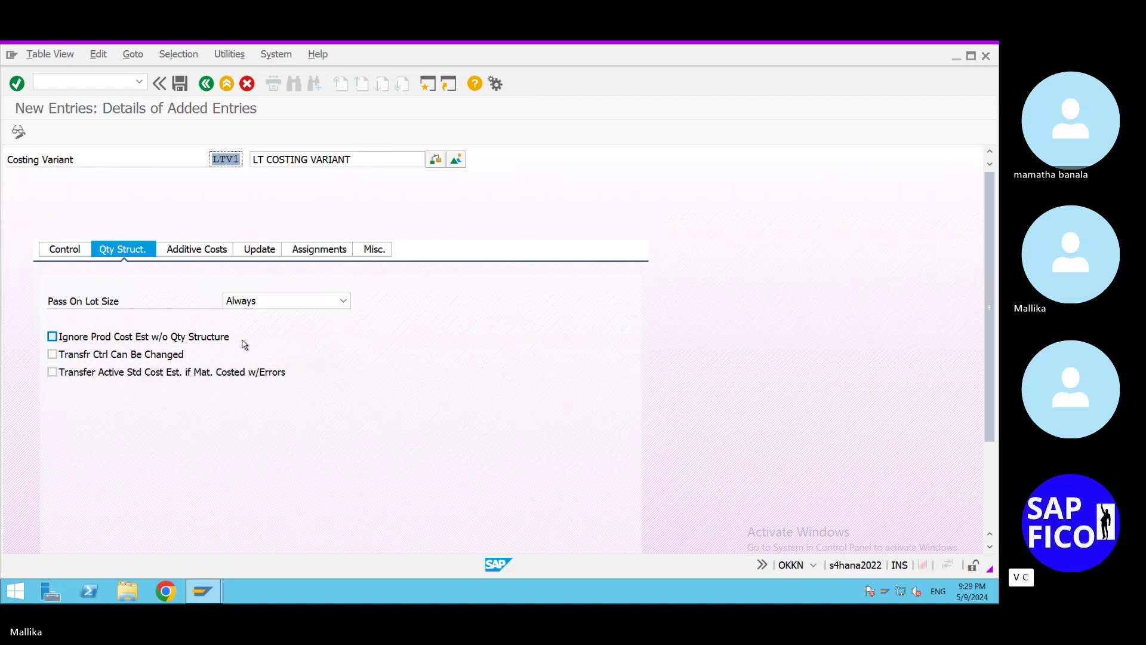
click(52, 354)
Step: Enable Save Error Log and Saving Allowed in the update settings of LTV1, and confirm the entries
click(251, 255)
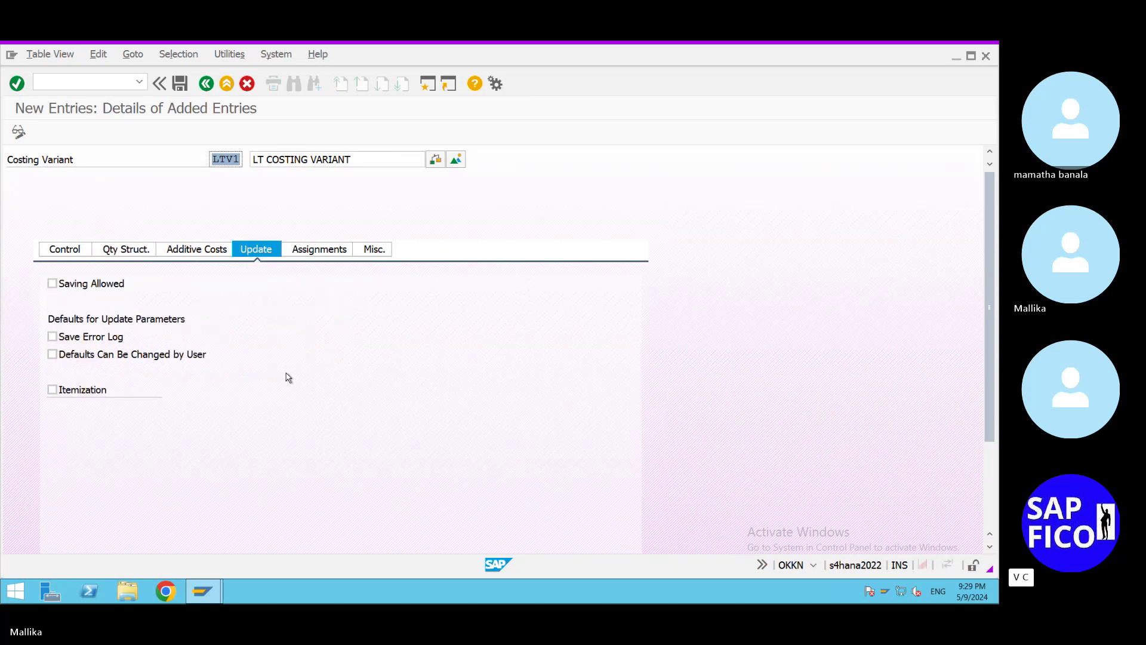
click(53, 338)
click(52, 284)
key(Return)
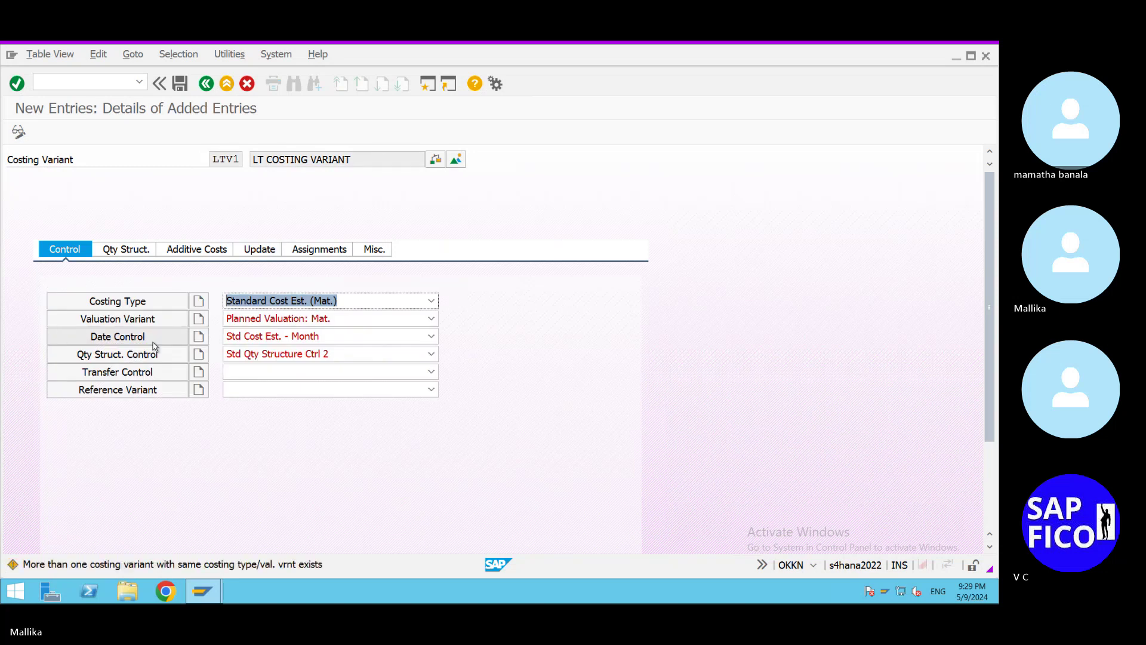
key(Return)
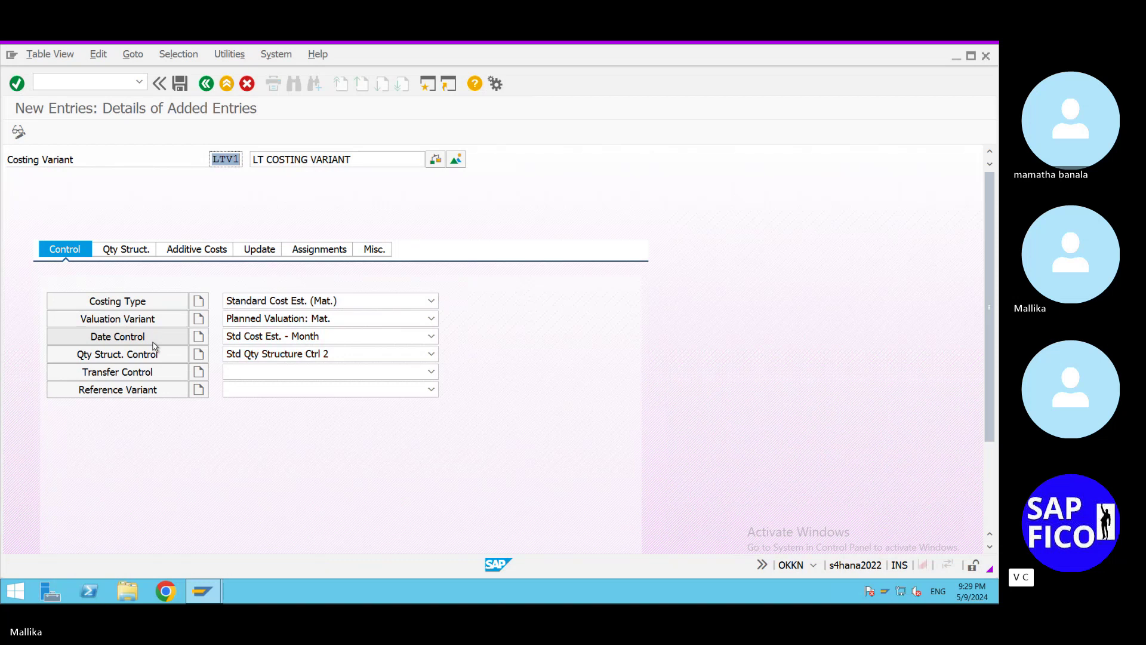
key(Return)
key(Return)
key(Return)
Step: Enable Itemization in the update settings and save costing variant LTV1 under the proposed customizing request
click(124, 250)
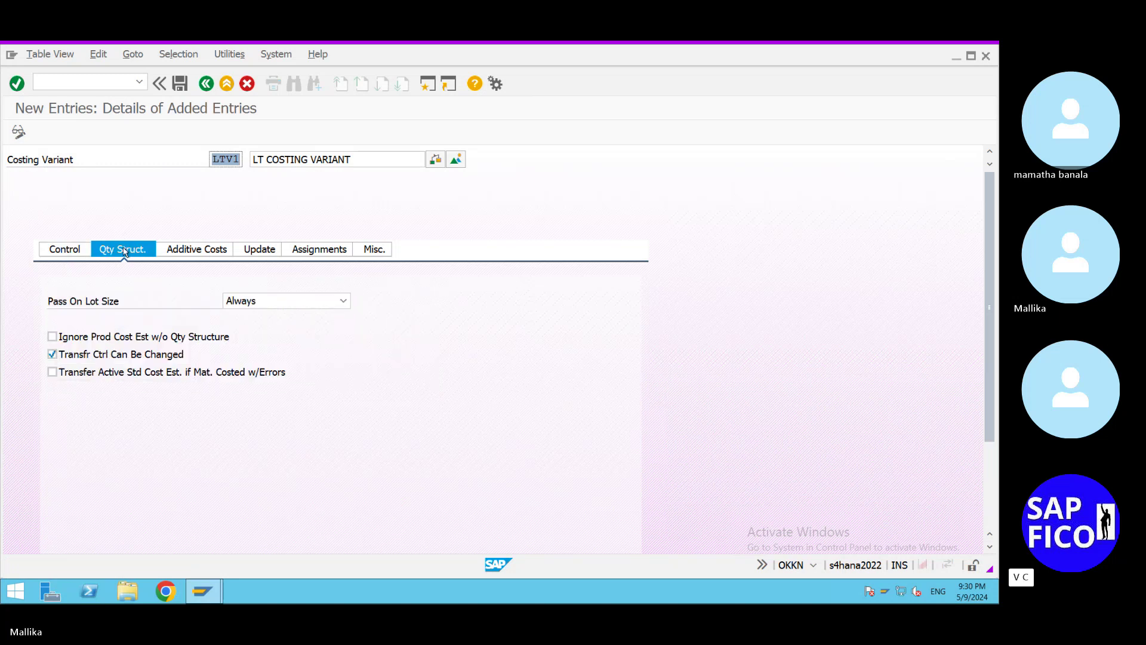
click(253, 247)
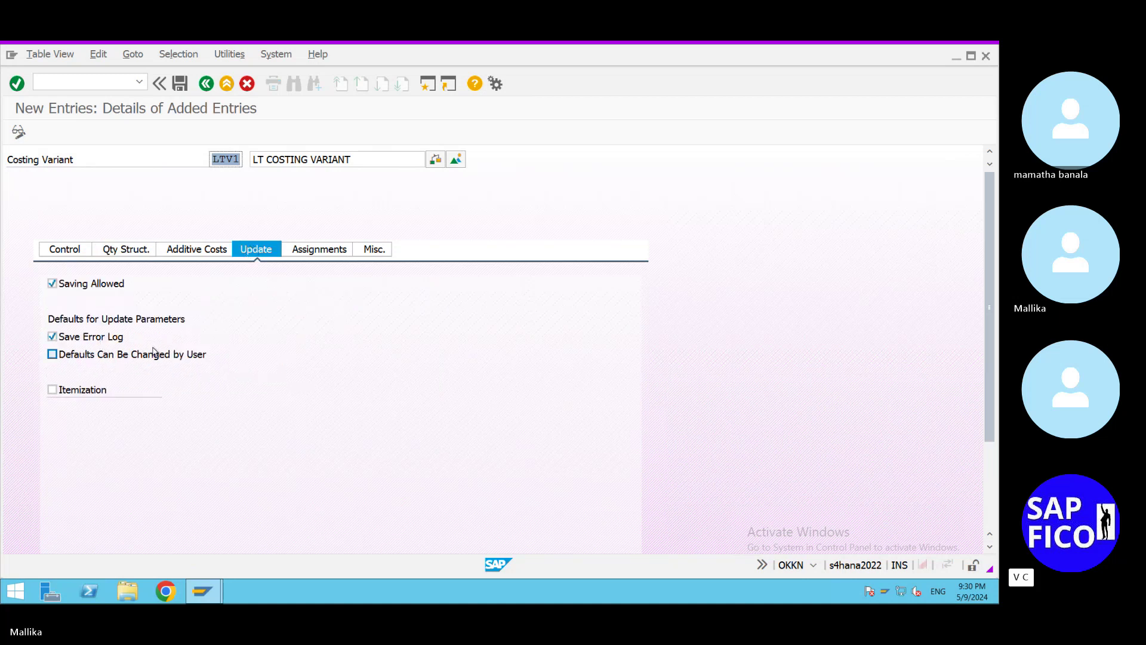
click(52, 390)
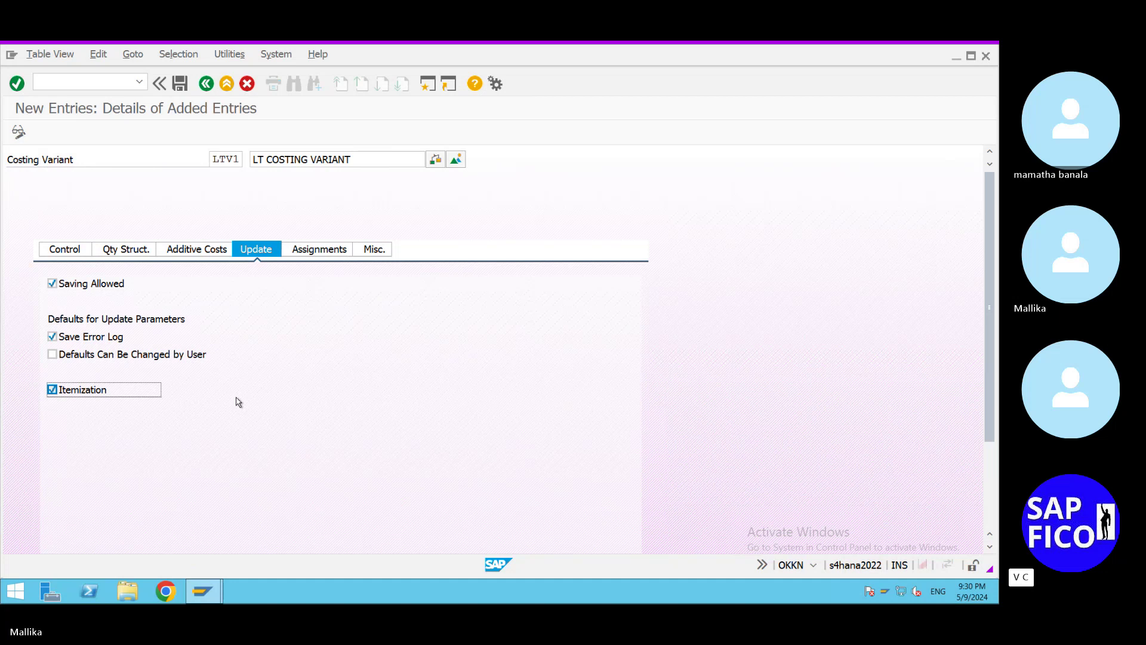
click(181, 84)
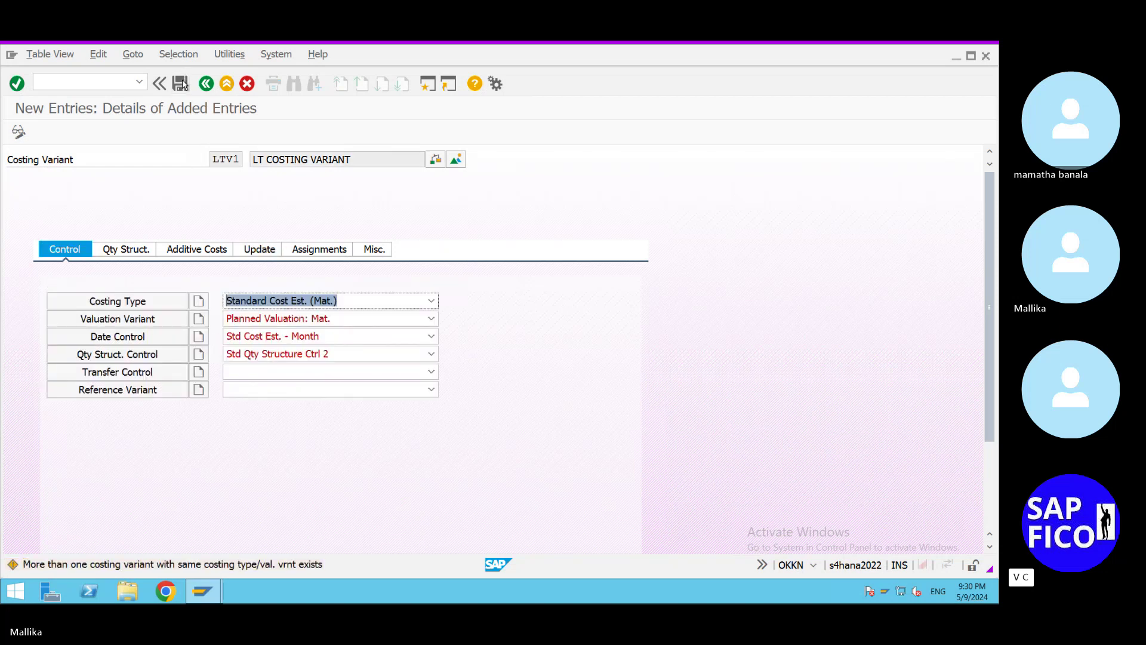
click(181, 84)
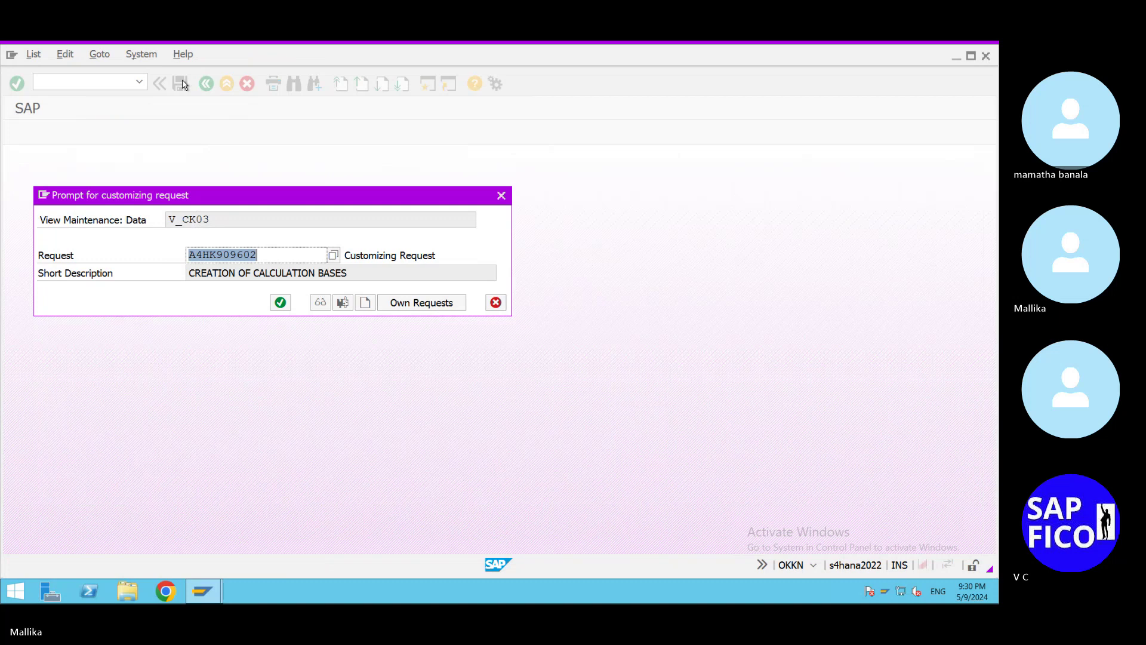
click(278, 302)
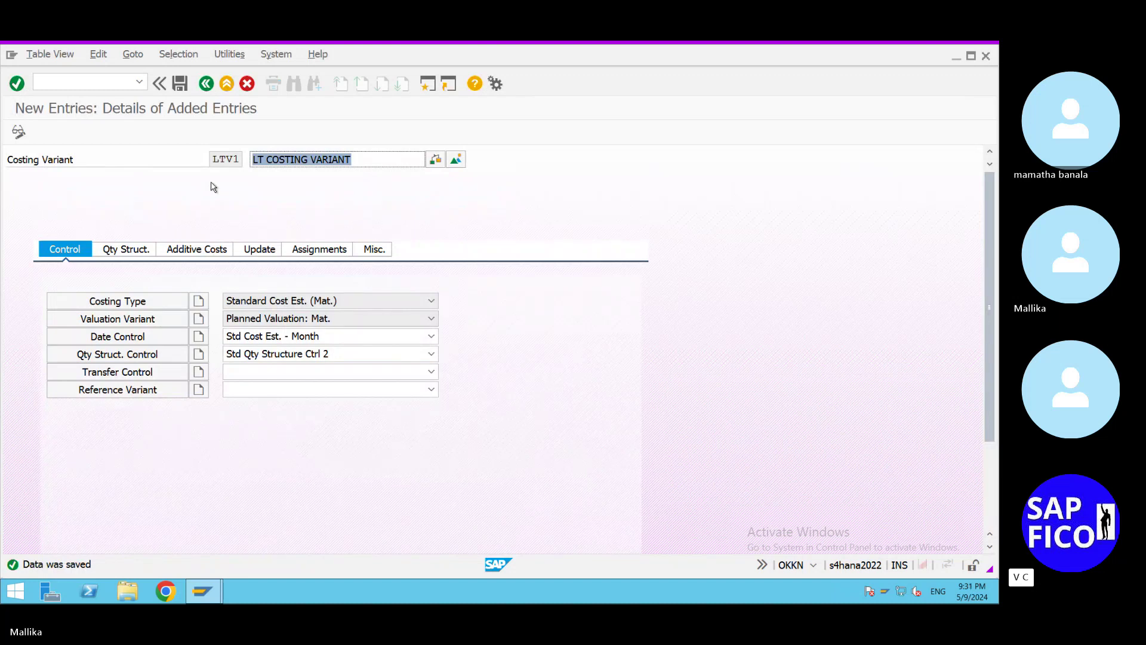
Step: Switch to the Word notes document and append "- LTV1" to the line "1.DEFINE COSTING VARIANT"
mouse_move(839, 43)
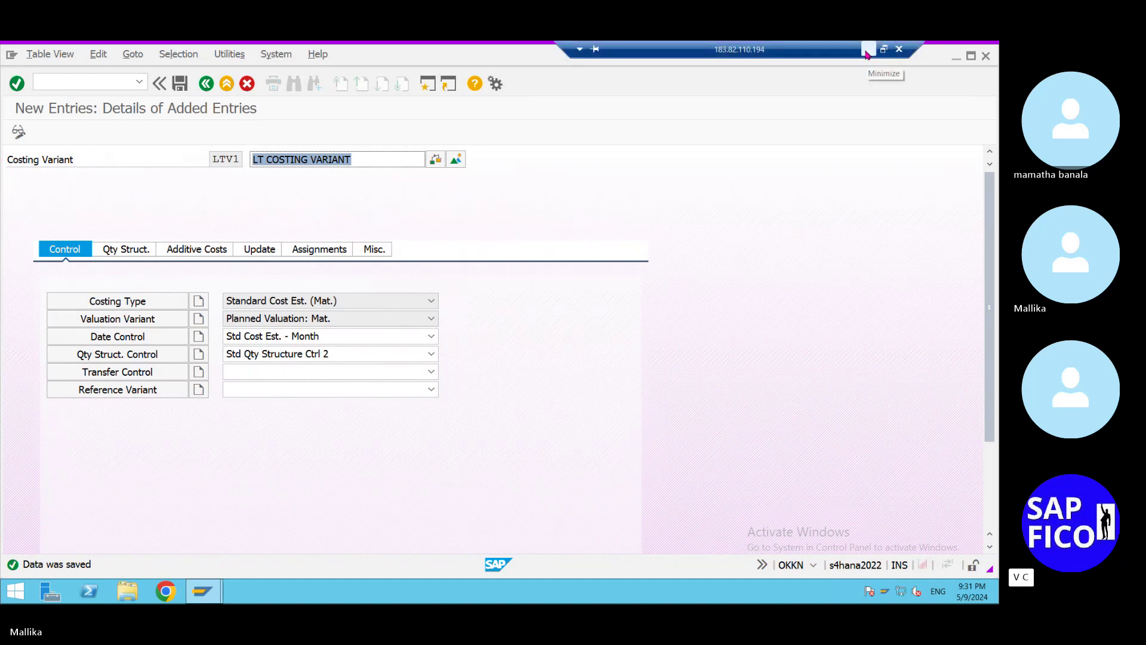
click(869, 50)
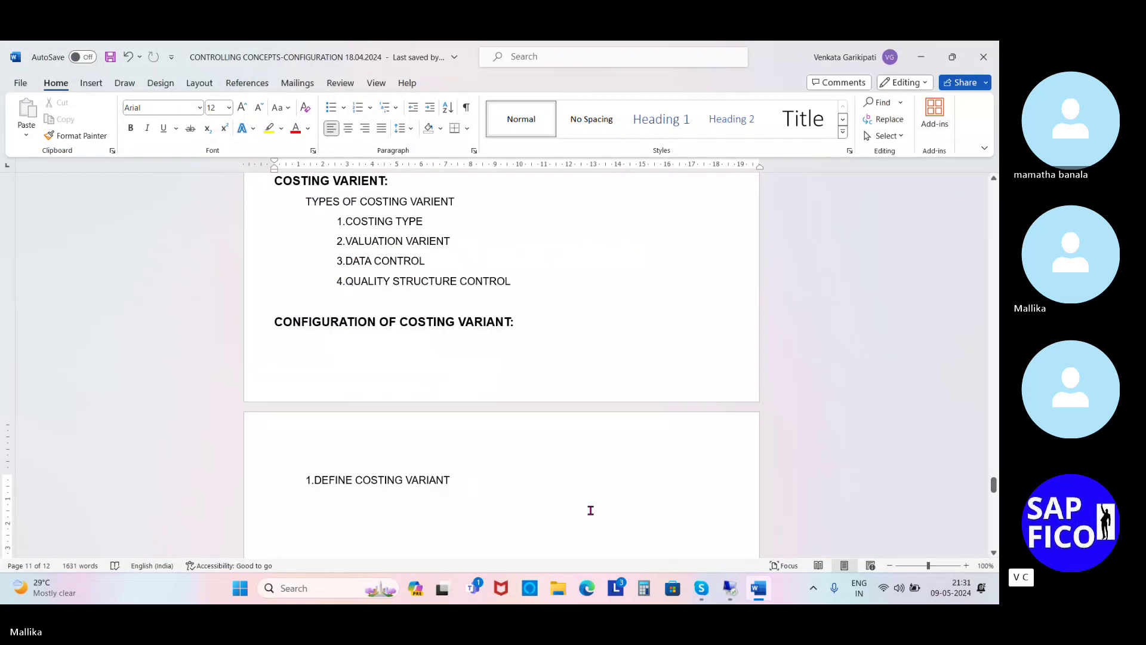
text(- LT)
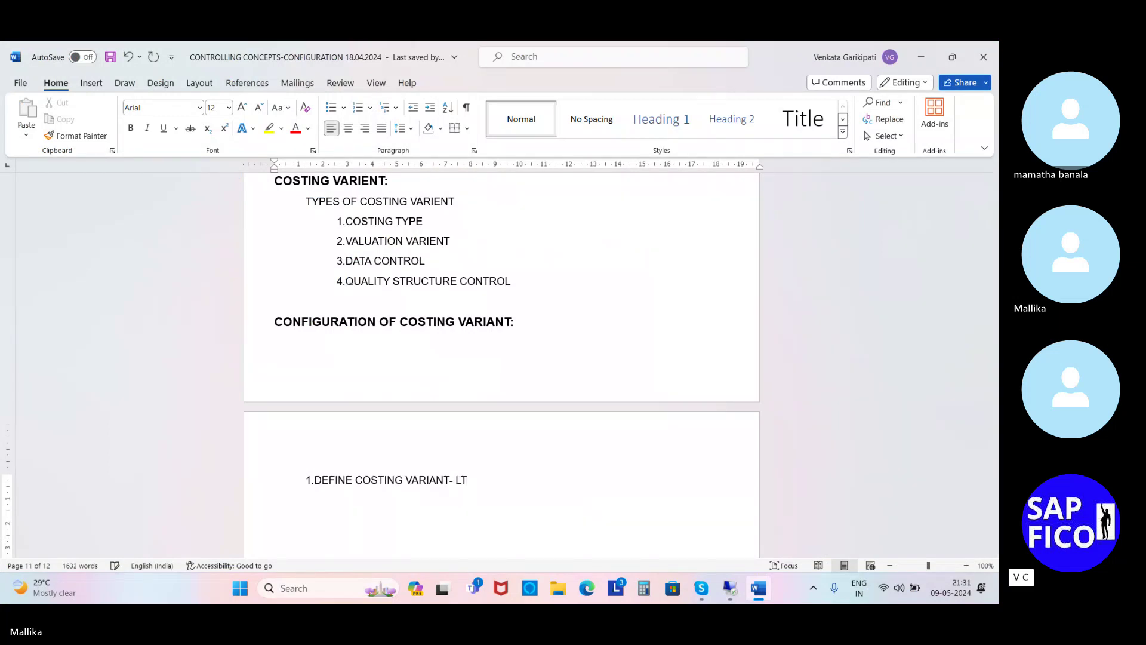
text(V1)
Step: Start list item "2." below the DEFINE COSTING VARIANT line
scroll(578, 545, down, 2)
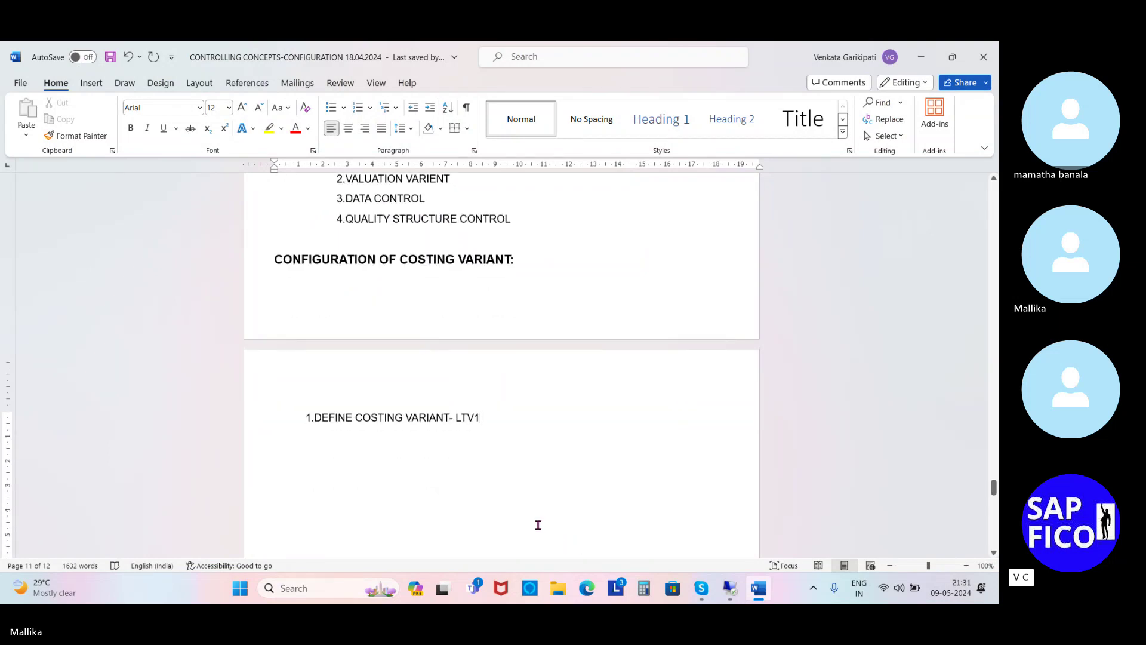
scroll(538, 525, down, 1)
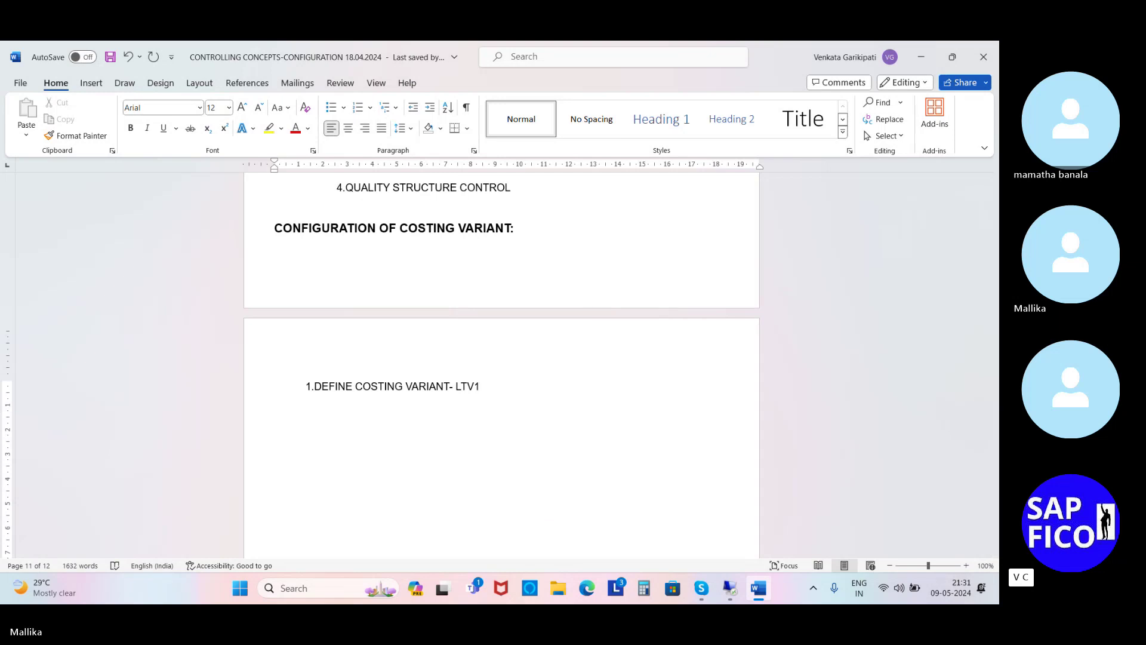
text(2.)
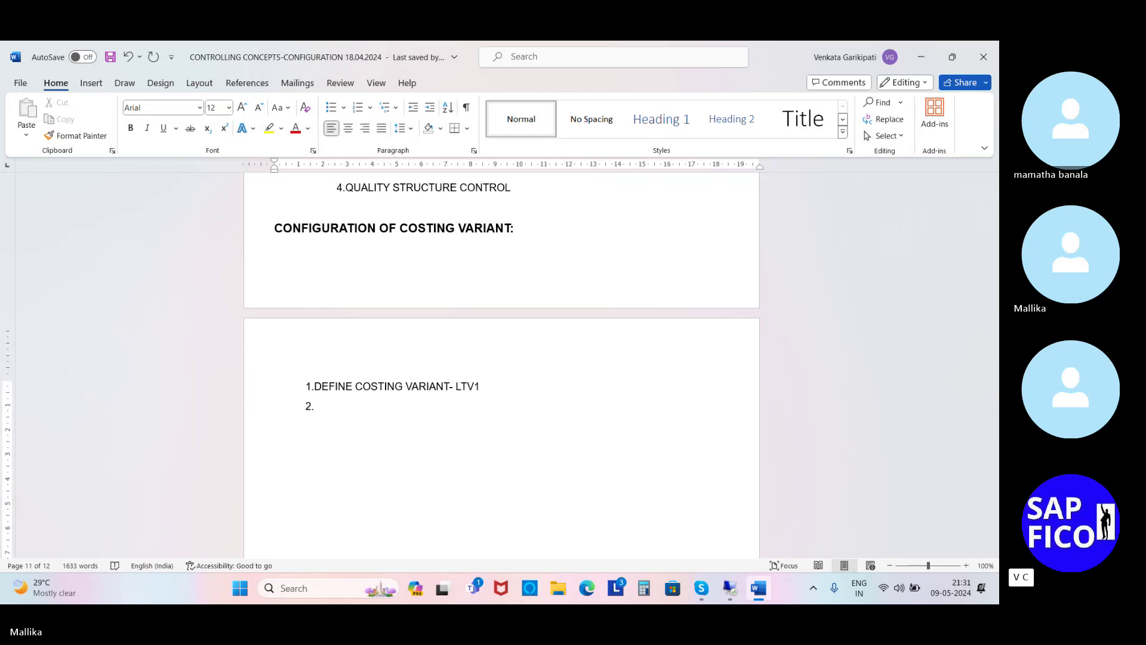